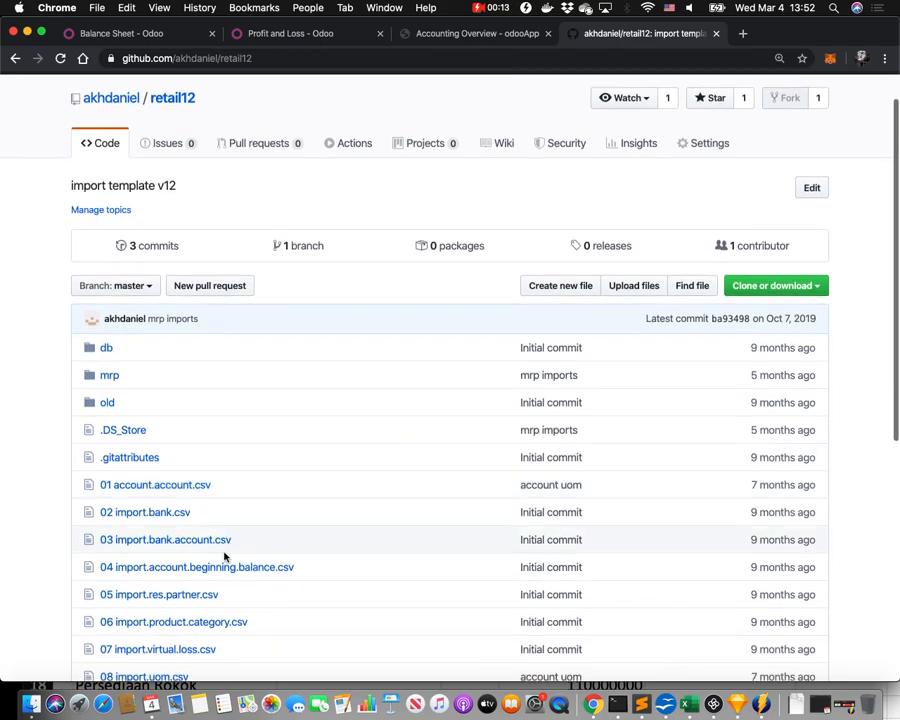
Open the 06 import.product.category.csv file in the retail12 repository.
left_click(172, 627)
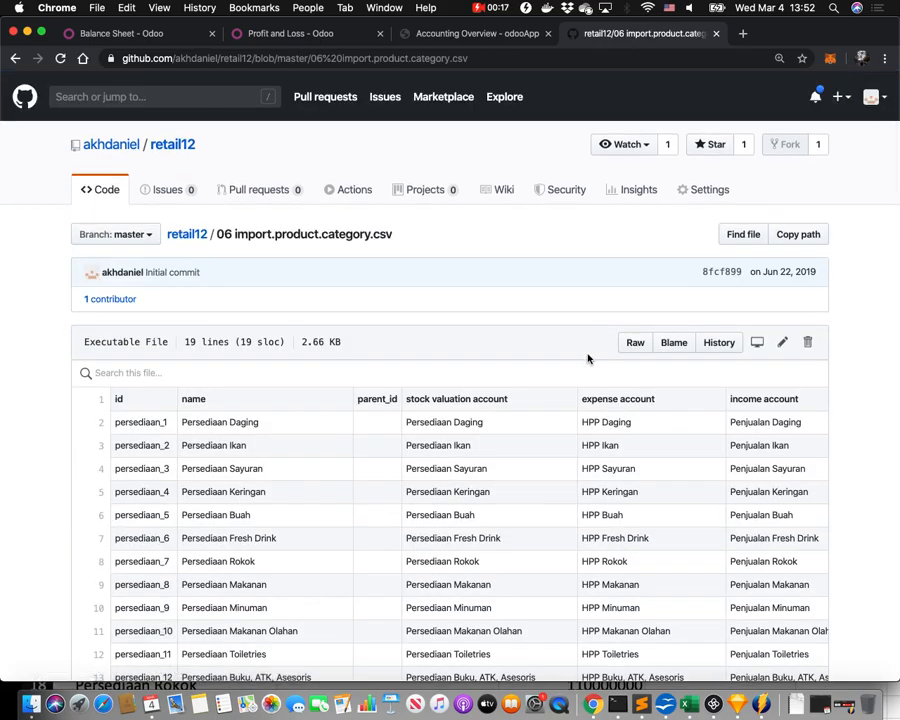
Scroll through the 18 Persediaan categories and zoom the page to 125%.
scroll(484, 440, "down", 1)
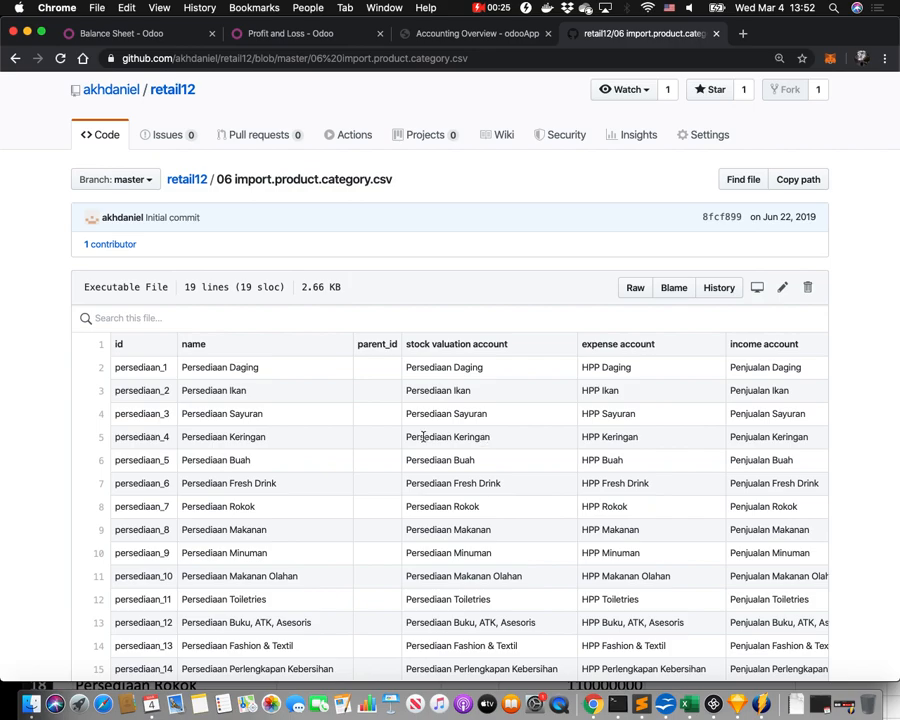
scroll(423, 437, "down", 3)
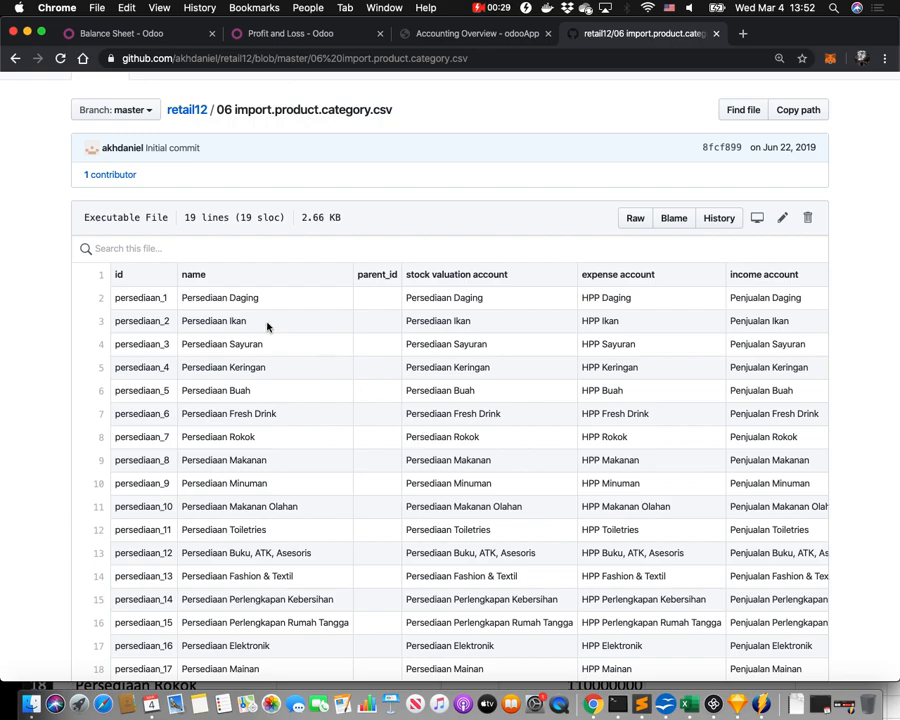
scroll(229, 349, "down", 2)
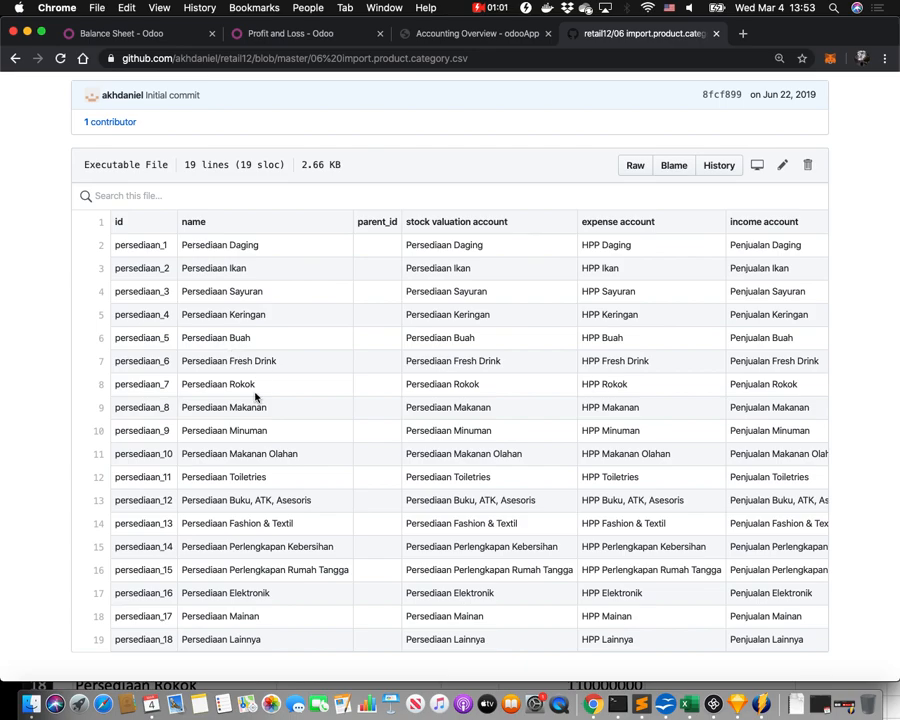
key("super+equal")
scroll(255, 398, "down", 2)
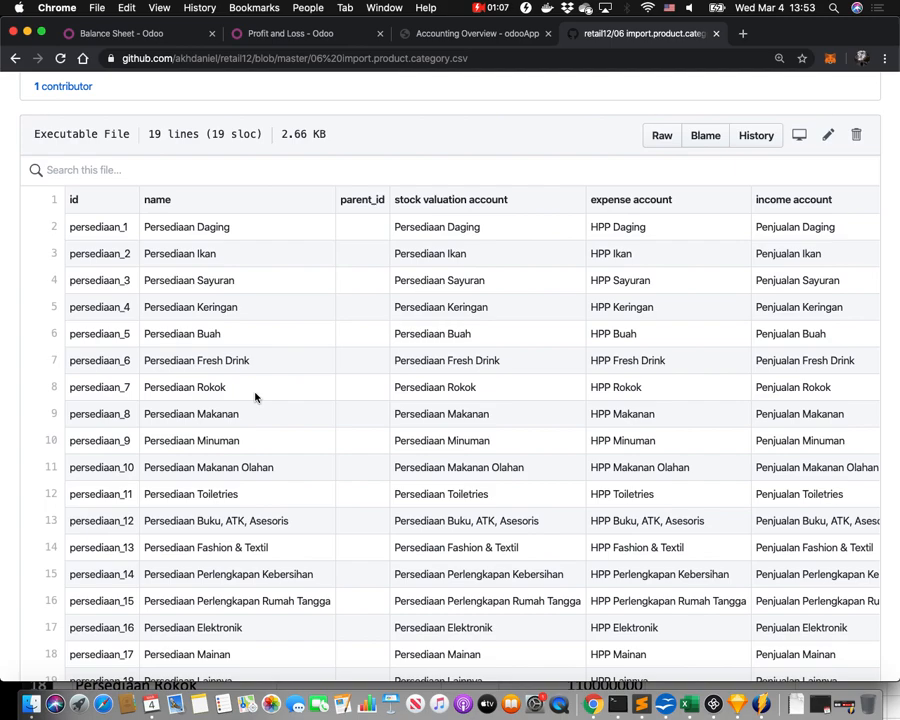
scroll(255, 398, "down", 1)
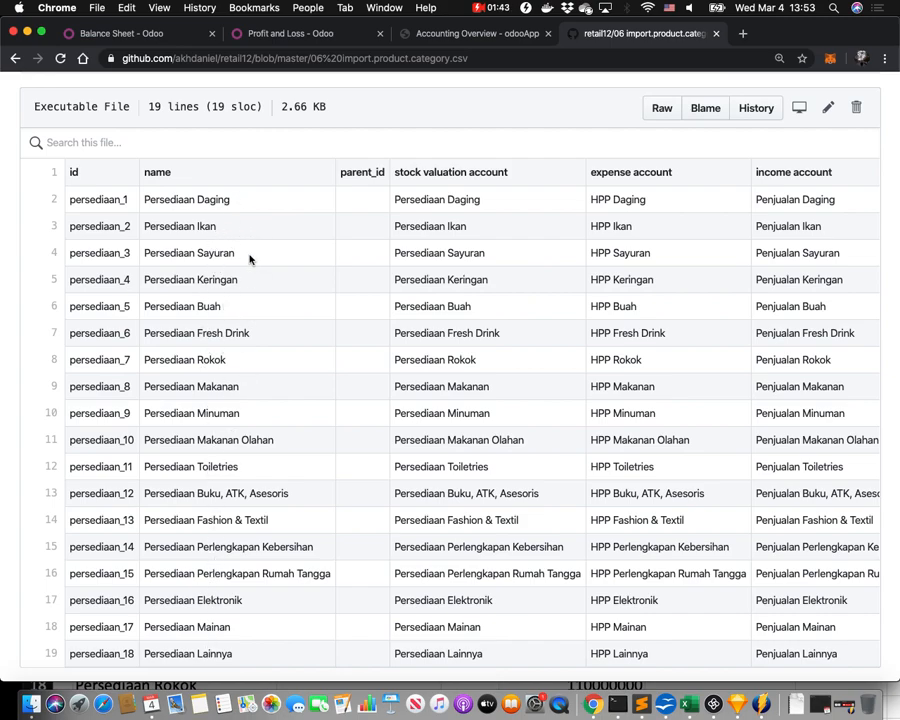
double_click(220, 388)
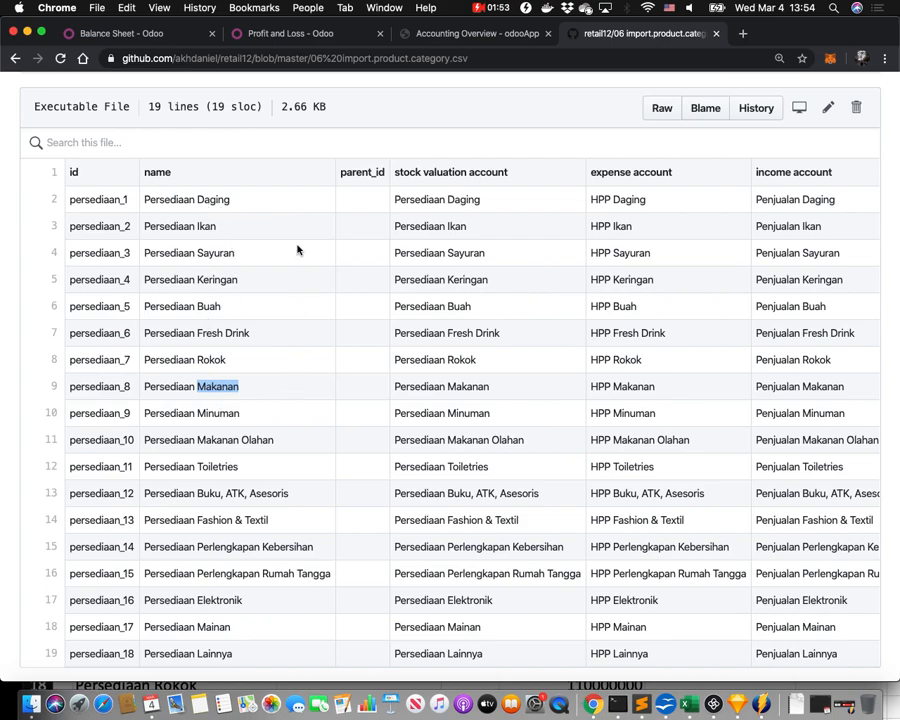
double_click(362, 172)
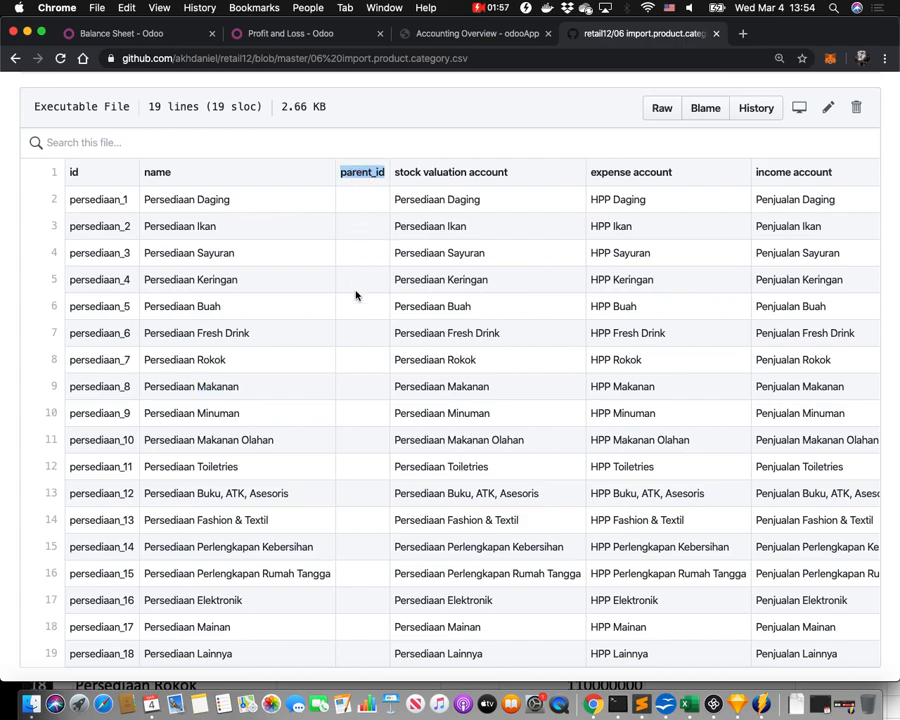
left_click(369, 467)
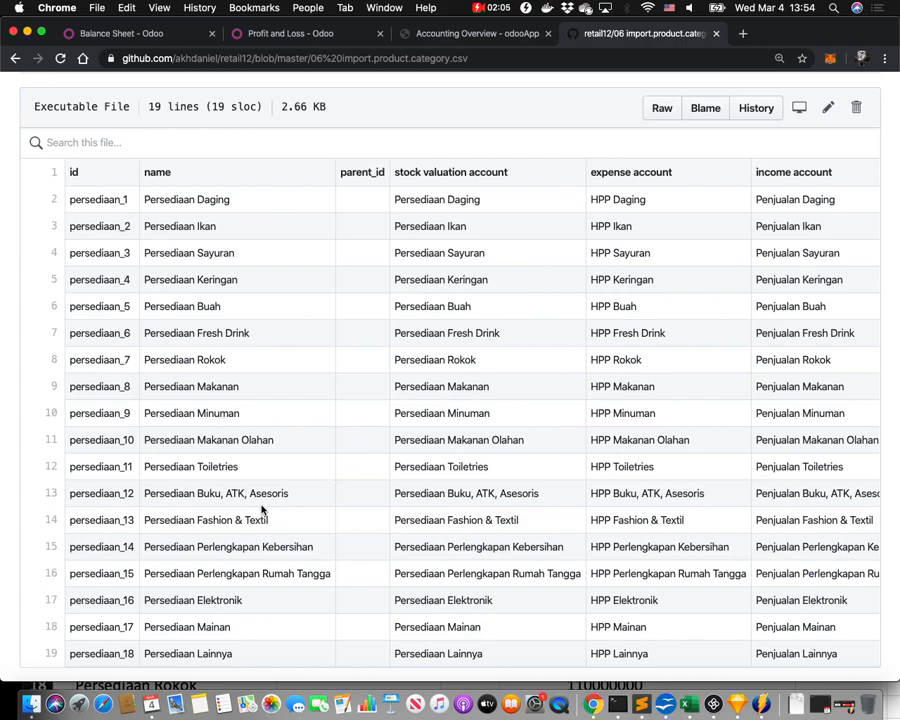
triple_click(236, 521)
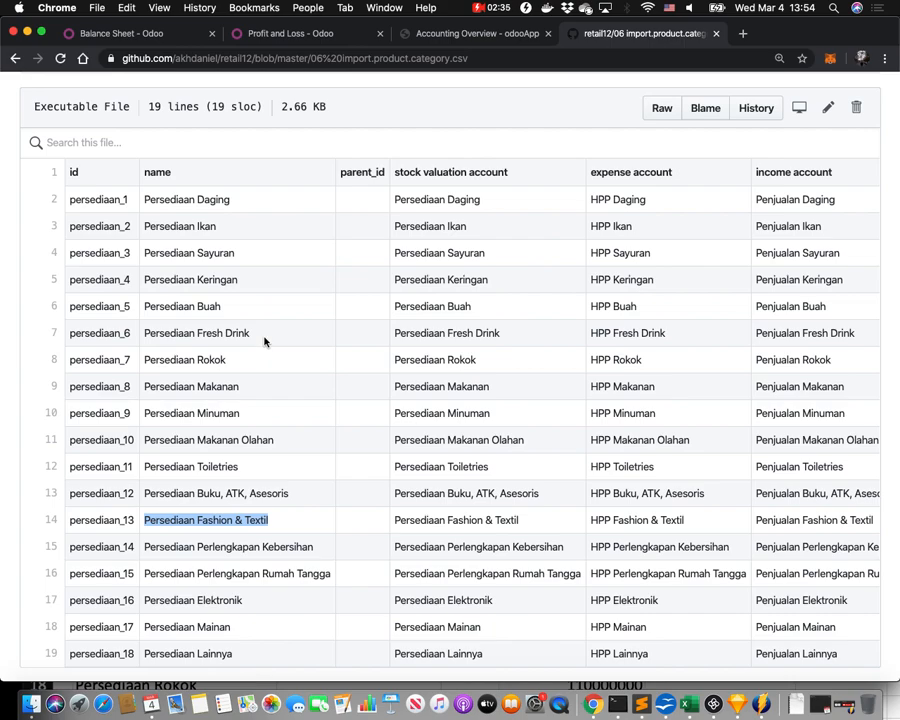
scroll(188, 190, "up", 1)
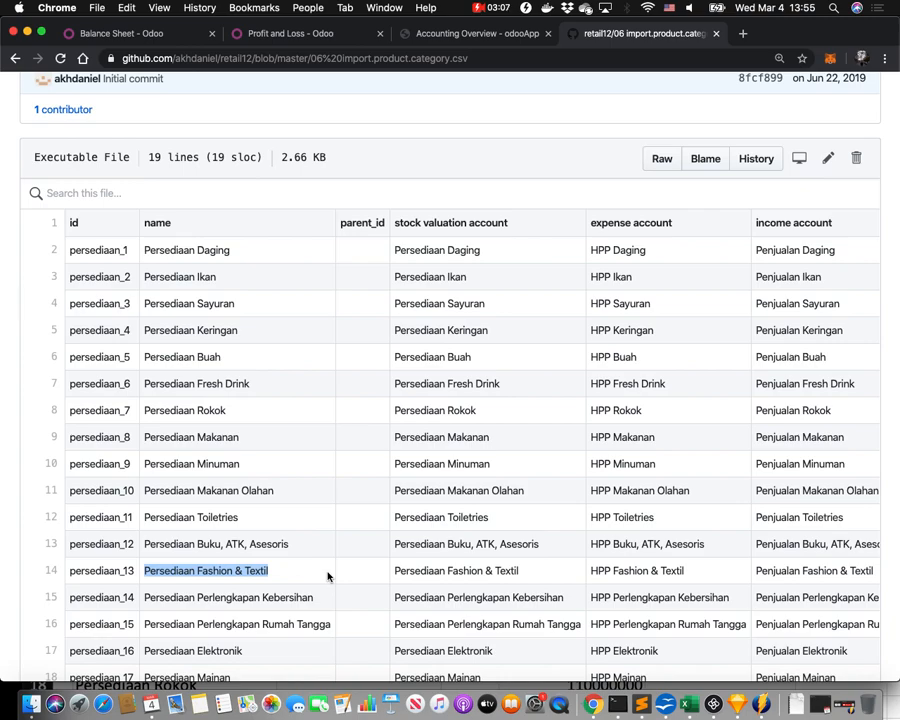
Highlight the stock valuation heading and Fashion & Textil, Buah and Toiletries accounts, then switch to Excel.
double_click(455, 236)
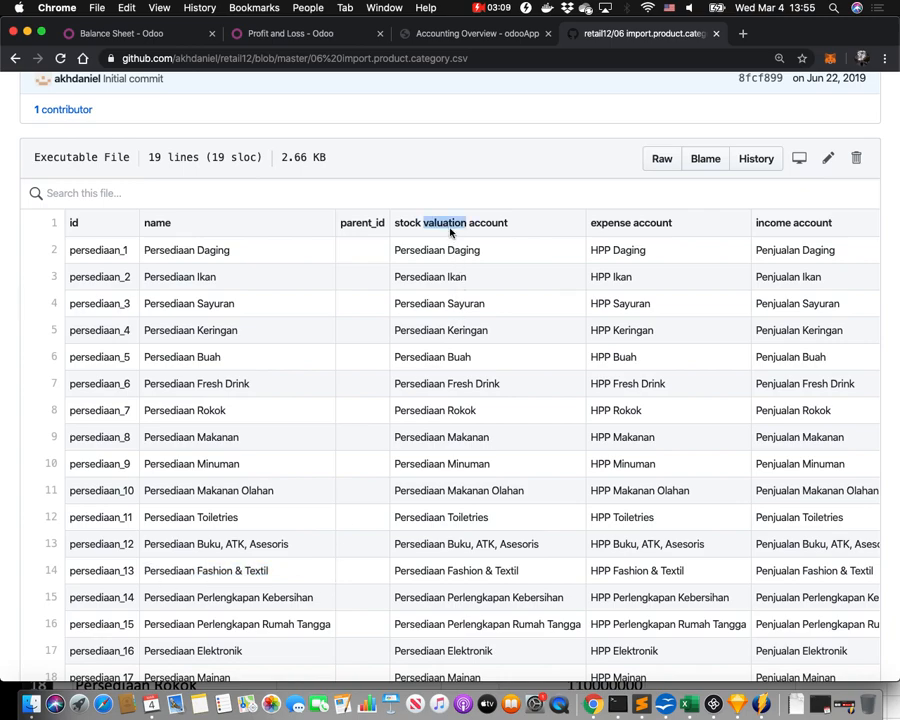
triple_click(455, 236)
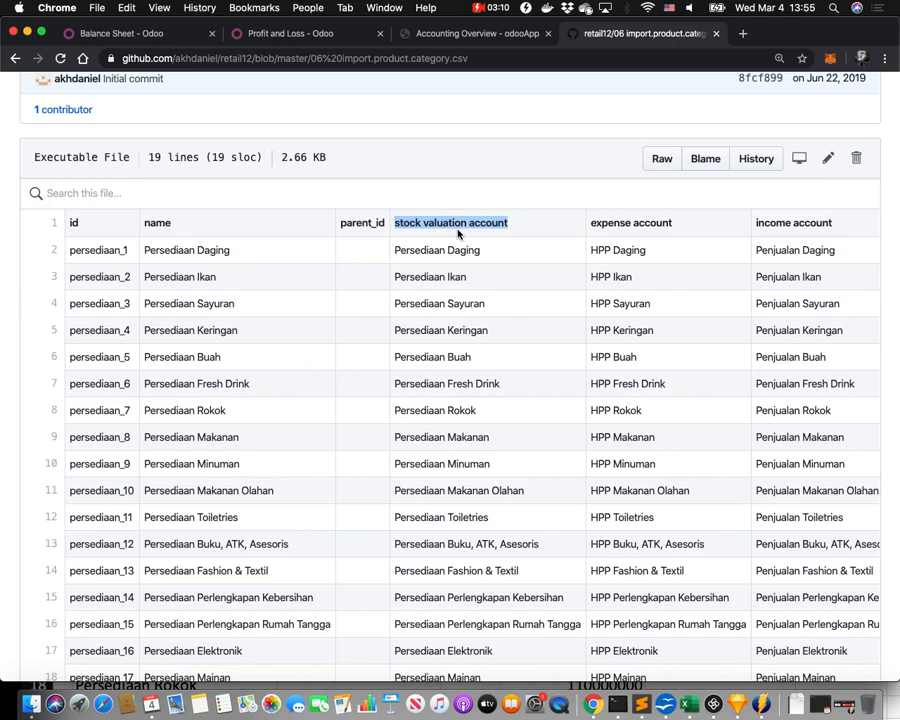
triple_click(408, 569)
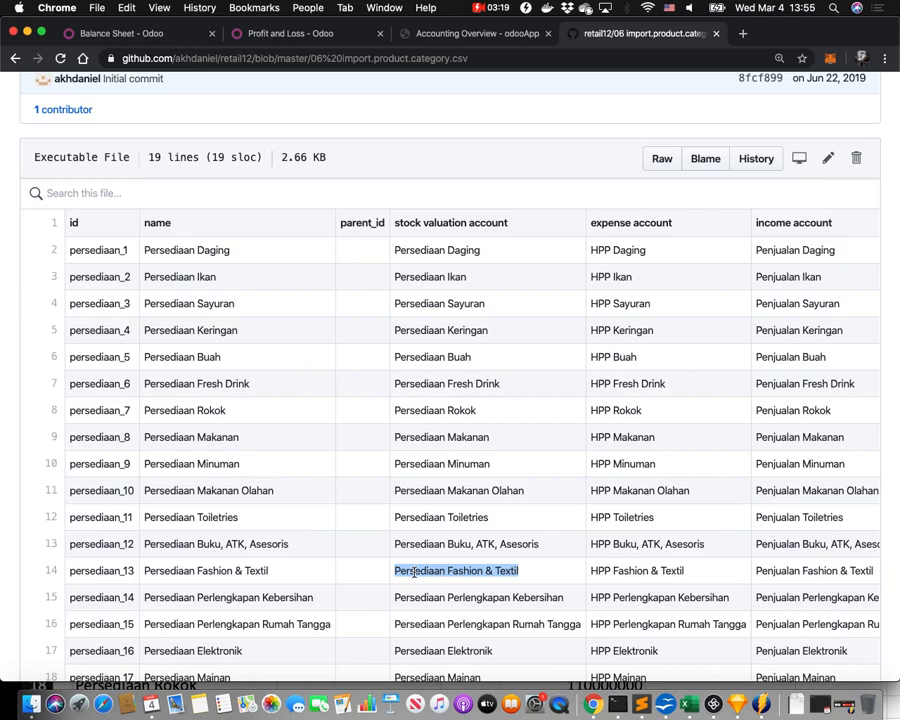
double_click(200, 358)
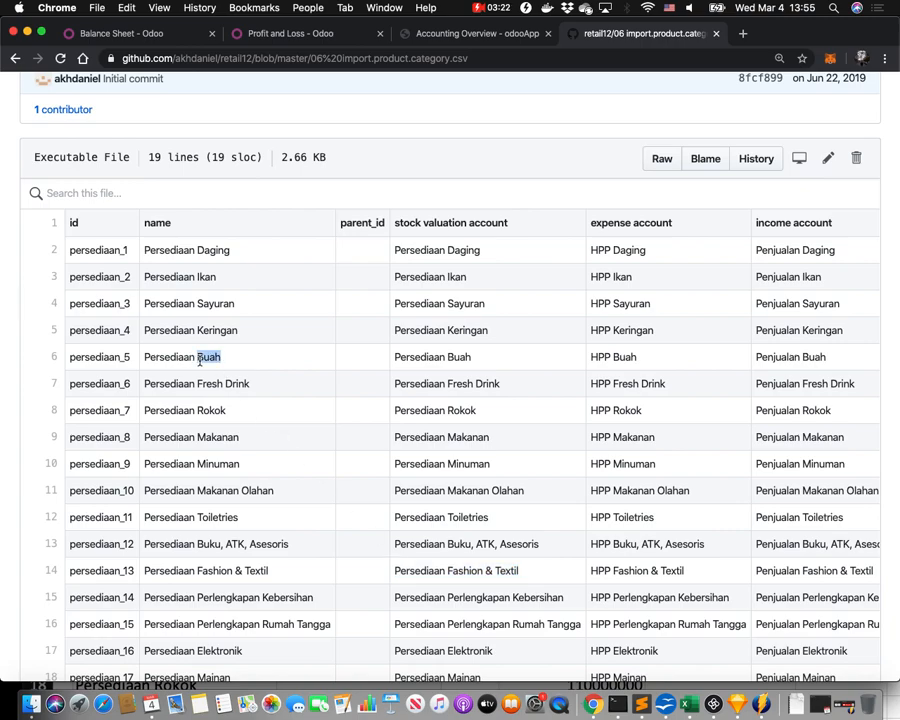
double_click(459, 358)
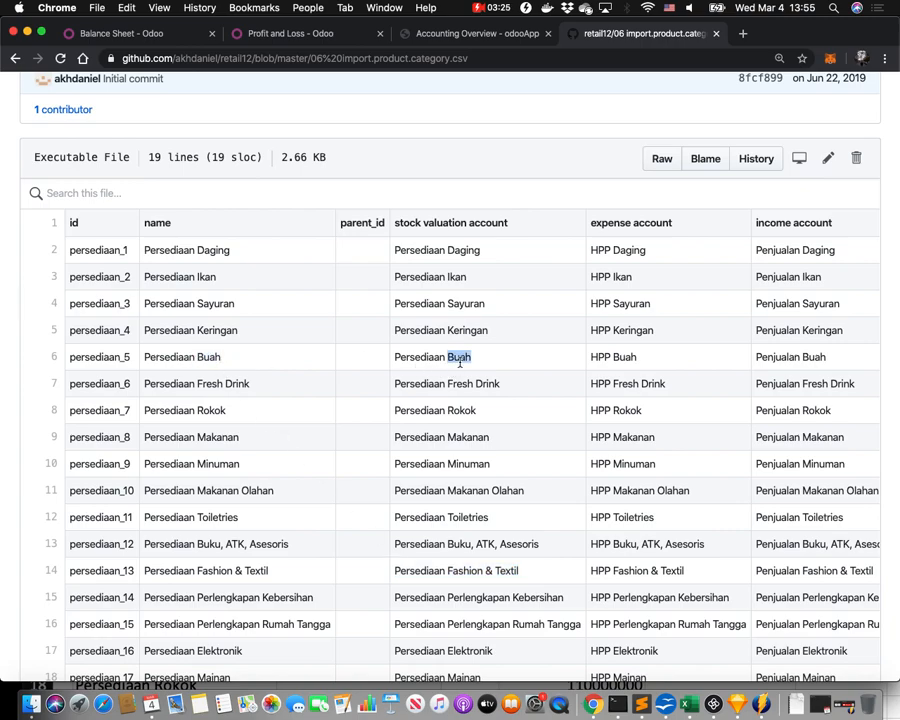
double_click(470, 517)
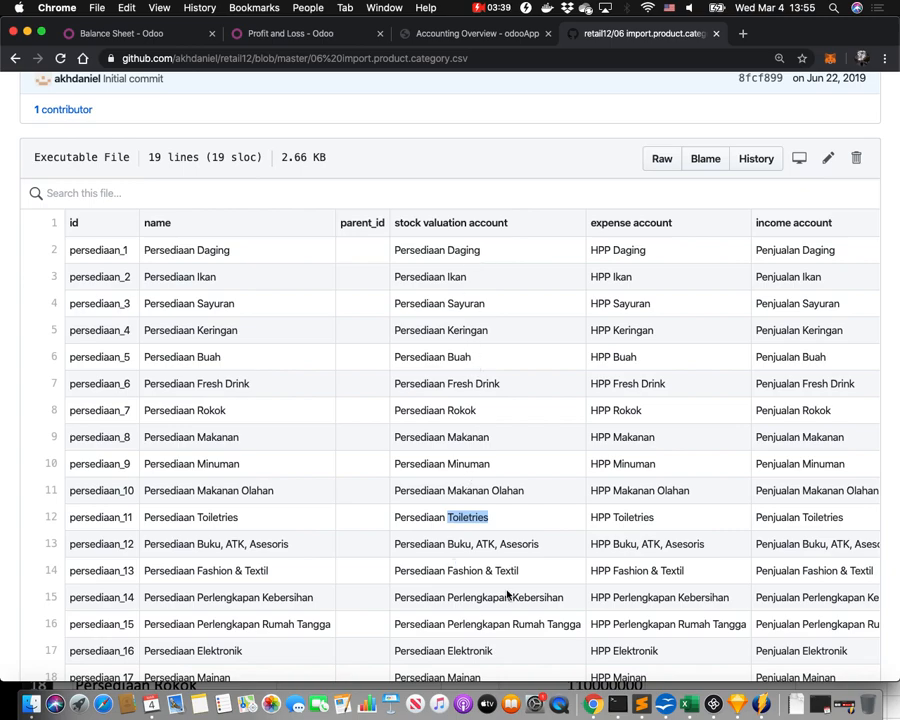
left_click(684, 700)
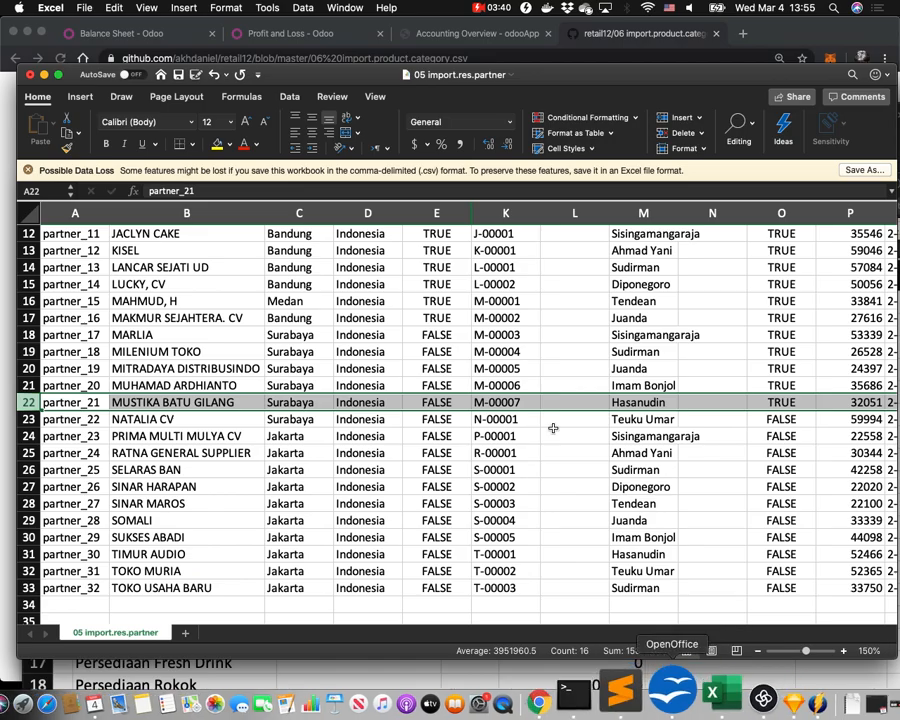
In 01 account.account, select the Persediaan accounts in column C, then return to Chrome.
left_click(345, 7)
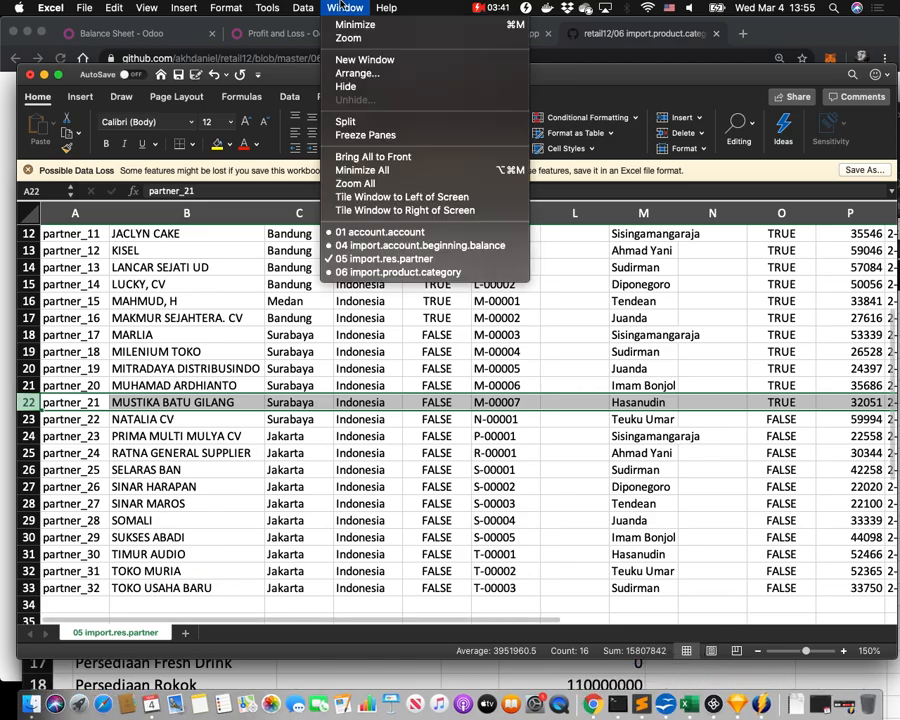
left_click(376, 232)
scroll(352, 368, "up", 20)
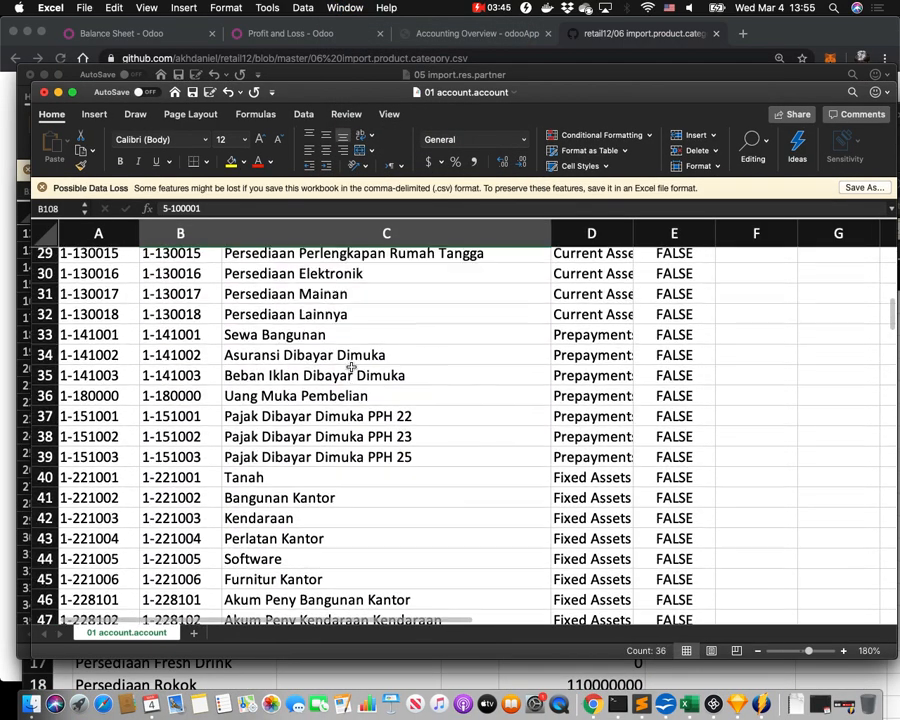
scroll(352, 368, "up", 5)
left_click_drag(321, 428, 372, 564)
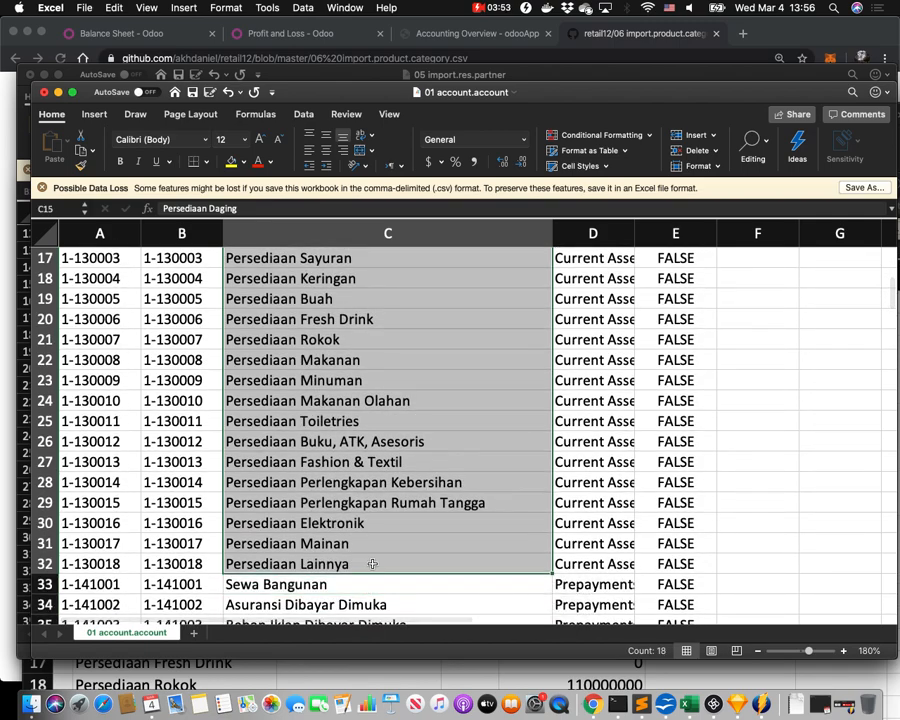
key("super+Tab")
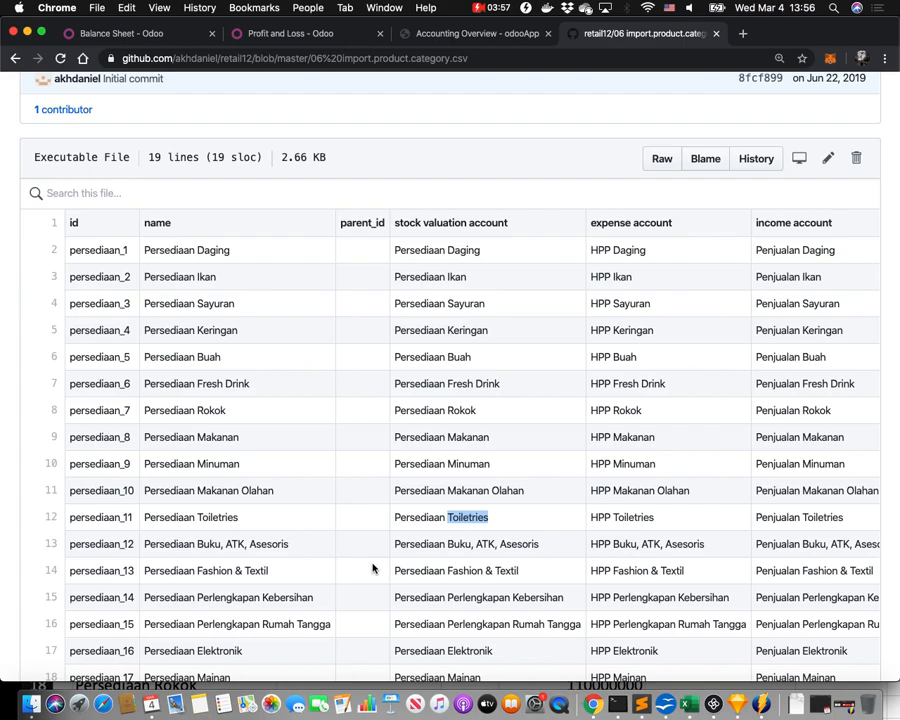
scroll(580, 545, "right", 3)
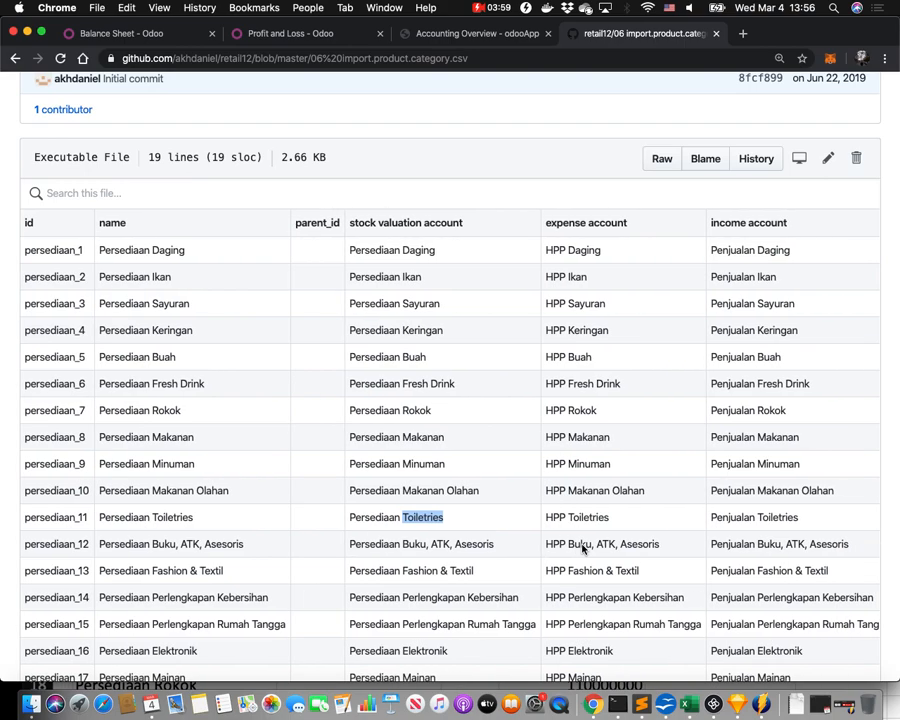
triple_click(748, 517)
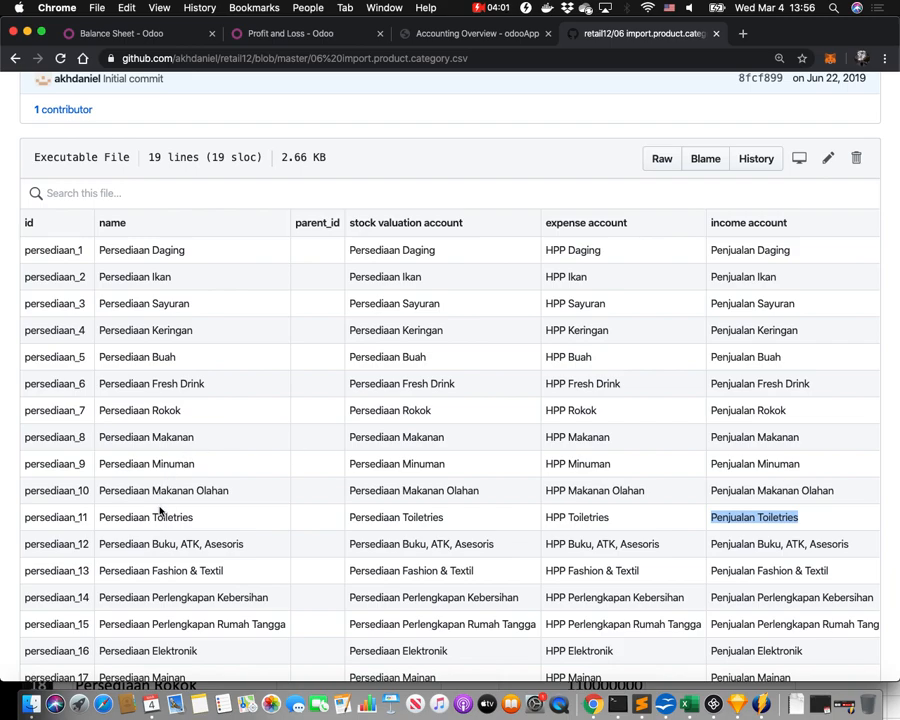
triple_click(428, 573)
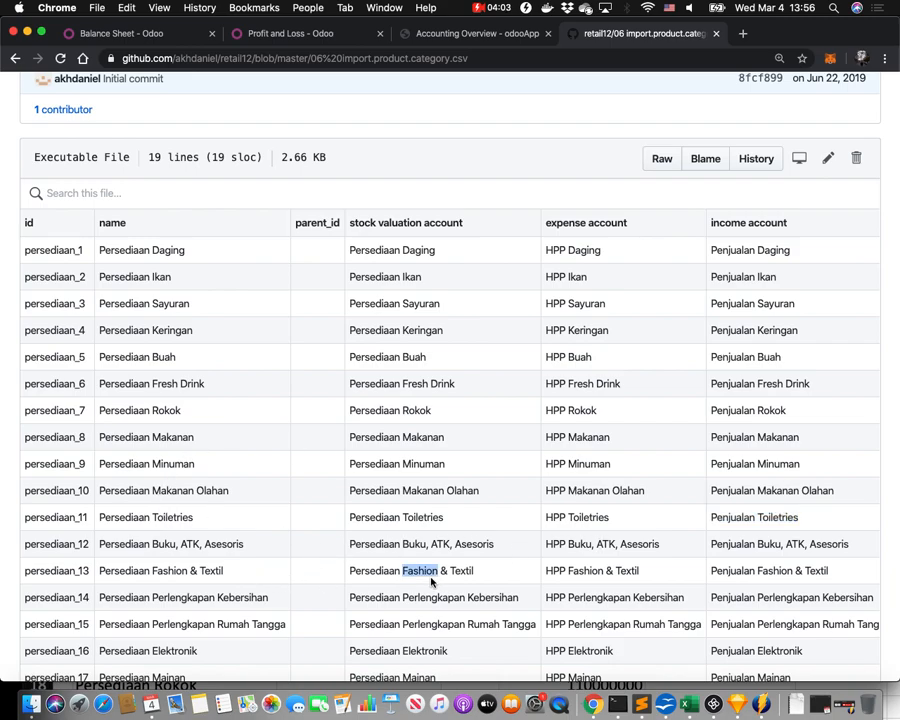
triple_click(748, 572)
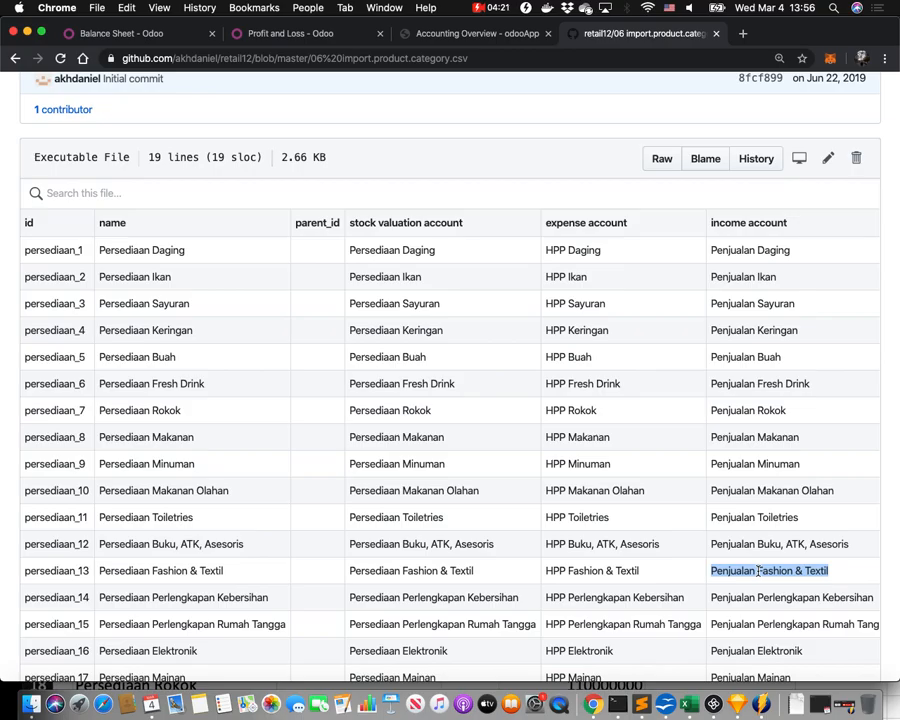
Back in Excel, locate the Penjualan Buku, ATK, Asesoris and Penjualan Fashion & Textil accounts.
key("super+Tab")
scroll(510, 572, "down", 10)
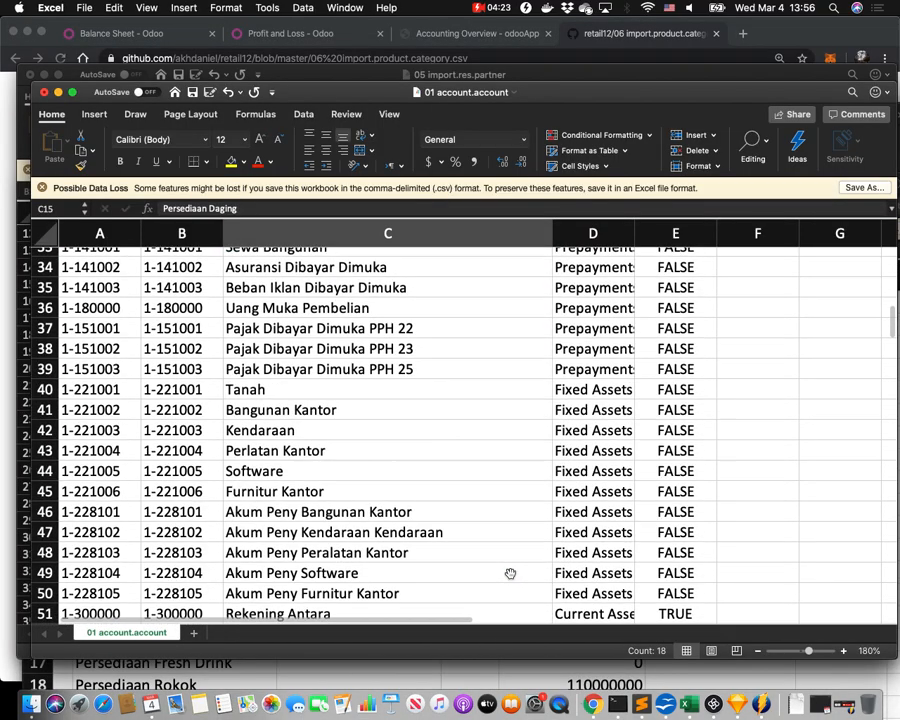
scroll(510, 573, "down", 12)
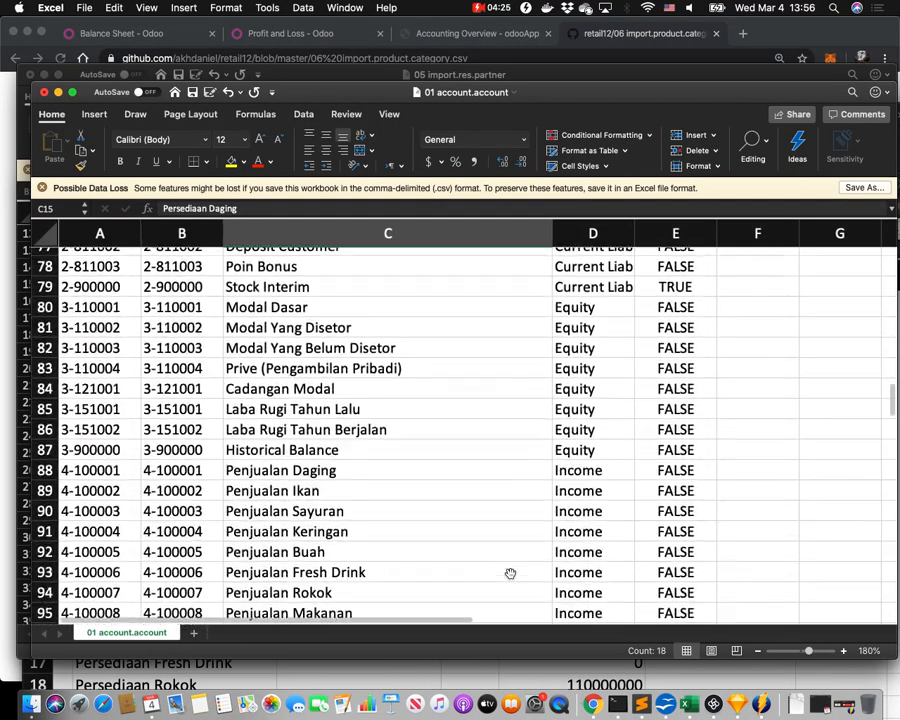
scroll(508, 570, "up", 2)
scroll(415, 498, "down", 1)
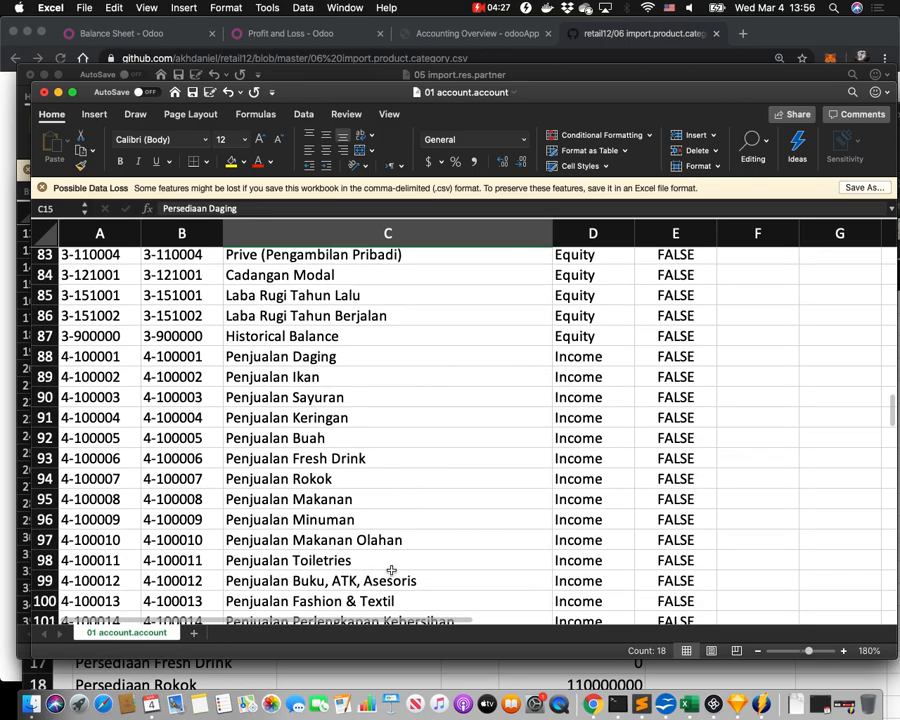
left_click(386, 581)
left_click(354, 601)
Select the Penjualan income account names C88:C103, then return to the GitHub CSV.
scroll(354, 598, "down", 4)
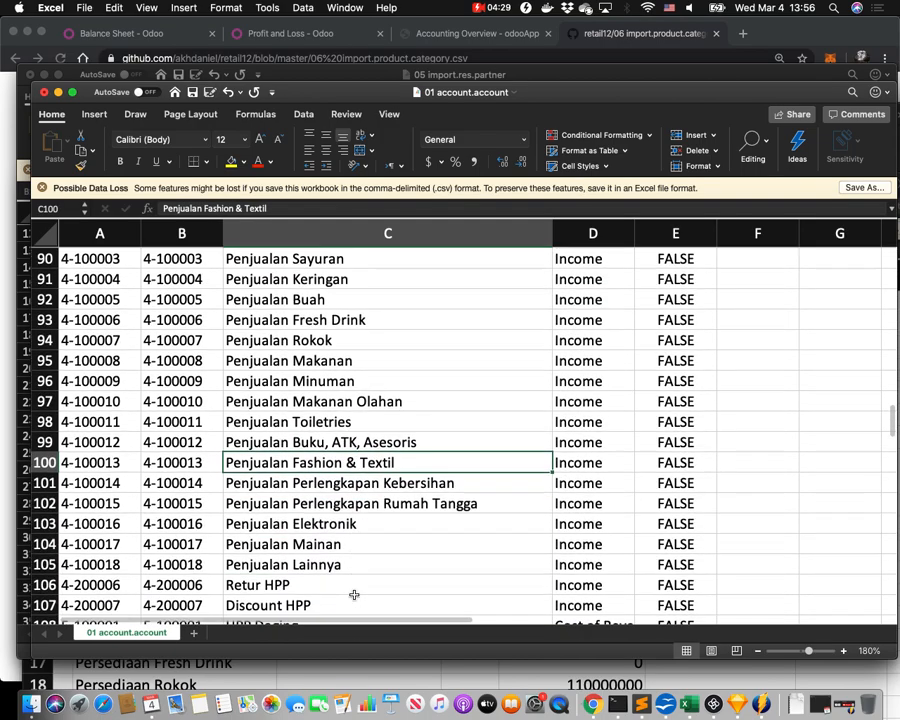
scroll(356, 366, "up", 3)
left_click_drag(337, 270, 330, 452)
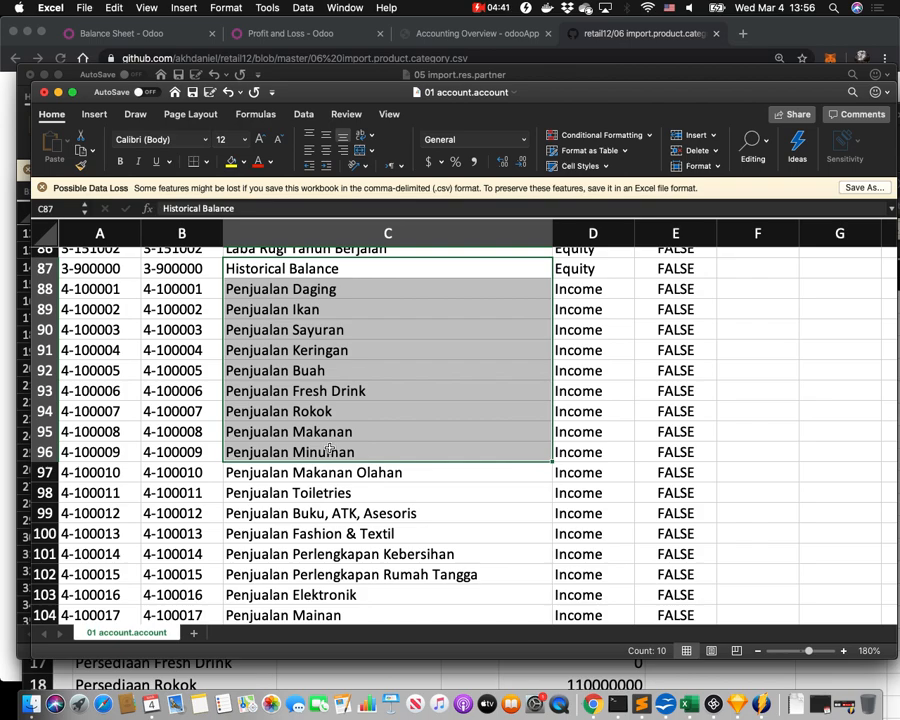
left_click(309, 305)
left_click_drag(310, 289, 322, 595)
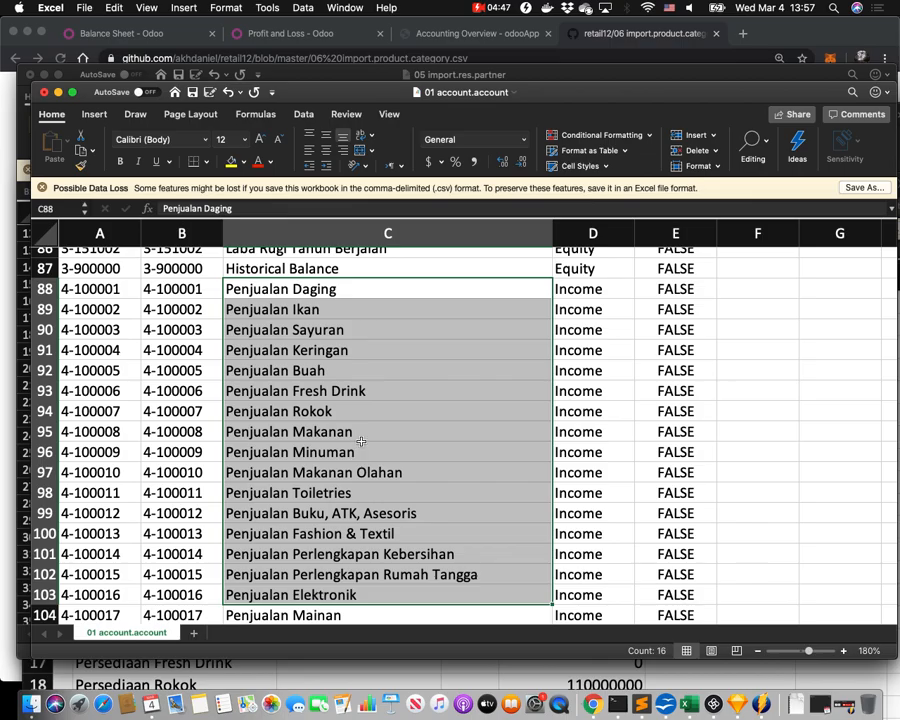
scroll(358, 436, "up", 10)
scroll(361, 441, "up", 5)
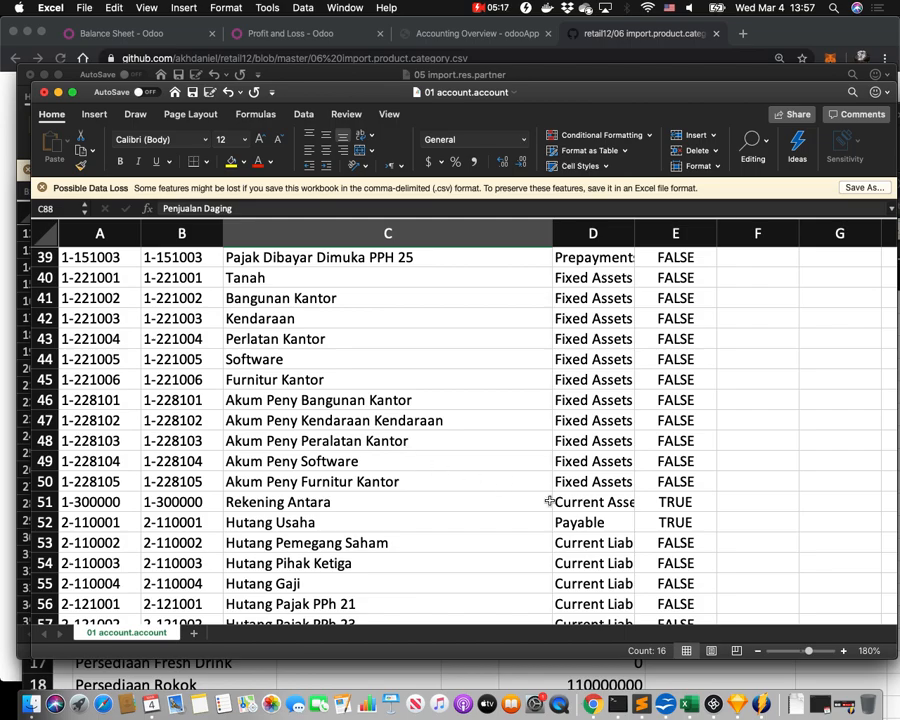
key("super+Tab")
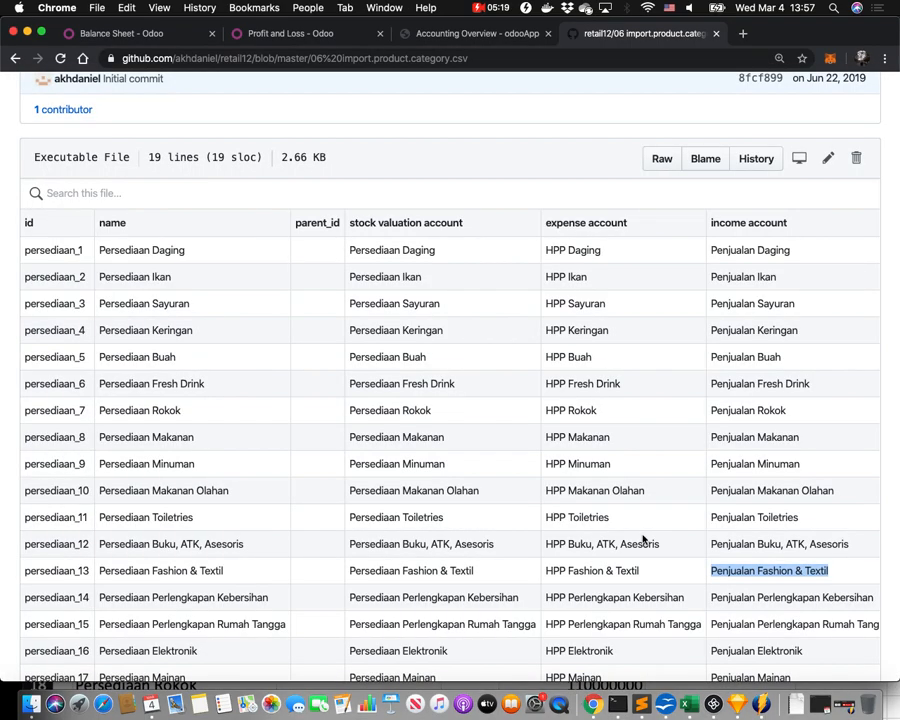
Compare the Fashion & Textil valuation, HPP and Penjualan accounts and headers, then bring Excel forward.
scroll(643, 538, "right", 5)
scroll(643, 538, "right", 5)
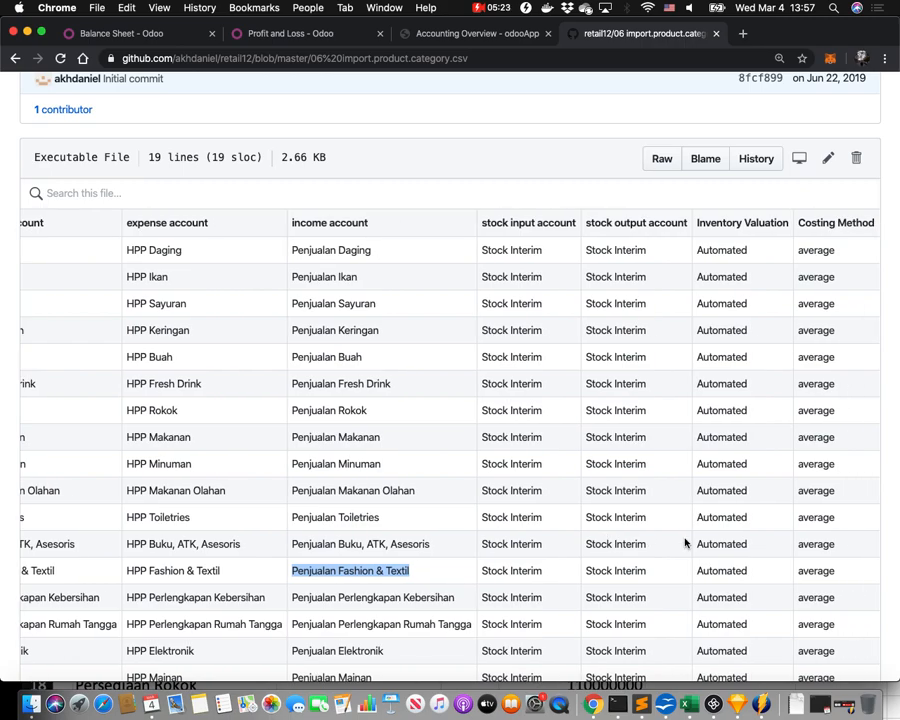
scroll(438, 578, "left", 4)
scroll(438, 578, "left", 2)
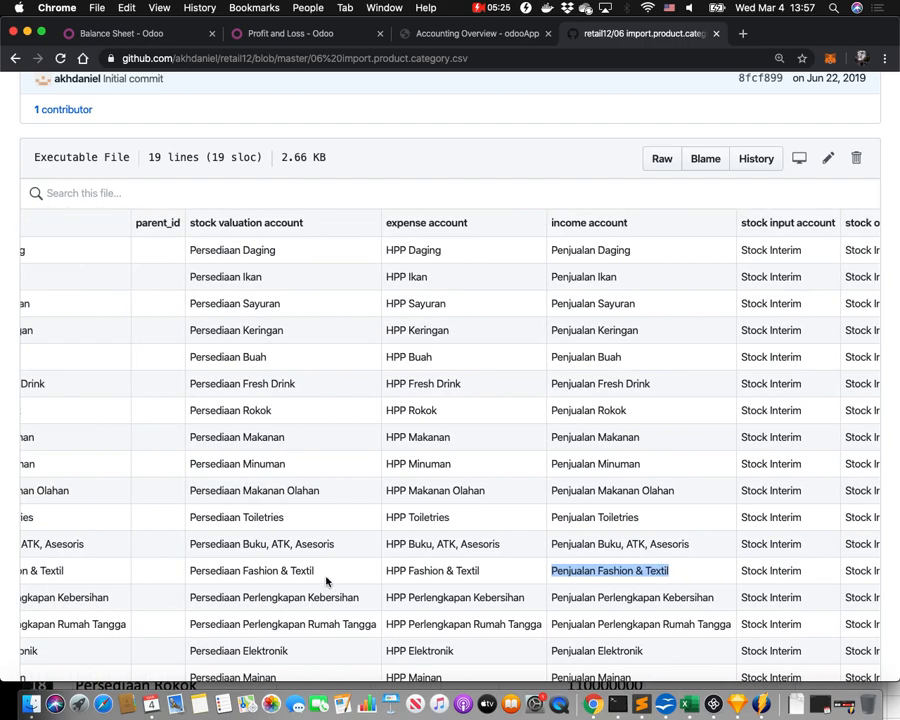
left_click(277, 566)
triple_click(277, 566)
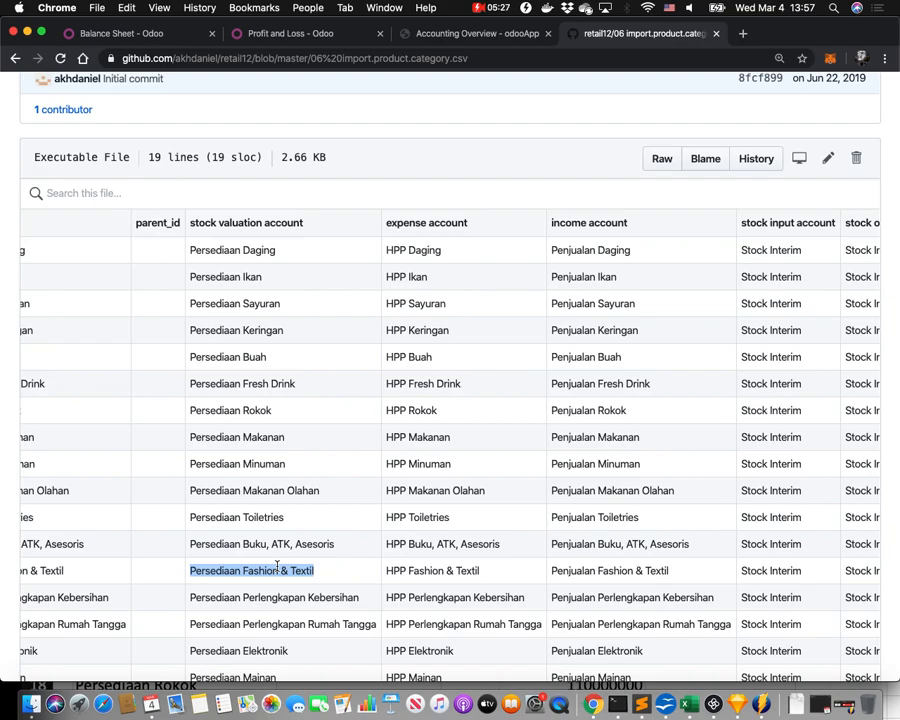
triple_click(604, 572)
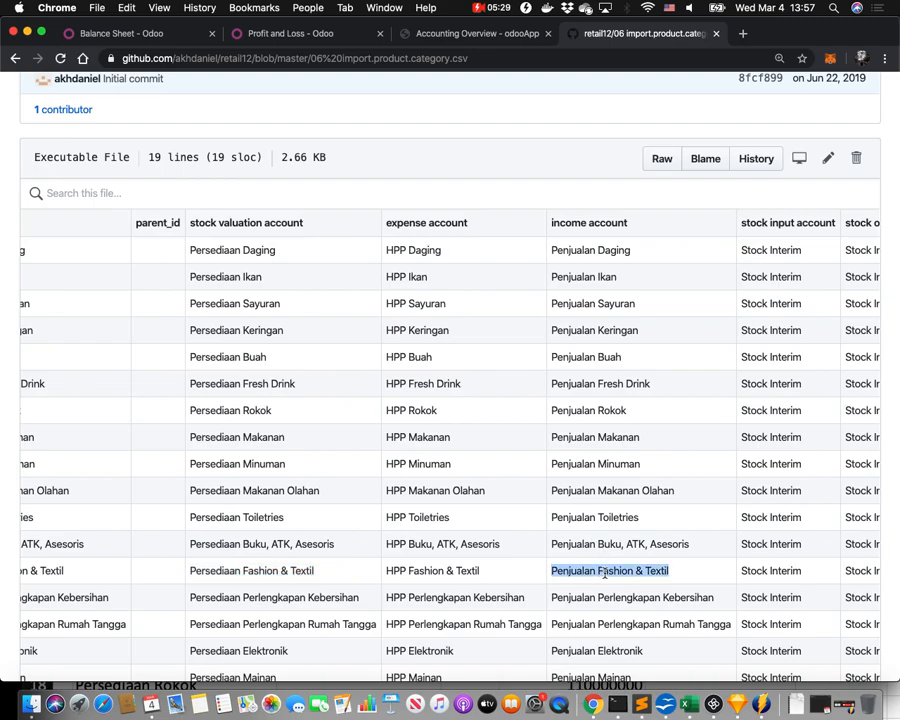
triple_click(484, 571)
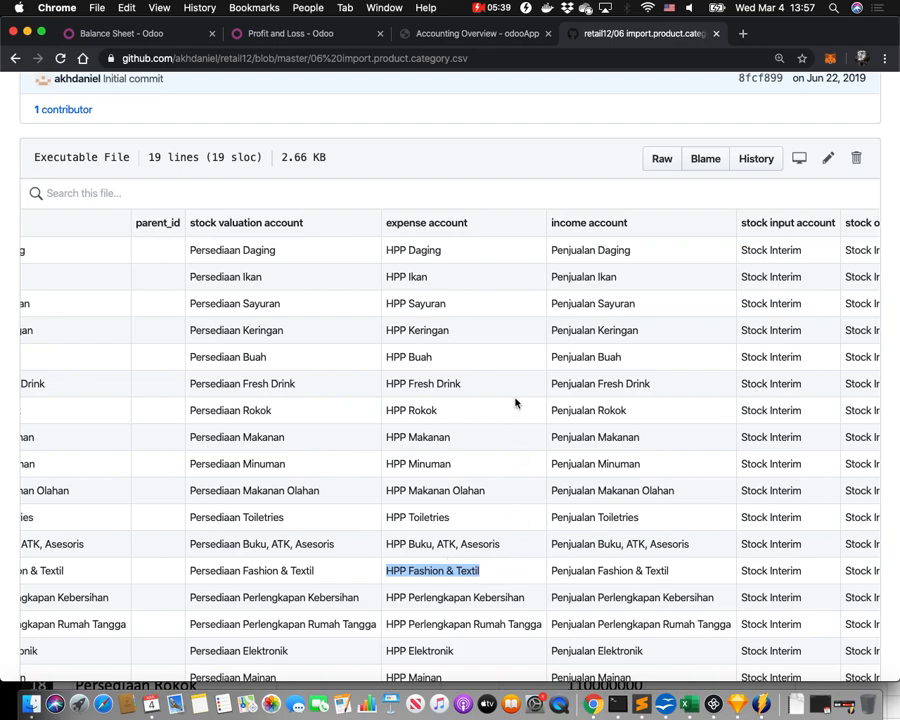
left_click_drag(387, 222, 648, 233)
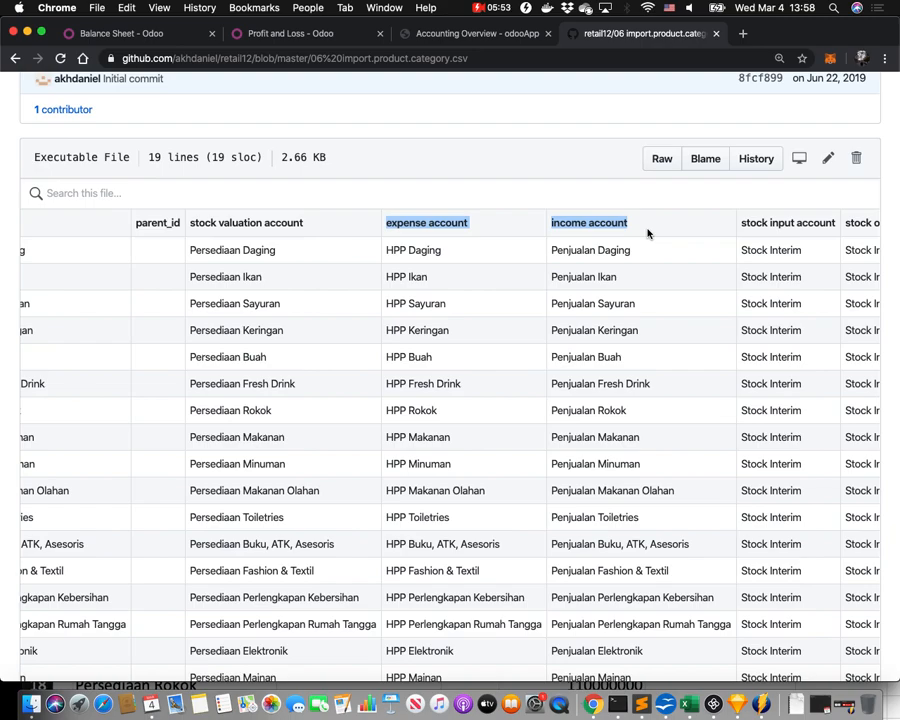
left_click(688, 703)
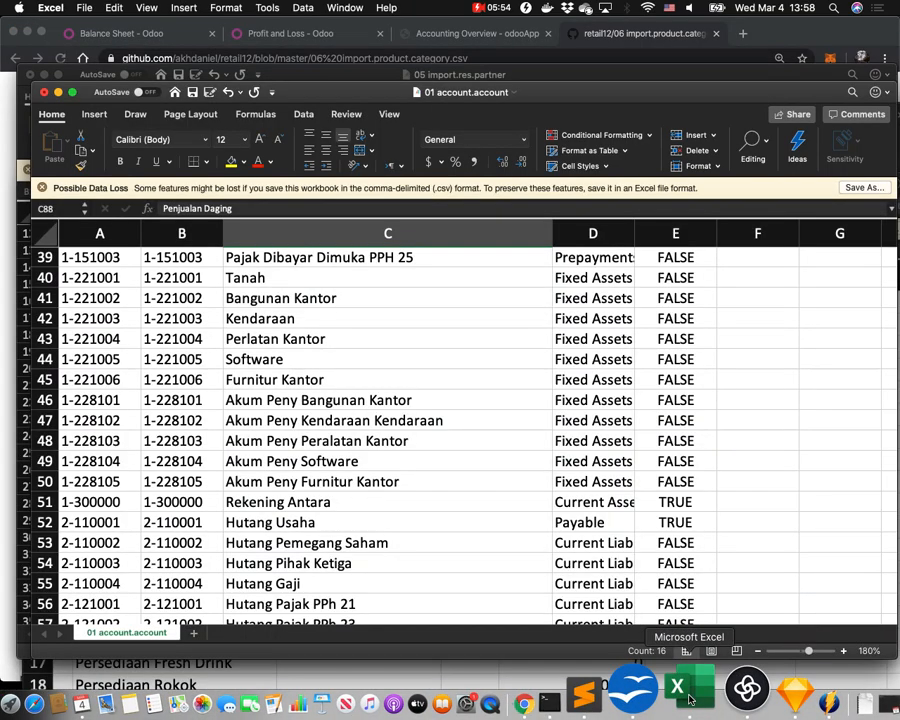
In a new workbook, enter the Pembelian ATK entry at F16: Db Persediaan ATK, Cr Hutang.
left_click(565, 379)
key("super+n")
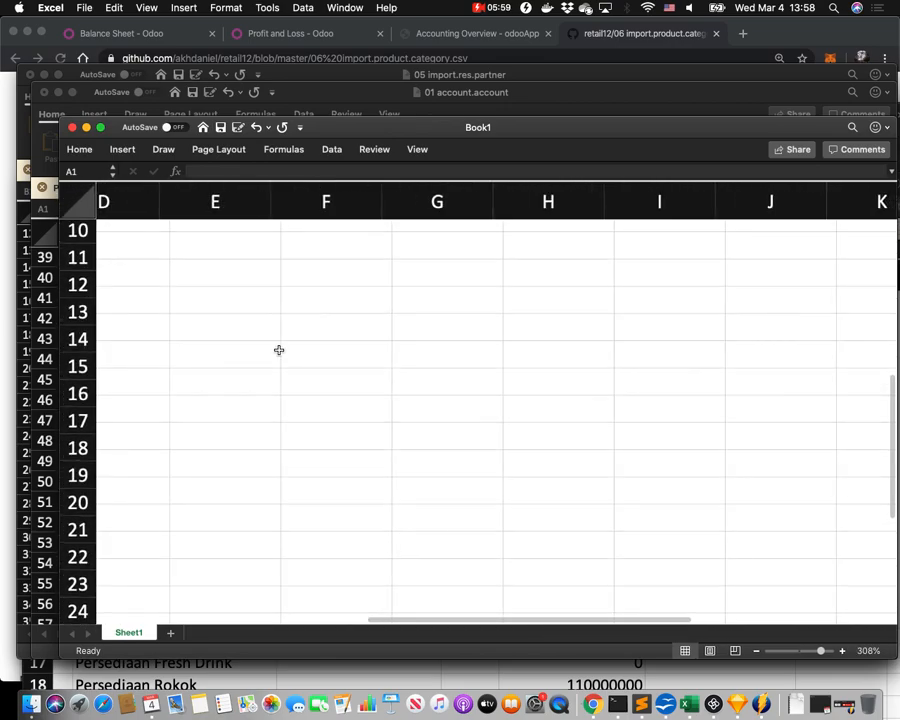
left_click(258, 349)
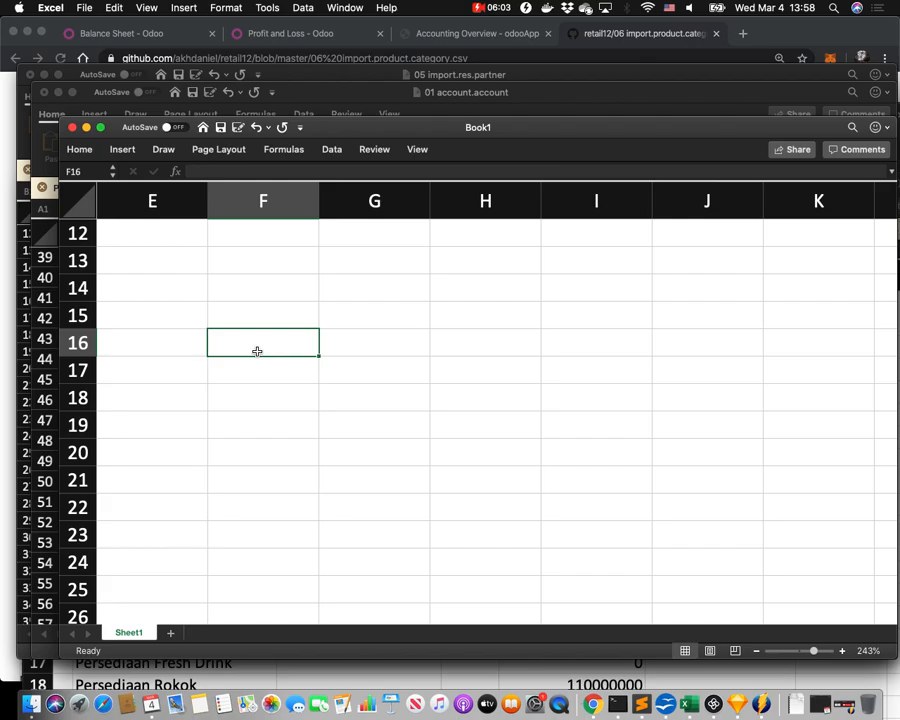
type("P")
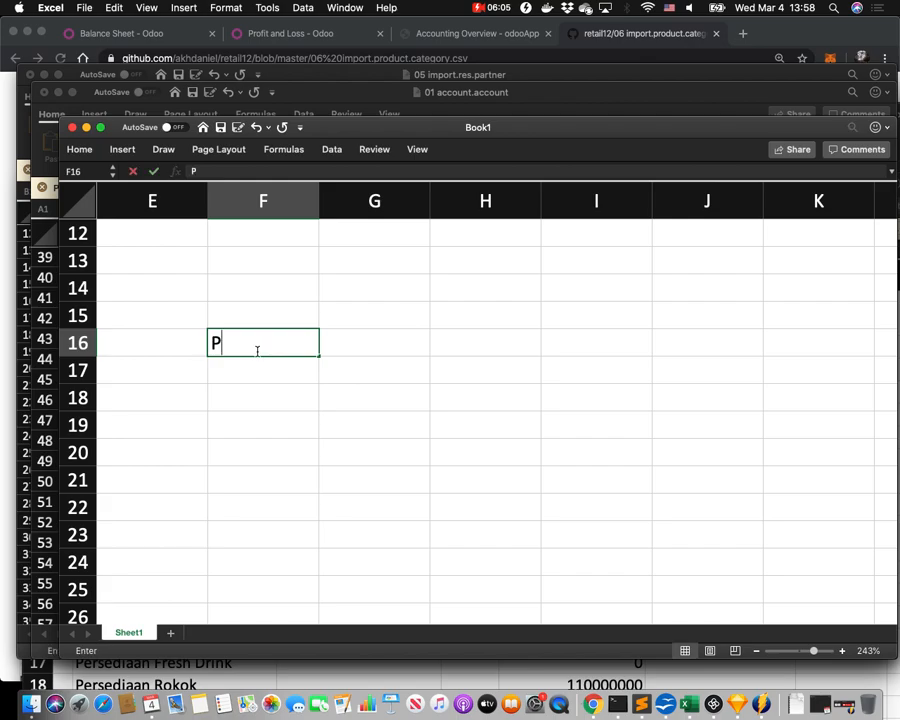
type("embllian ATK")
key("Return")
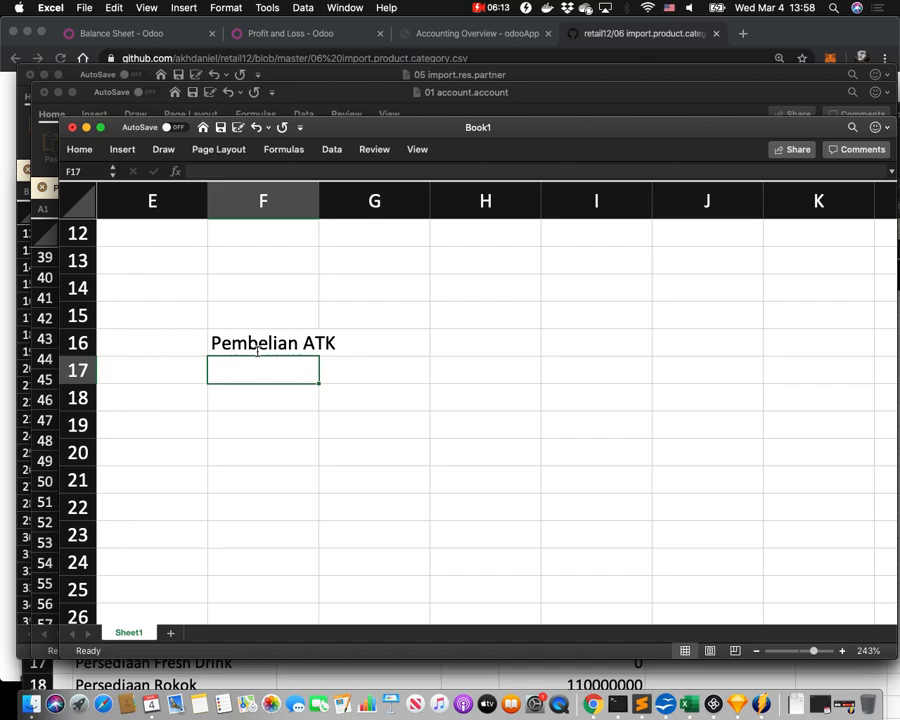
type("B")
key("BackSpace")
type("Db")
key("Tab")
type("Pe")
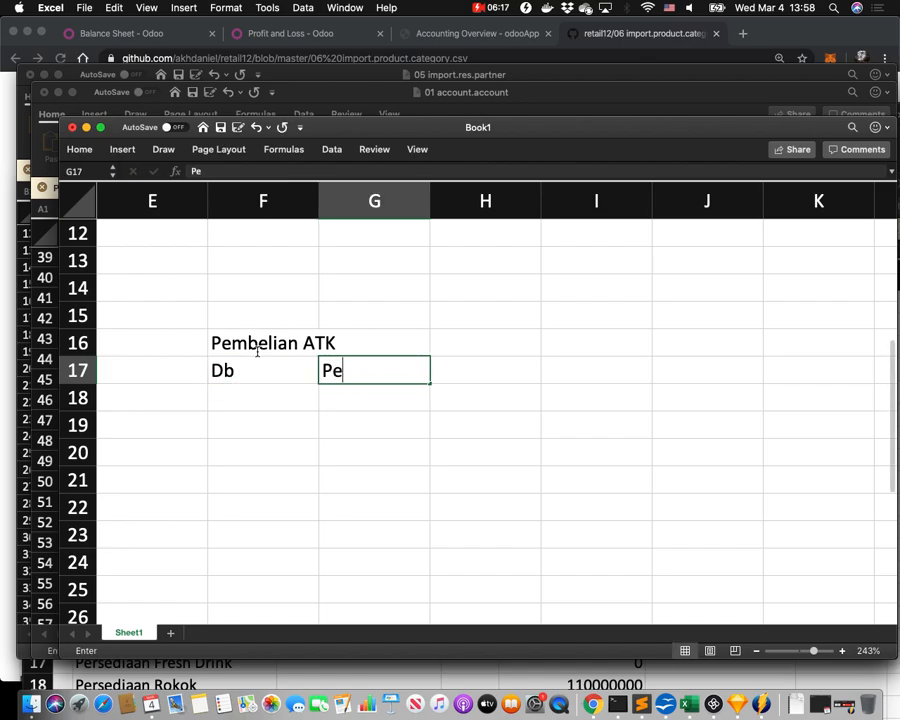
type("rsediaan ATK")
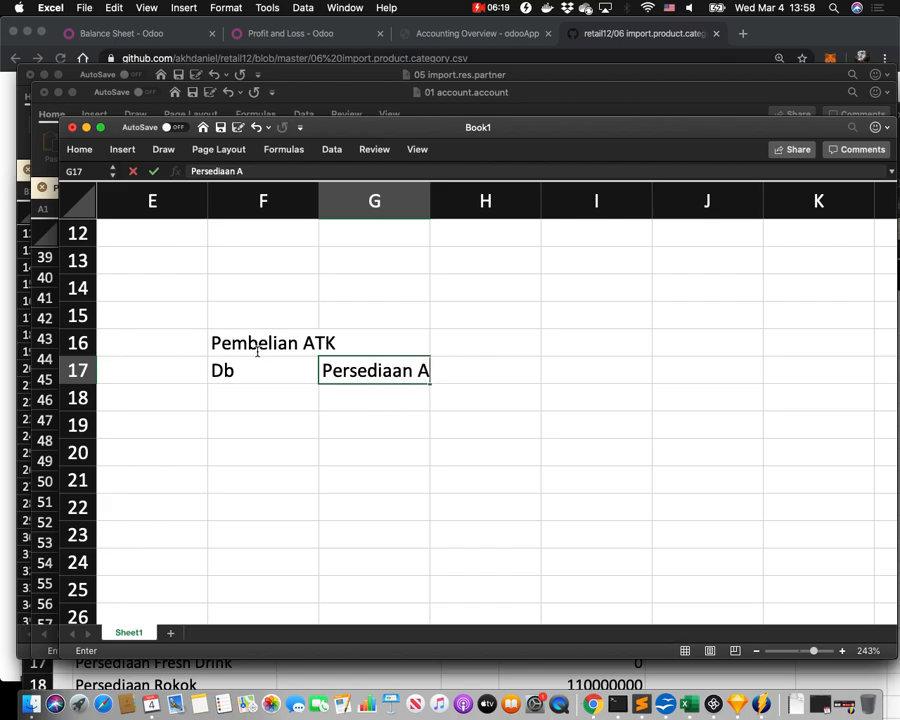
key("Return")
type("Cr")
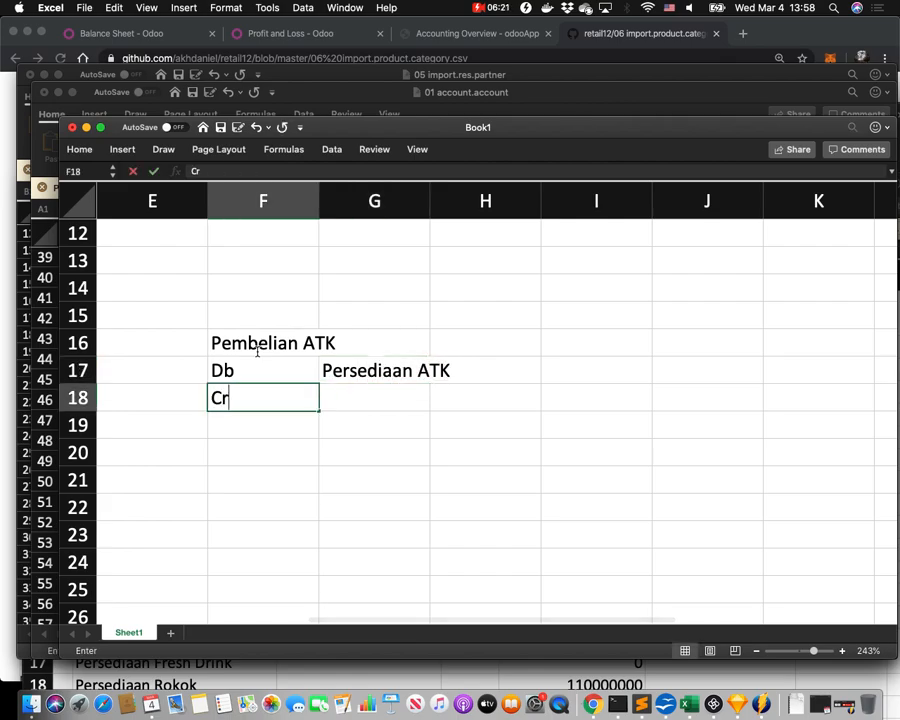
key("Tab")
key("Tab")
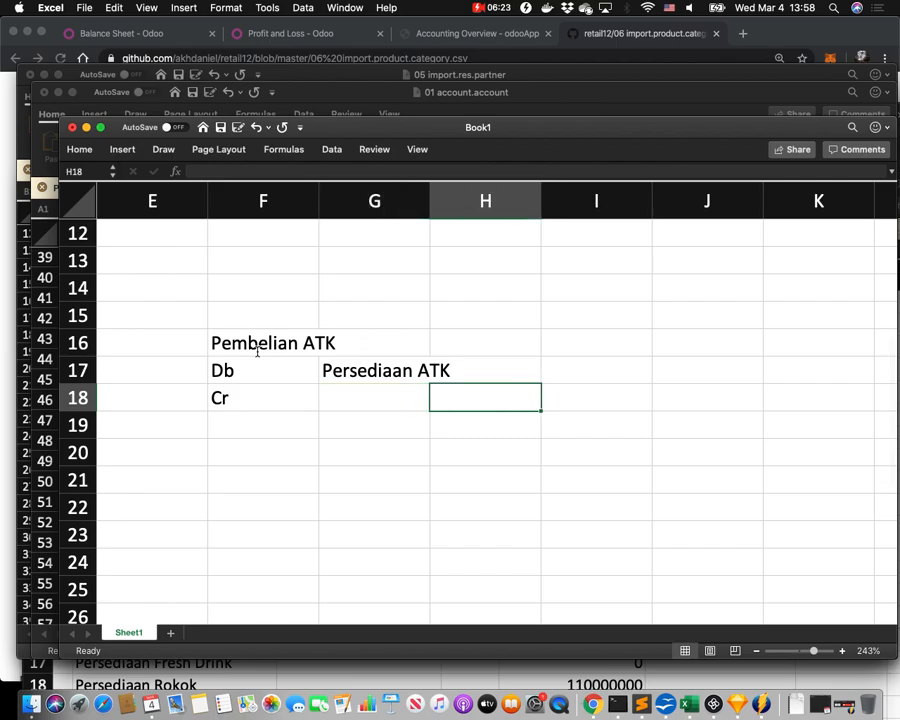
type("Hutang")
key("Return")
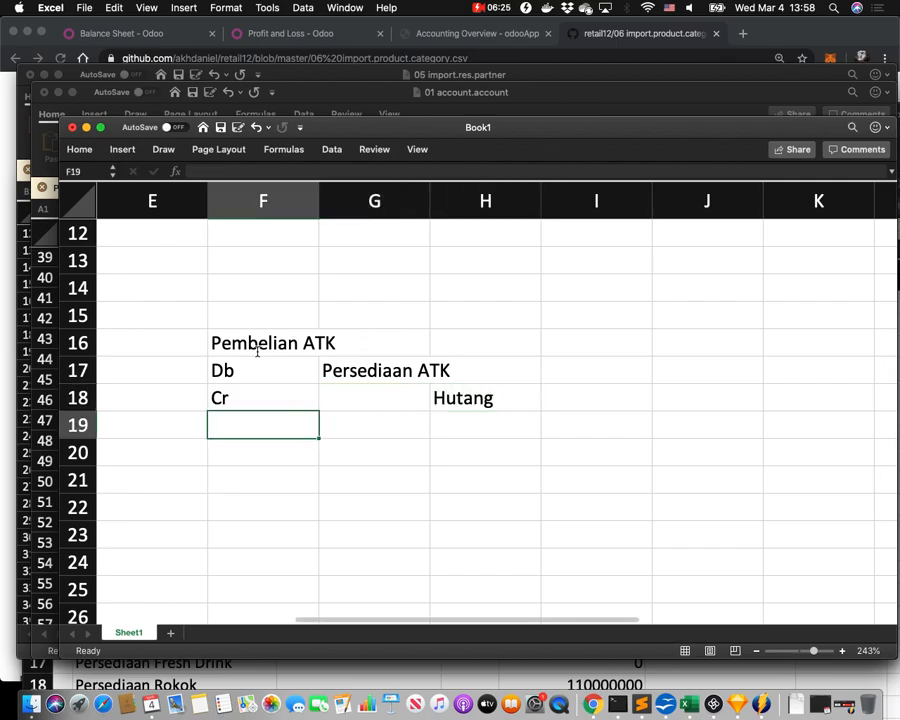
key("Return")
key("Return")
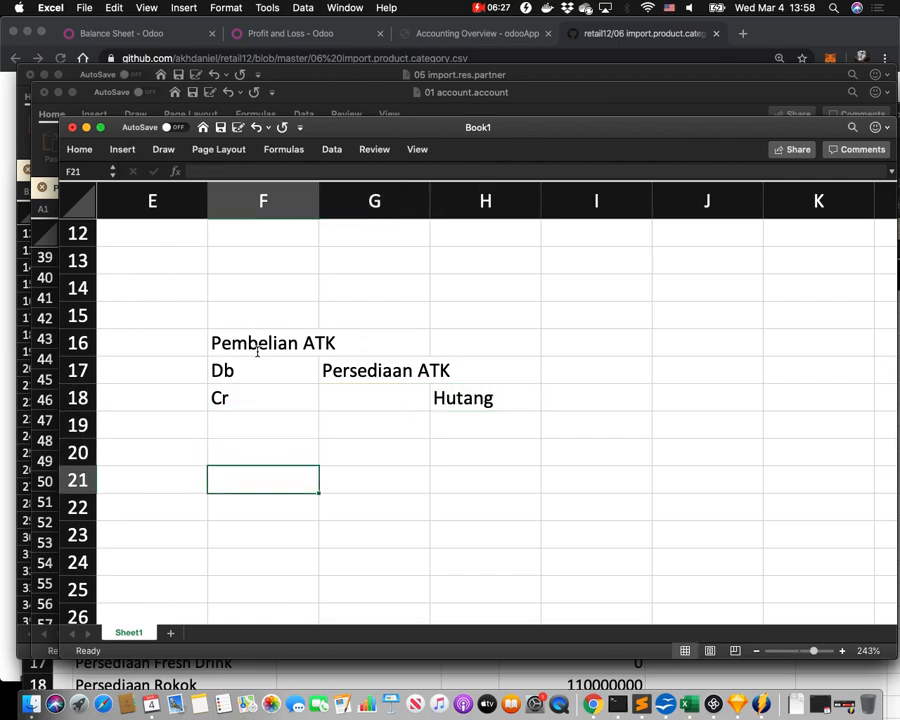
Start the Penjualan entry in F21 with Db Cash and Cr Sales.
type("Penjualan")
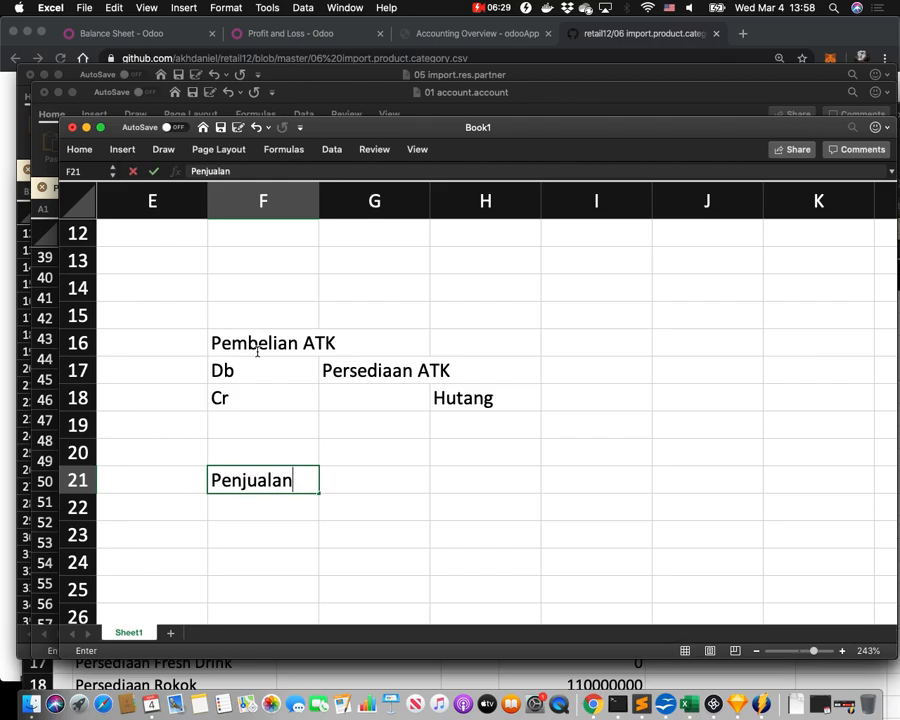
key("Return")
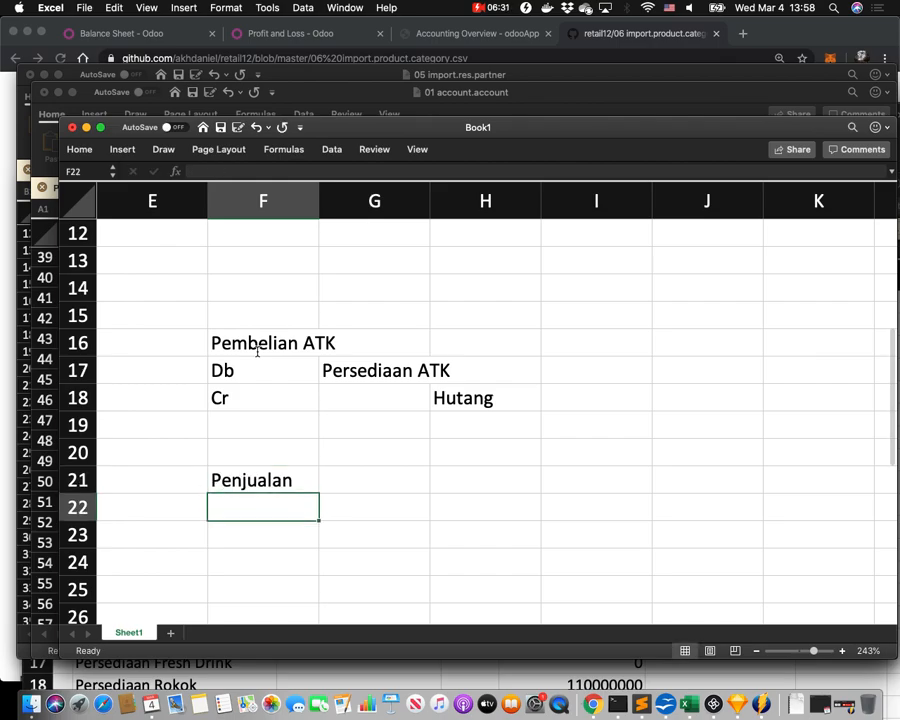
type("Db")
key("Tab")
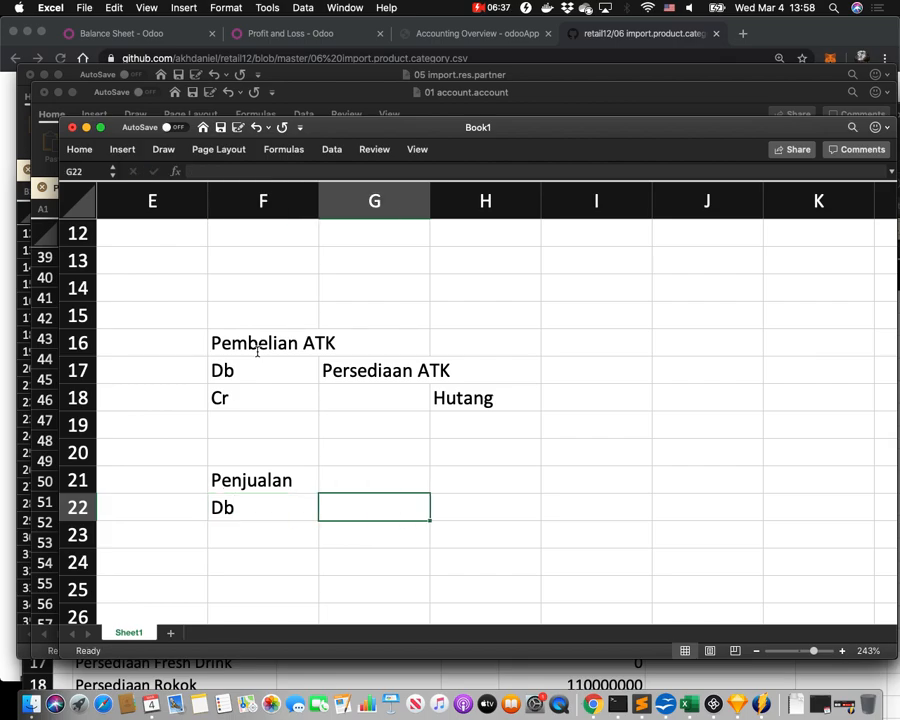
type("Cash")
key("Return")
type("Cr")
key("Tab")
key("Tab")
type("Sal;es")
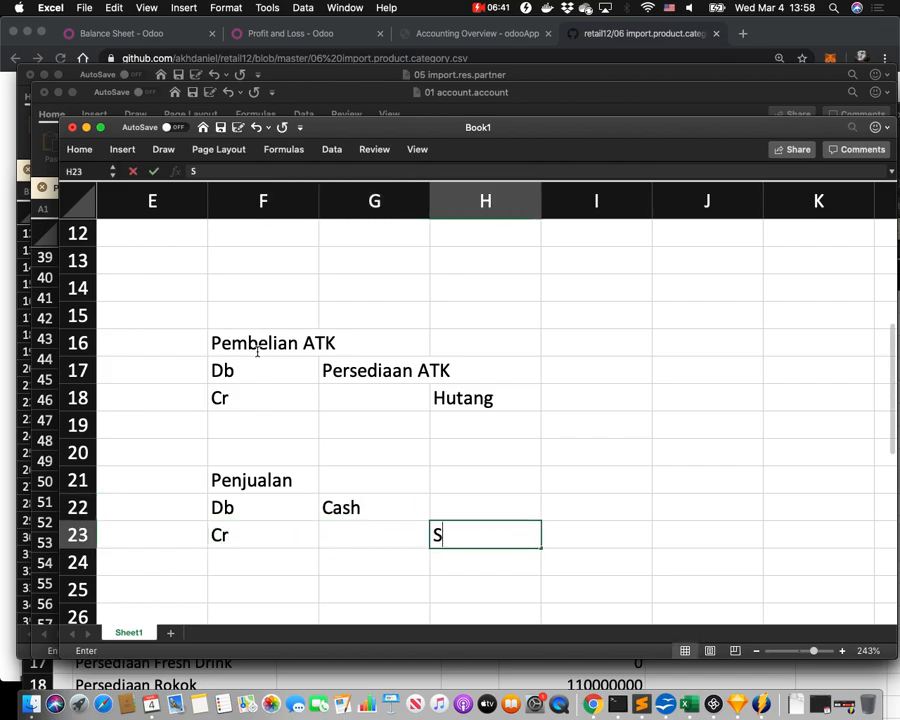
key("BackSpace")
key("BackSpace")
type("es")
key("BackSpace")
key("BackSpace")
key("BackSpace")
type("es")
key("Return")
Add Db HPP and Cr Persediaan ATK lines to the Penjualan entry.
type("Db")
key("Tab")
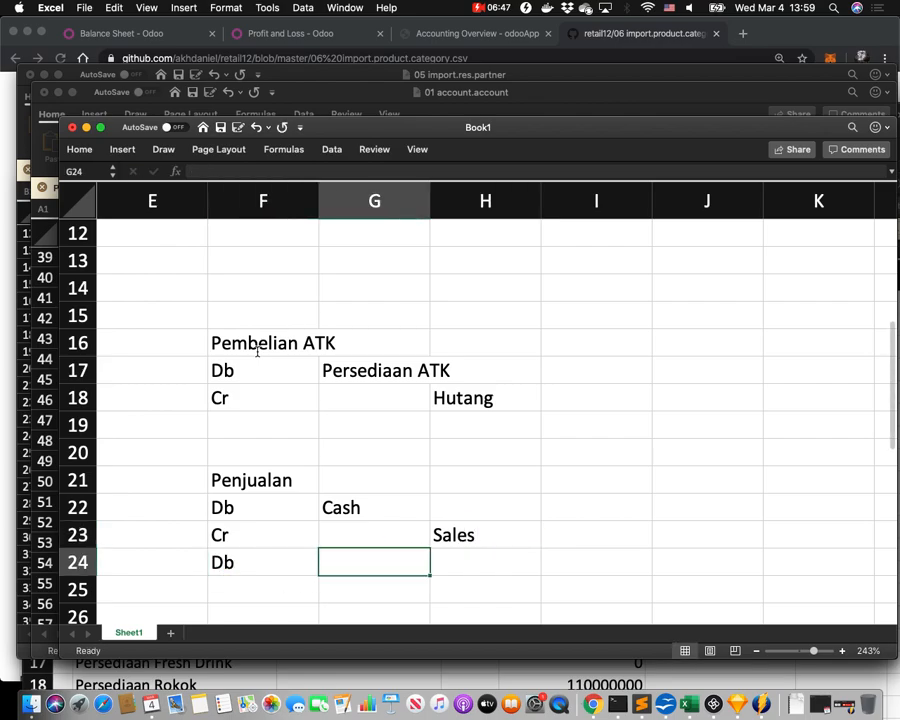
type("HPP")
key("Return")
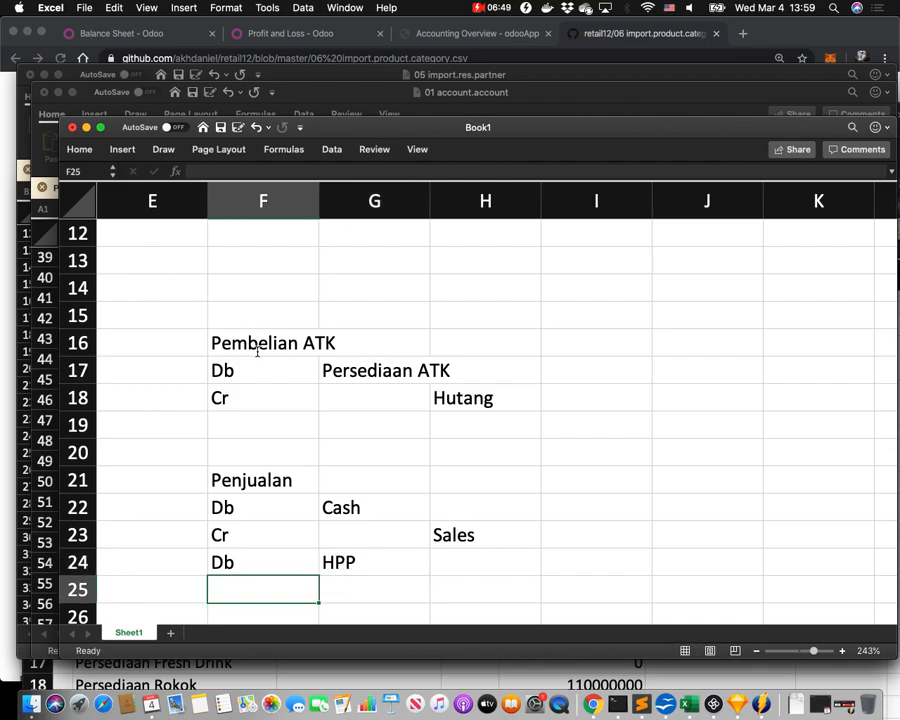
type("Cr")
key("Tab")
key("Tab")
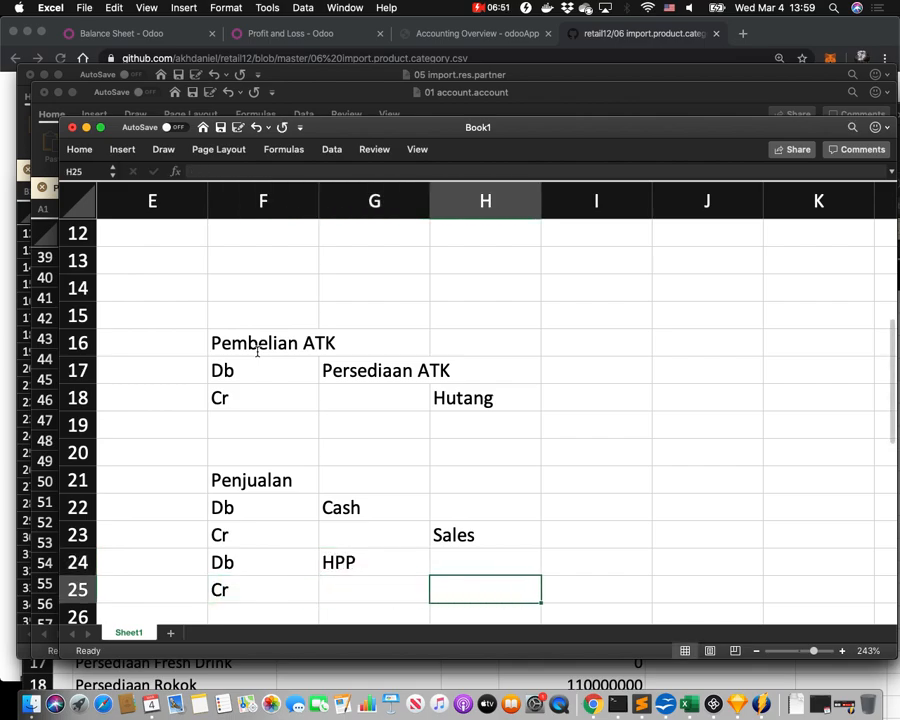
type("Pe")
type("s")
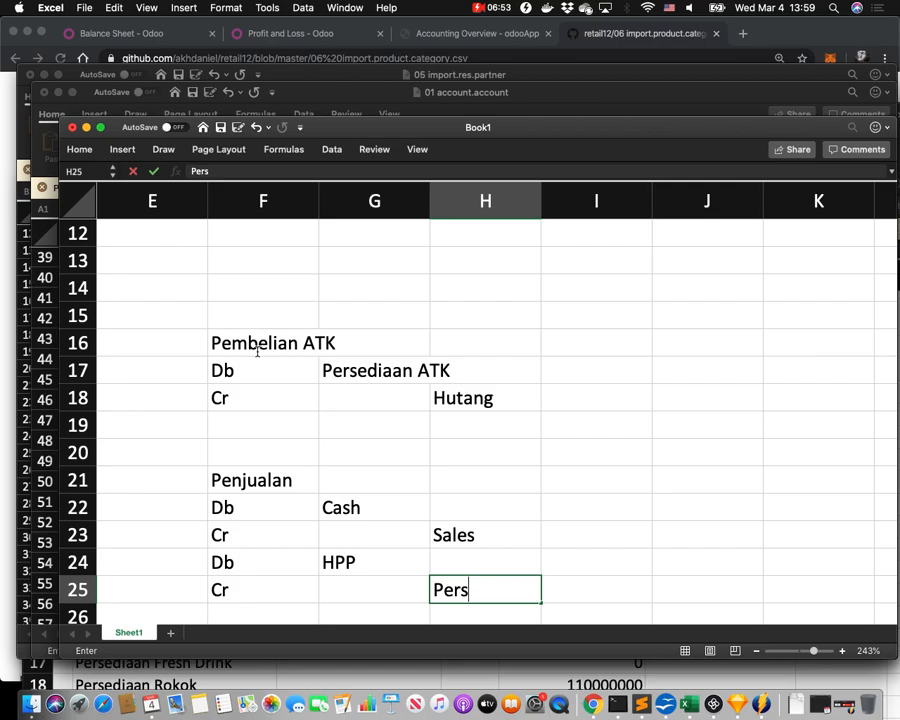
type("ediaan ATK")
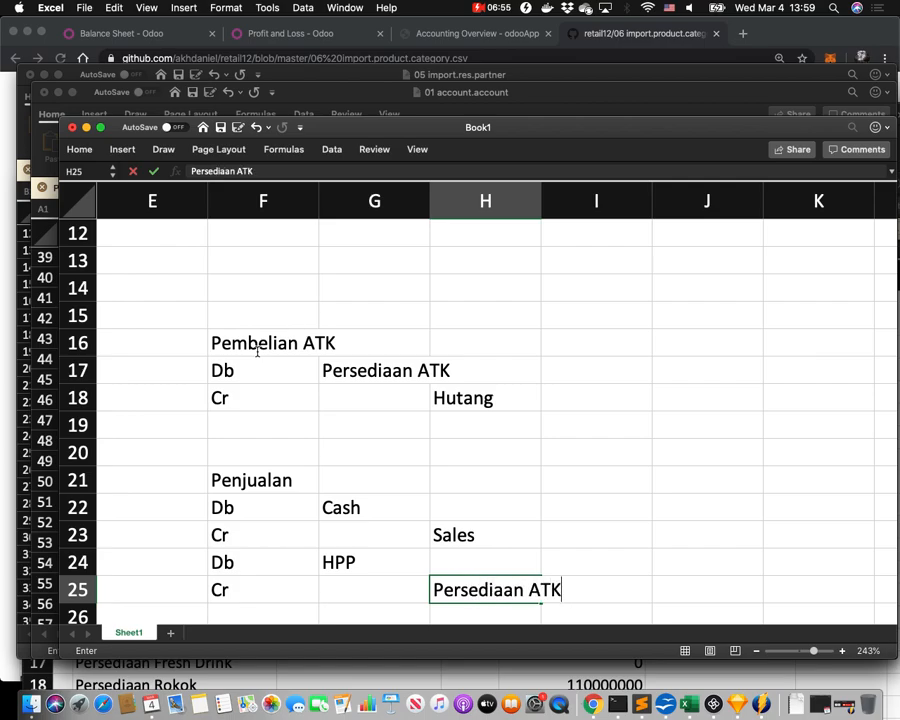
key("Return")
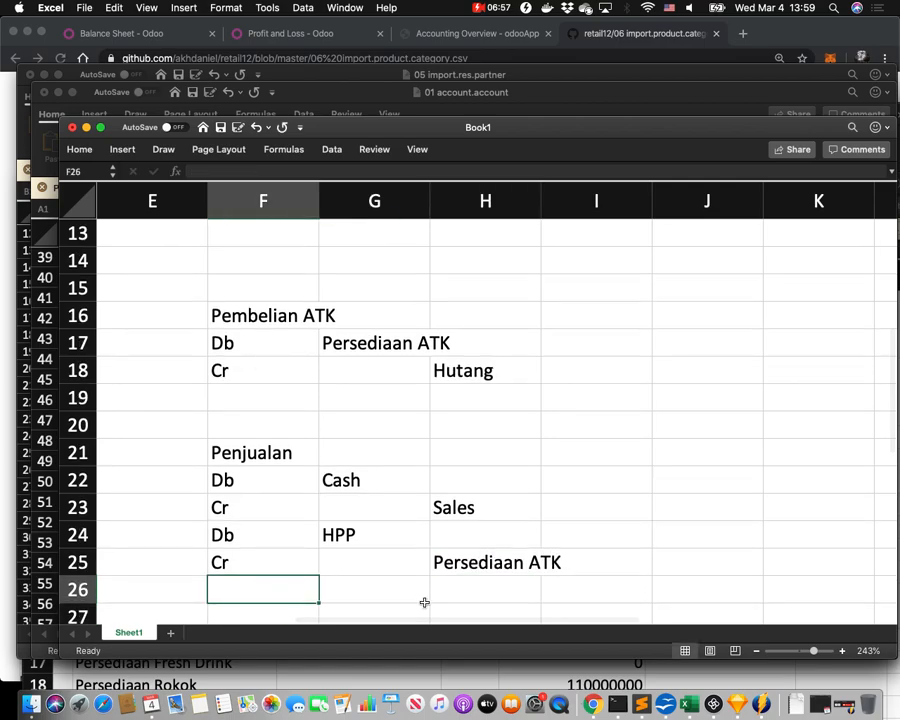
Narrow column G and check the HPP and Persediaan ATK lines before switching to the browser.
left_click_drag(277, 536, 485, 563)
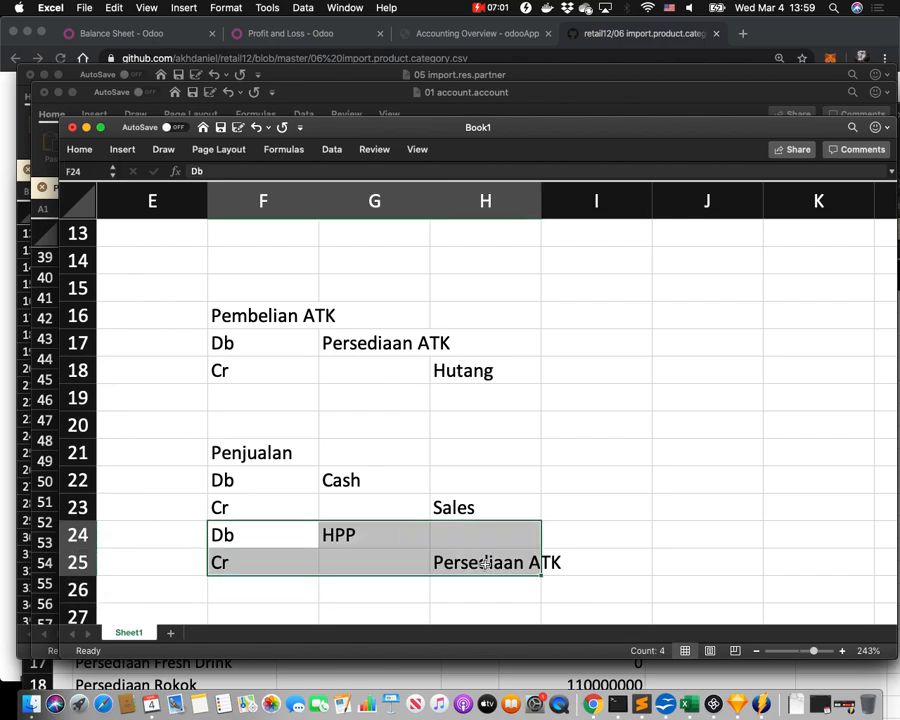
left_click(522, 511)
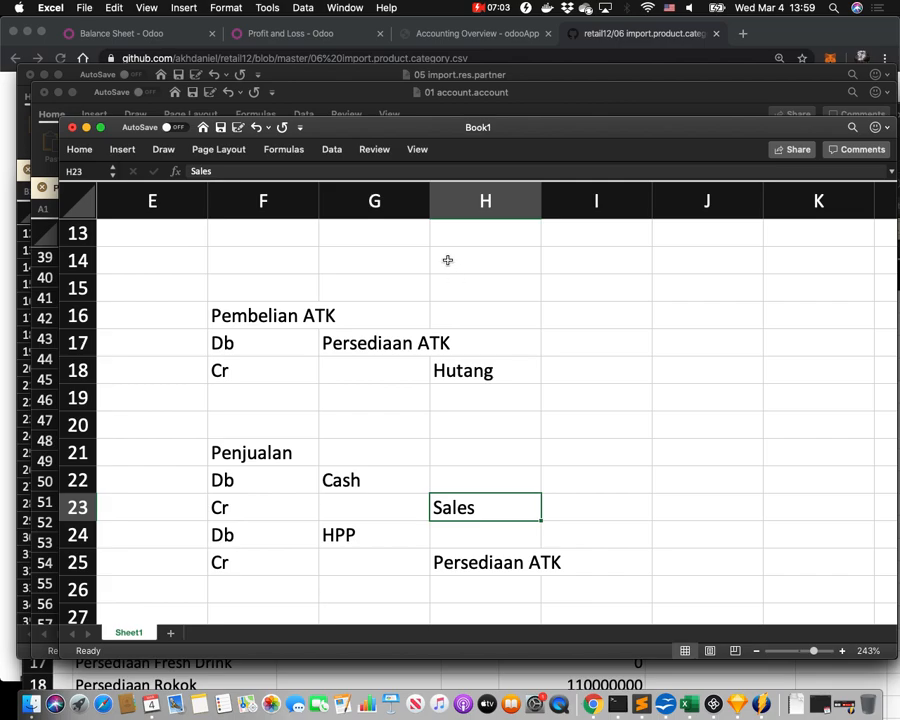
left_click_drag(430, 205, 368, 204)
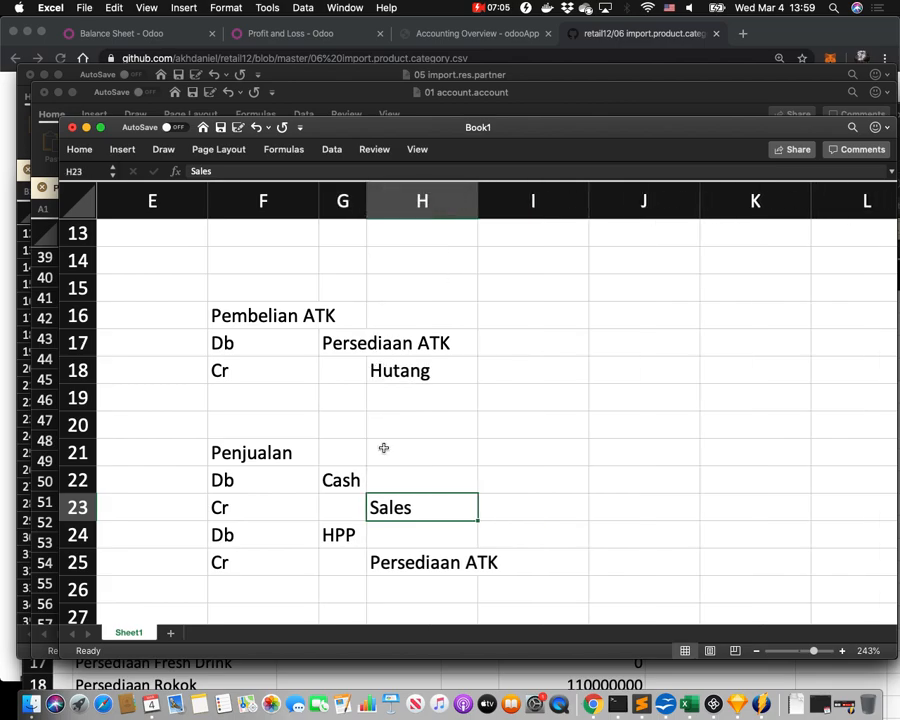
left_click(436, 562)
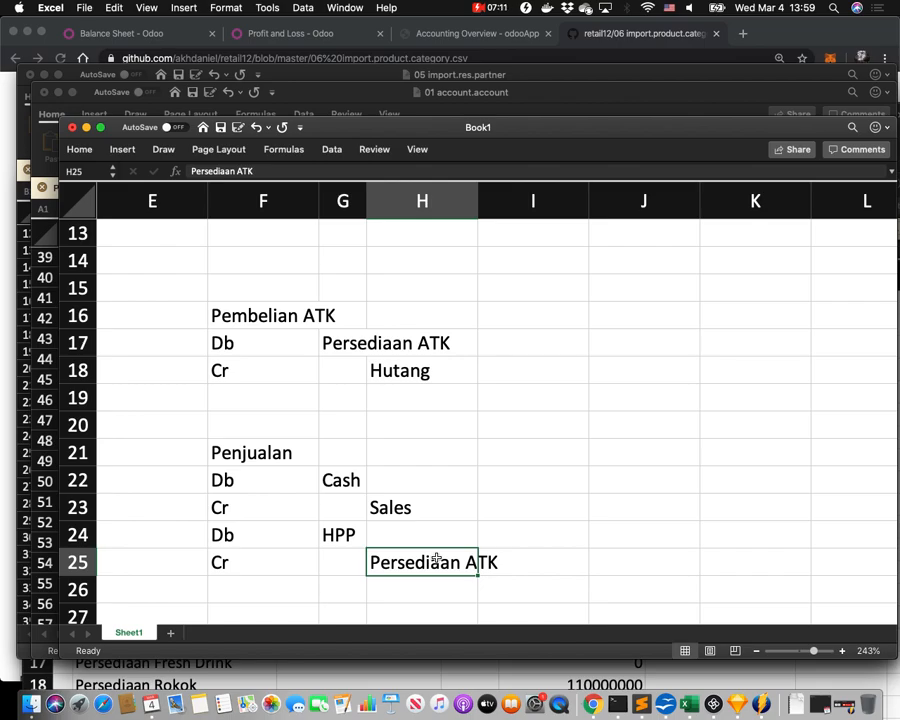
left_click(342, 535)
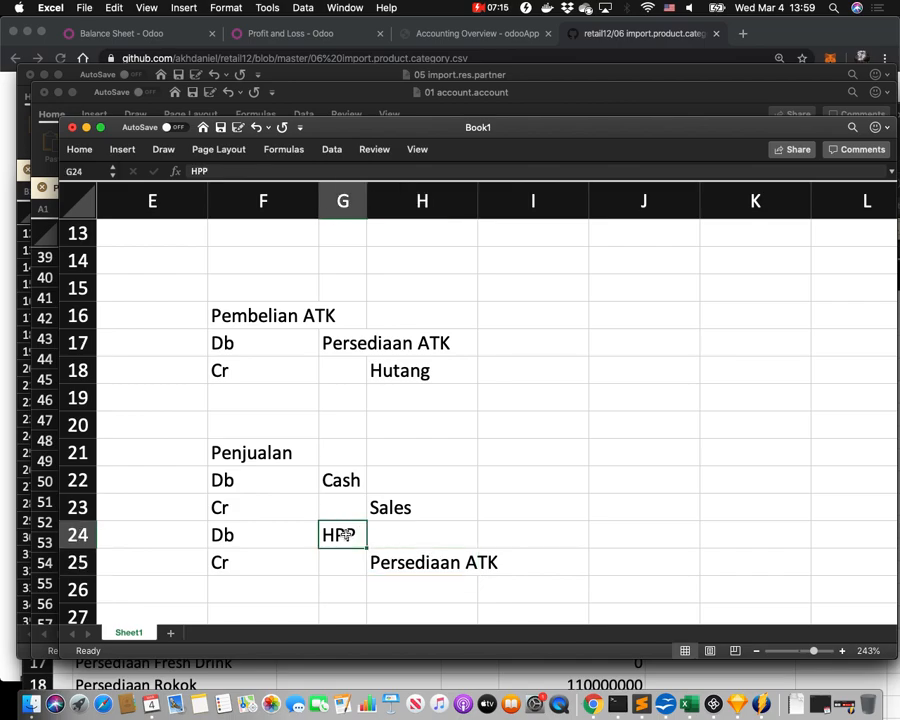
left_click(377, 563)
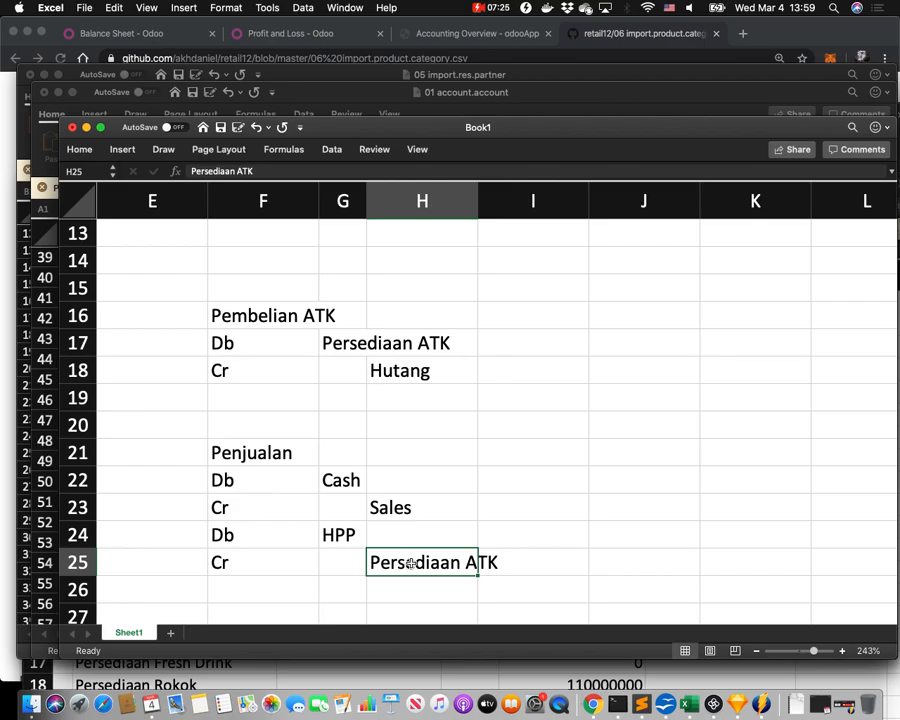
left_click(345, 537)
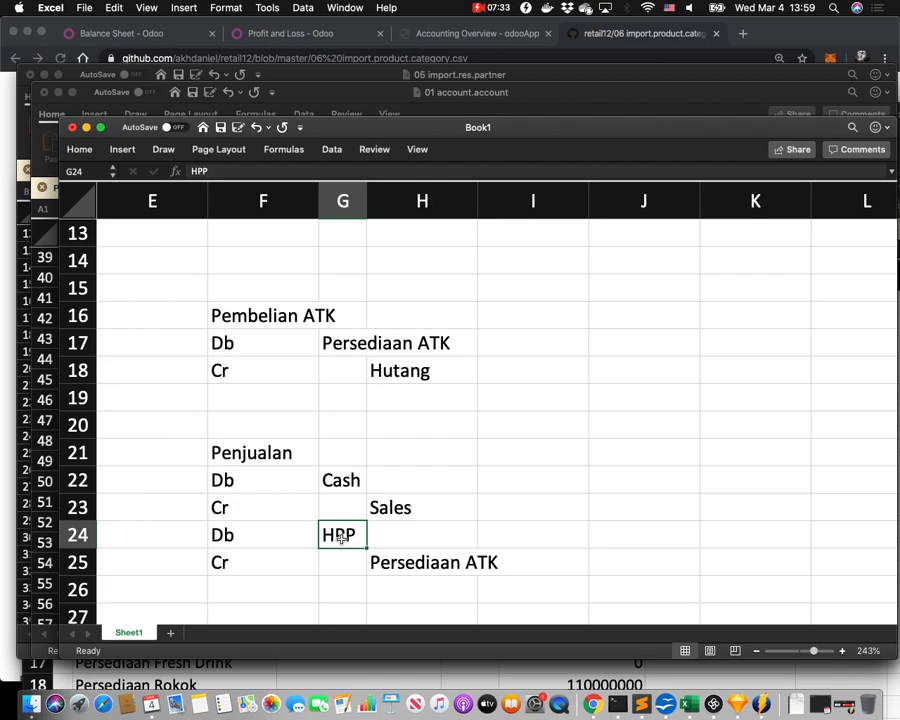
left_click(408, 563)
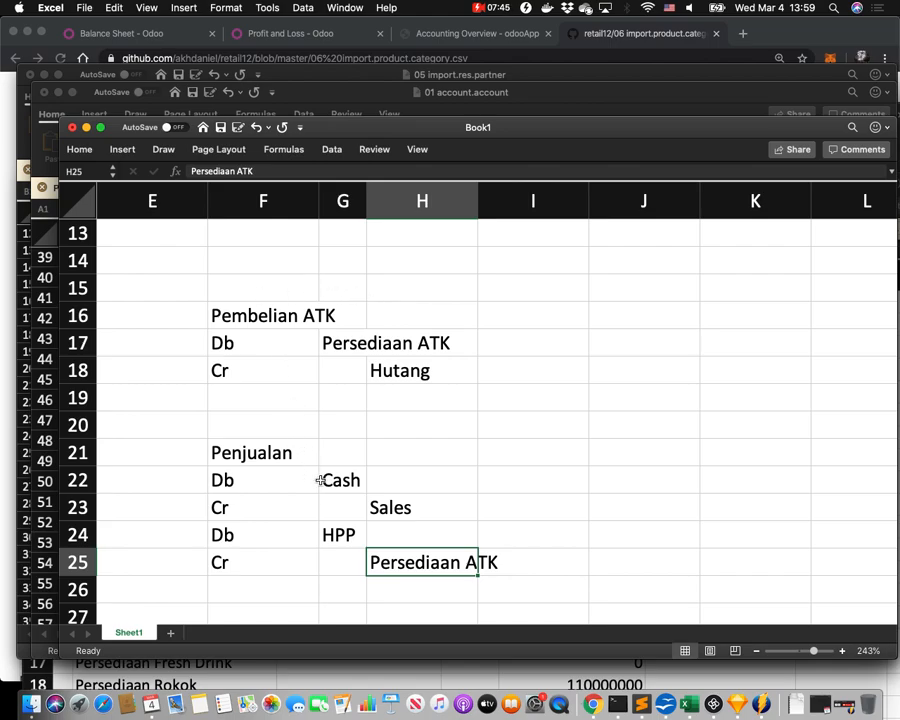
left_click(331, 530)
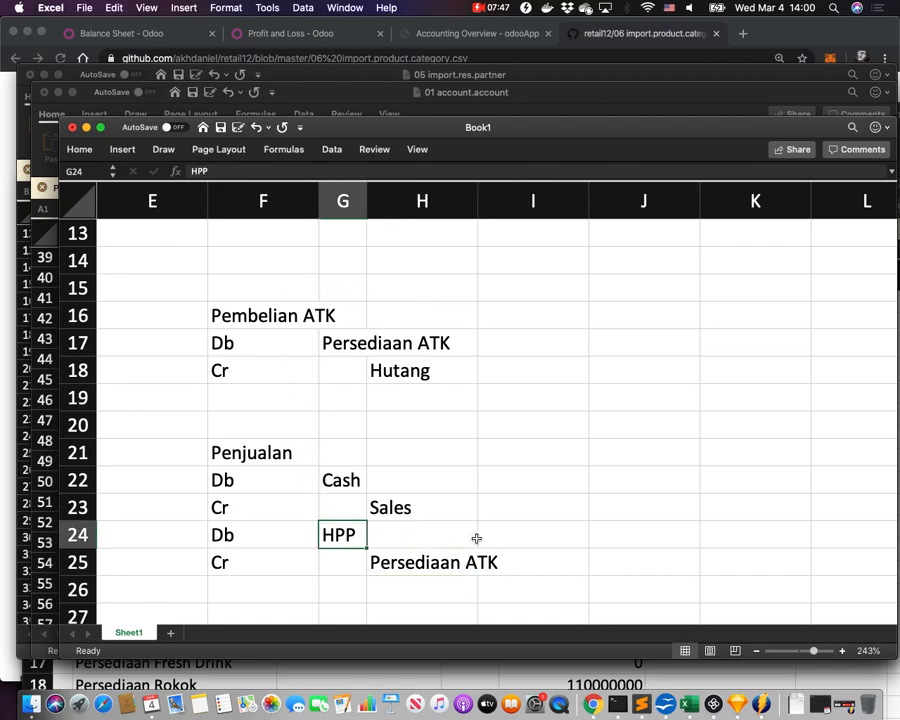
key("super+Tab")
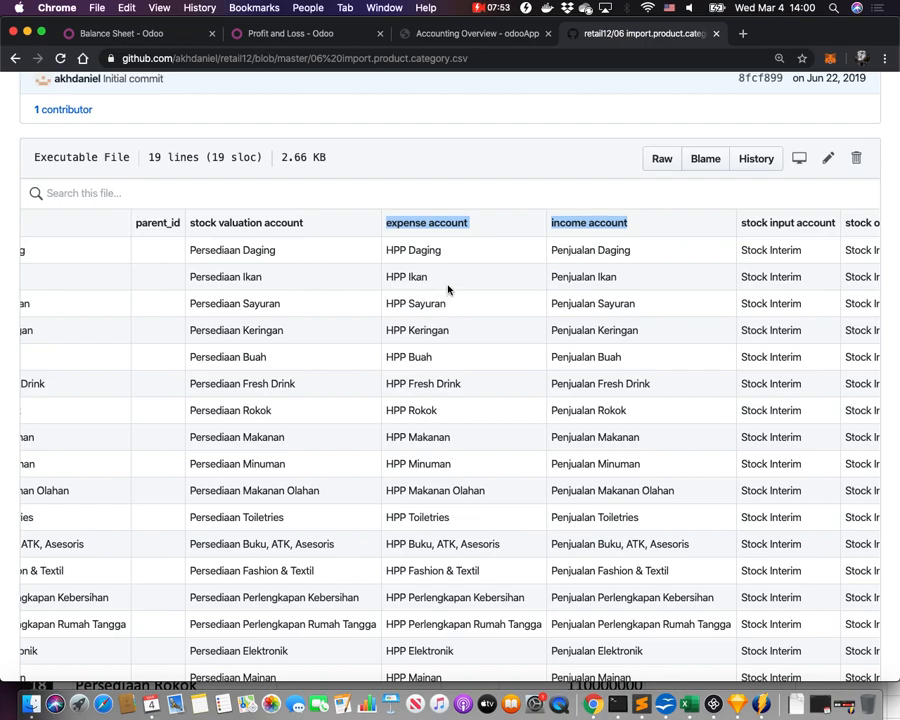
Back in Excel, review the Cash/Sales and HPP/Persediaan ATK lines of the Penjualan entry.
key("super+Tab")
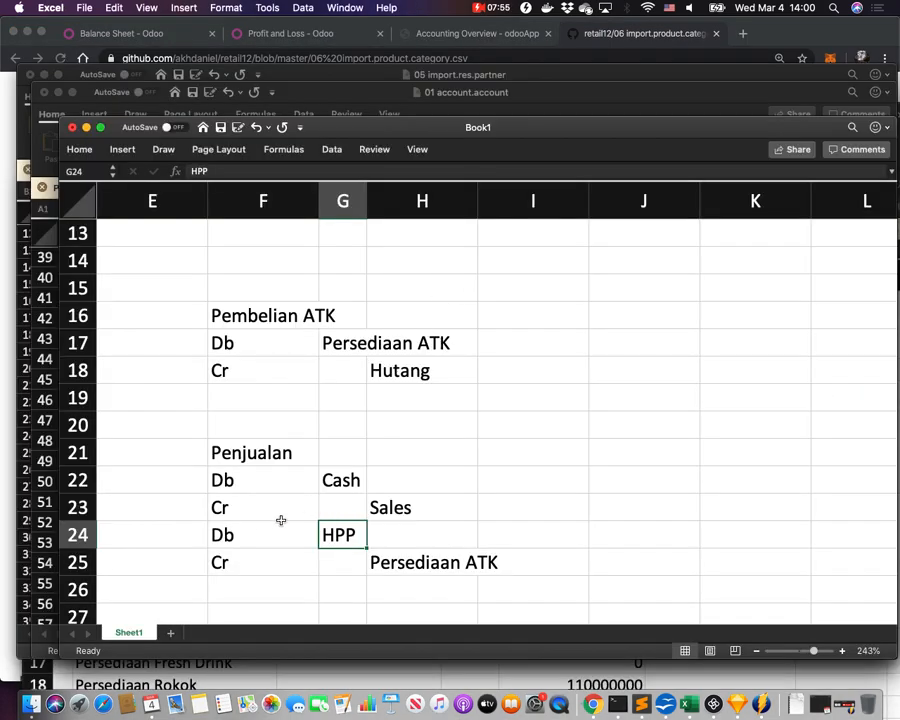
left_click_drag(301, 534, 450, 552)
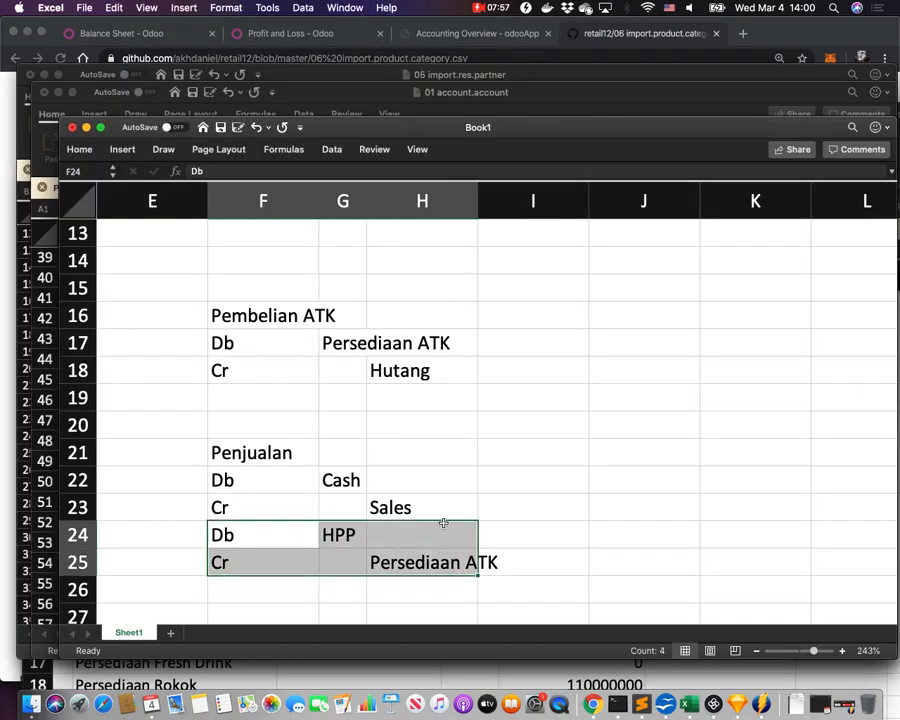
left_click_drag(235, 479, 402, 509)
left_click(340, 478)
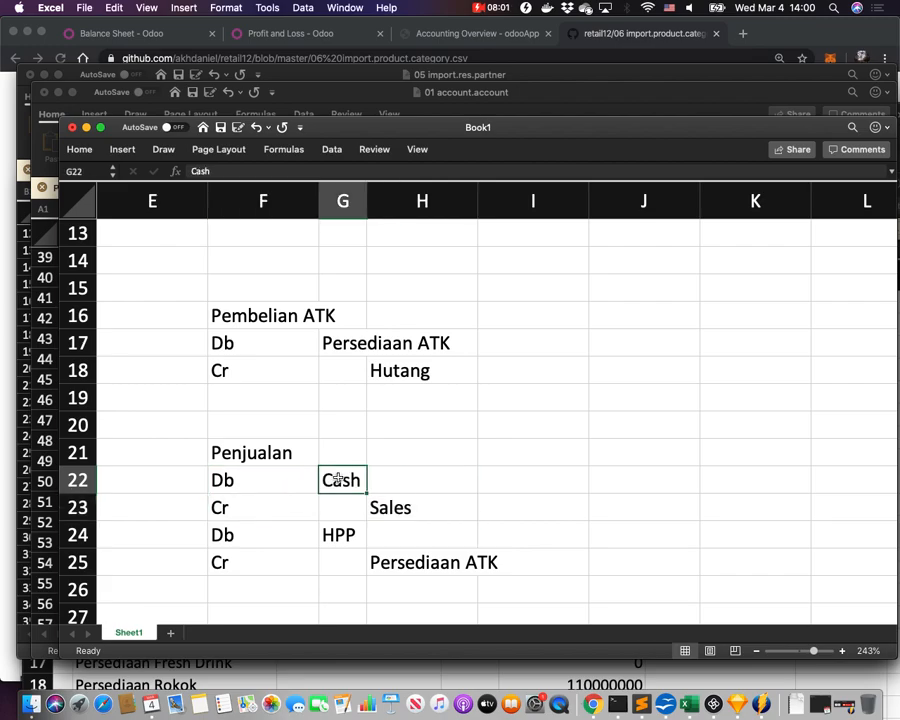
left_click(392, 507)
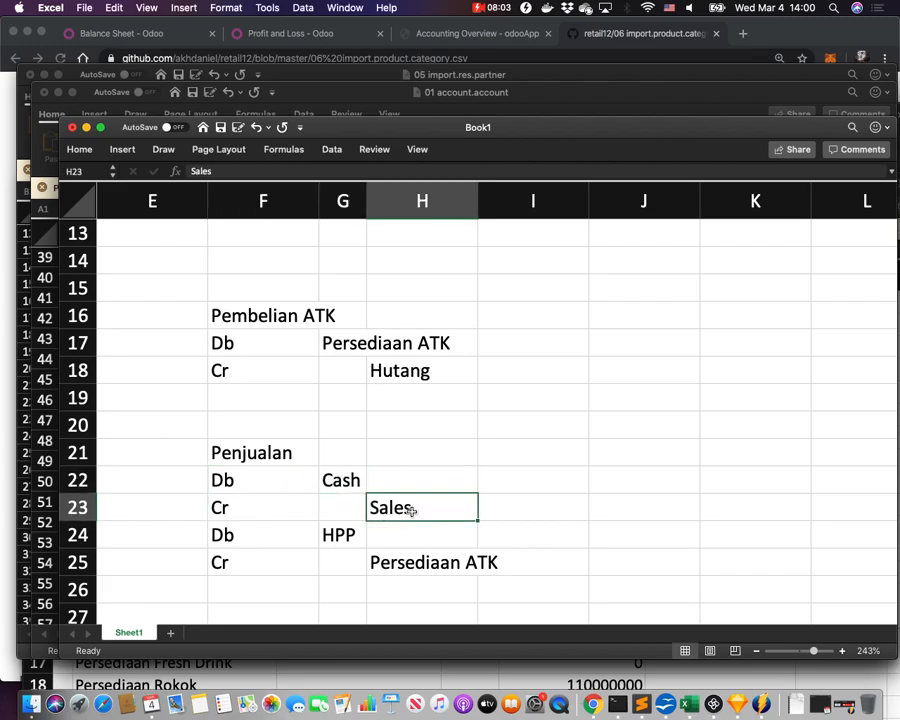
left_click_drag(312, 481, 426, 507)
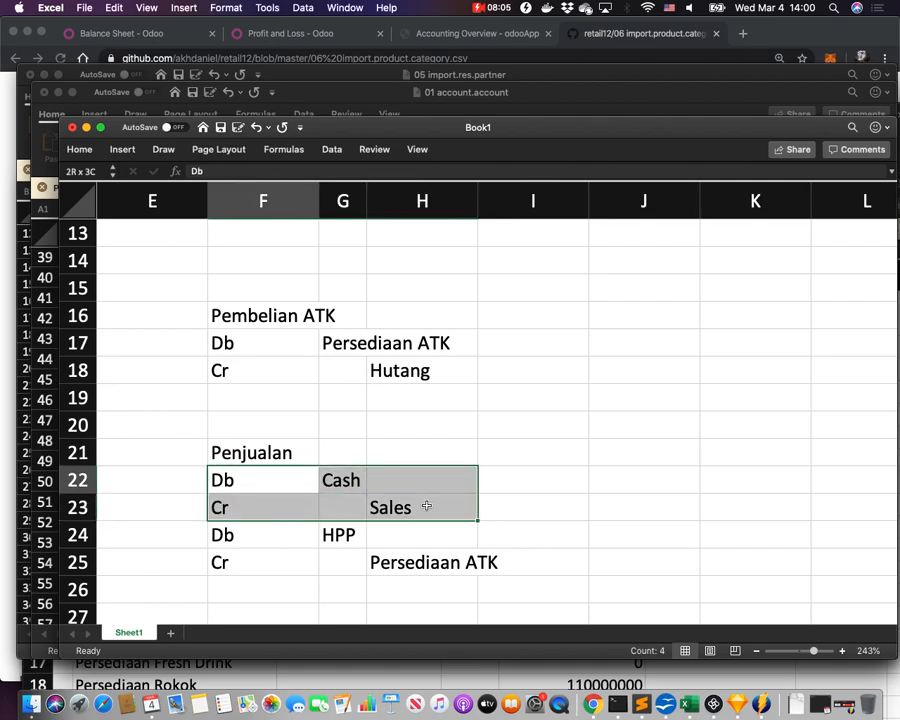
left_click(311, 541)
left_click_drag(311, 541, 433, 557)
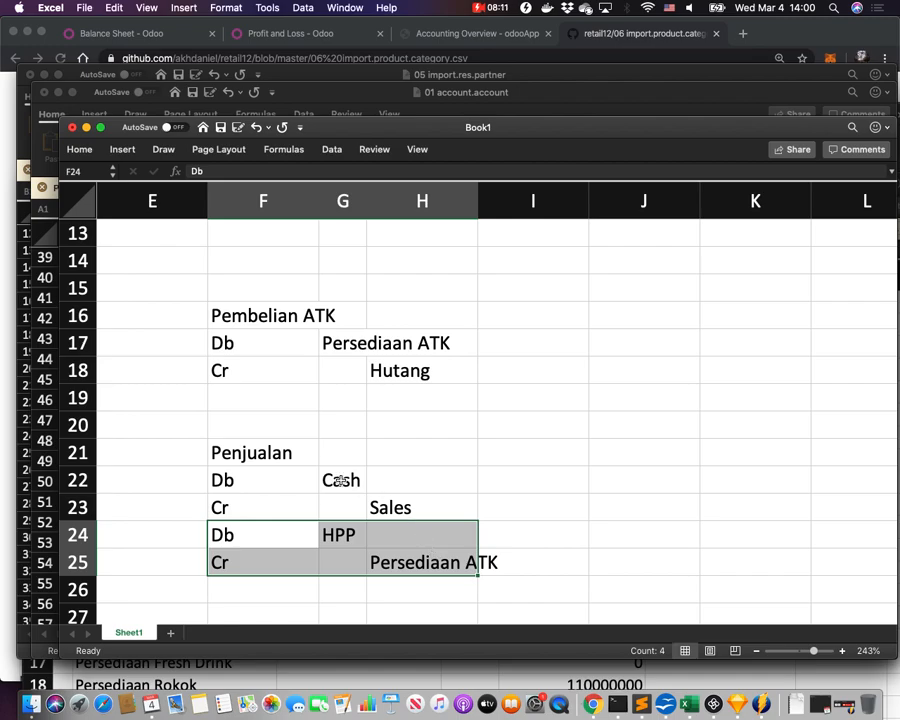
left_click_drag(285, 478, 433, 556)
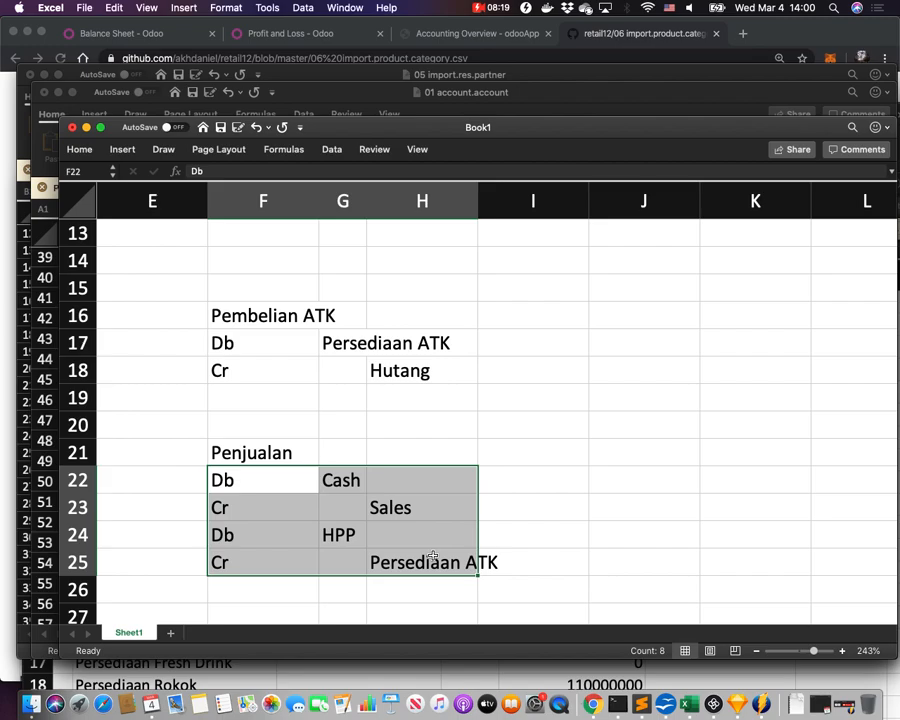
left_click(456, 486)
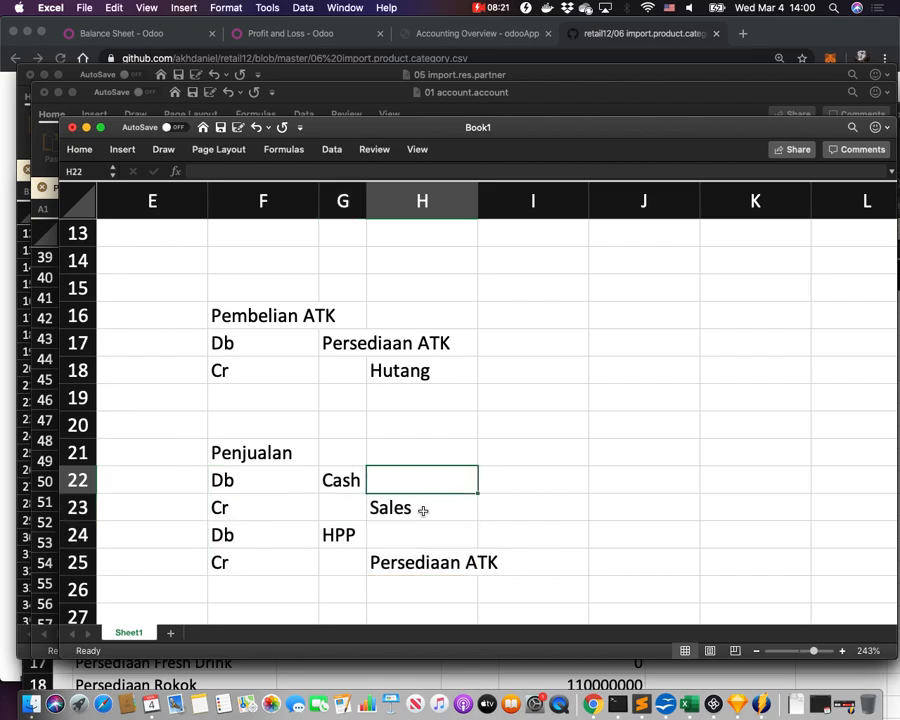
Rename the F21 heading to 'Penjualan ATK'.
double_click(295, 454)
type("ATK")
key("Return")
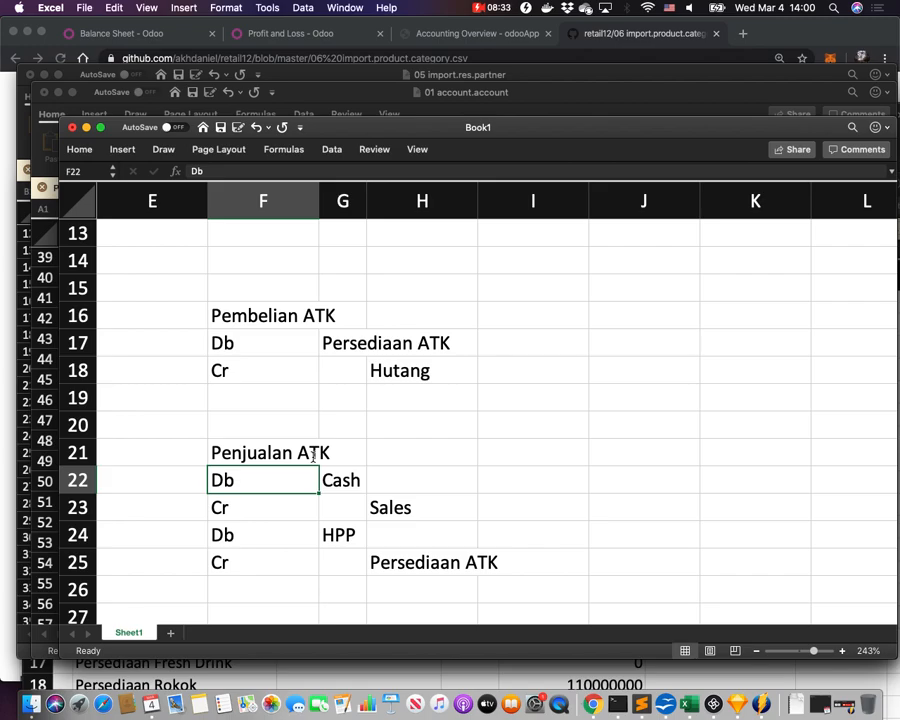
Enter 1000 as the Persediaan ATK debit and Hutang credit amounts.
left_click(557, 337)
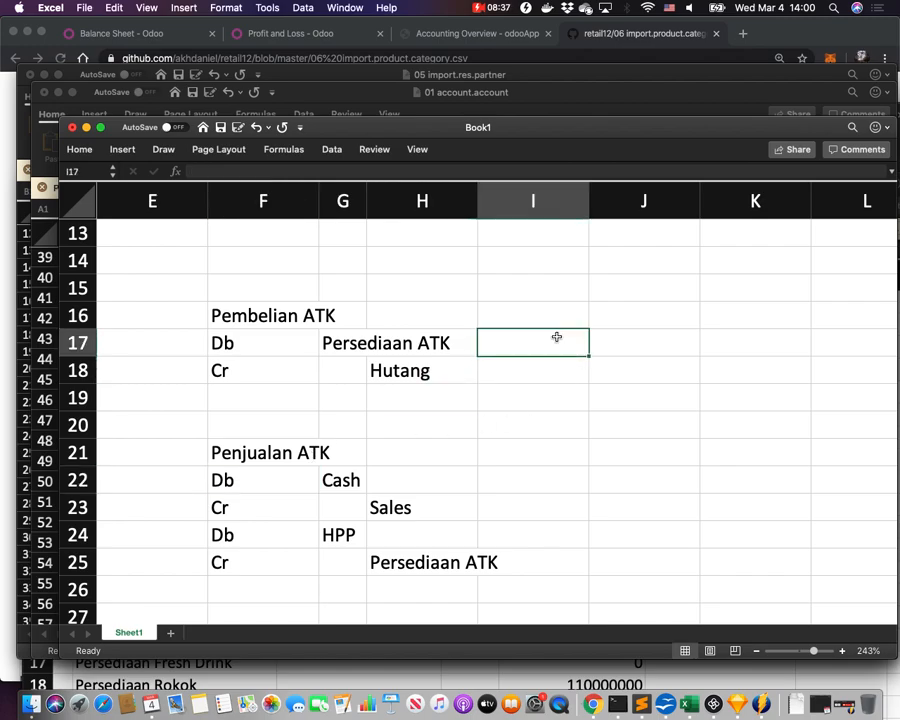
type("1000")
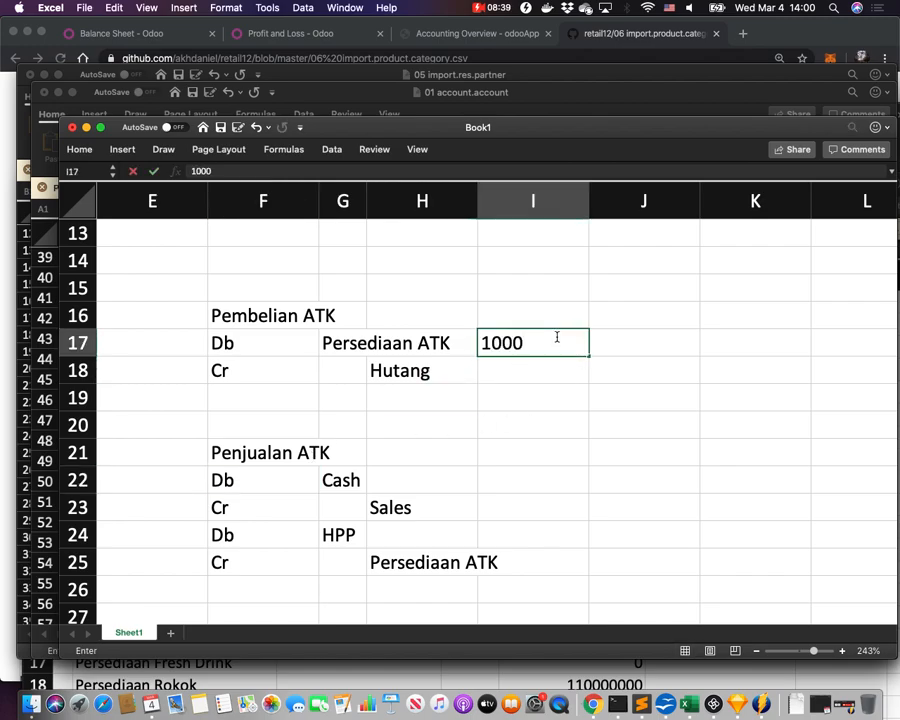
key("Tab")
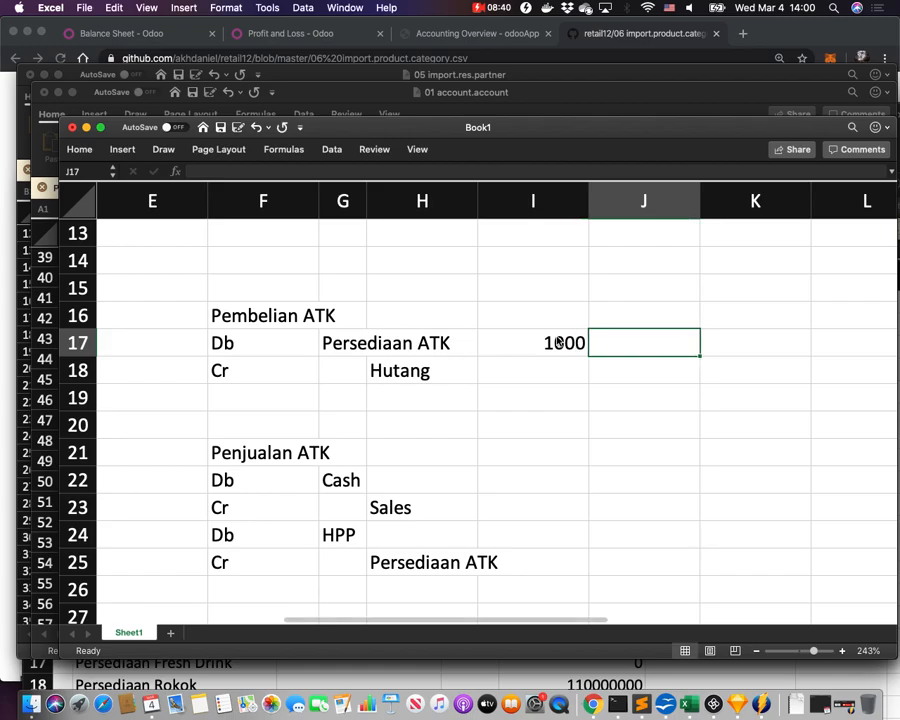
left_click(622, 371)
type("1000")
key("Return")
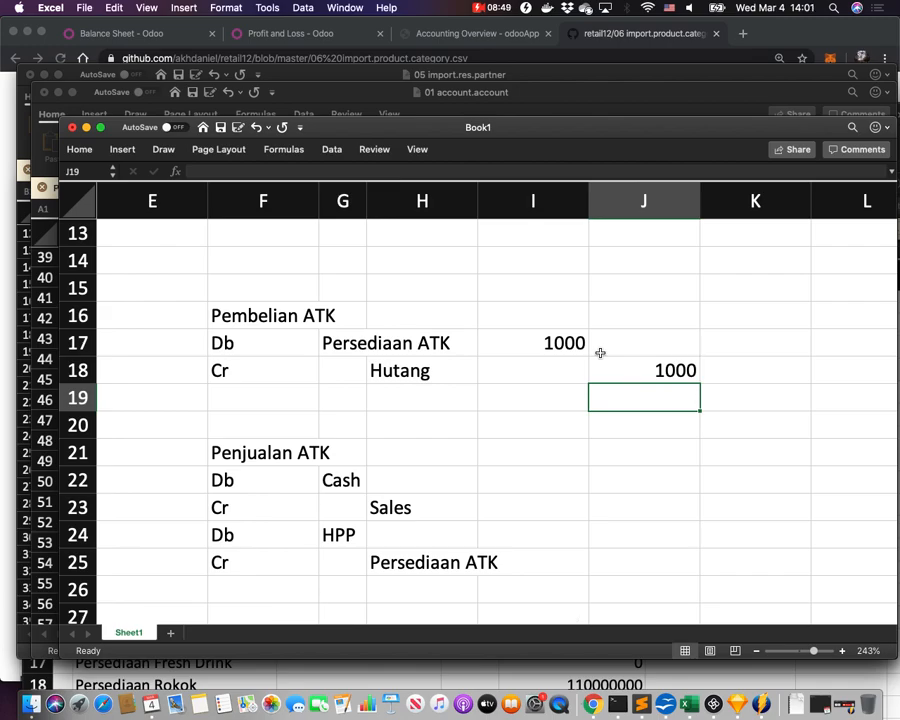
Enter 1500 for Cash/Sales and 1000 for HPP/Persediaan ATK in the Penjualan ATK entry.
left_click(529, 479)
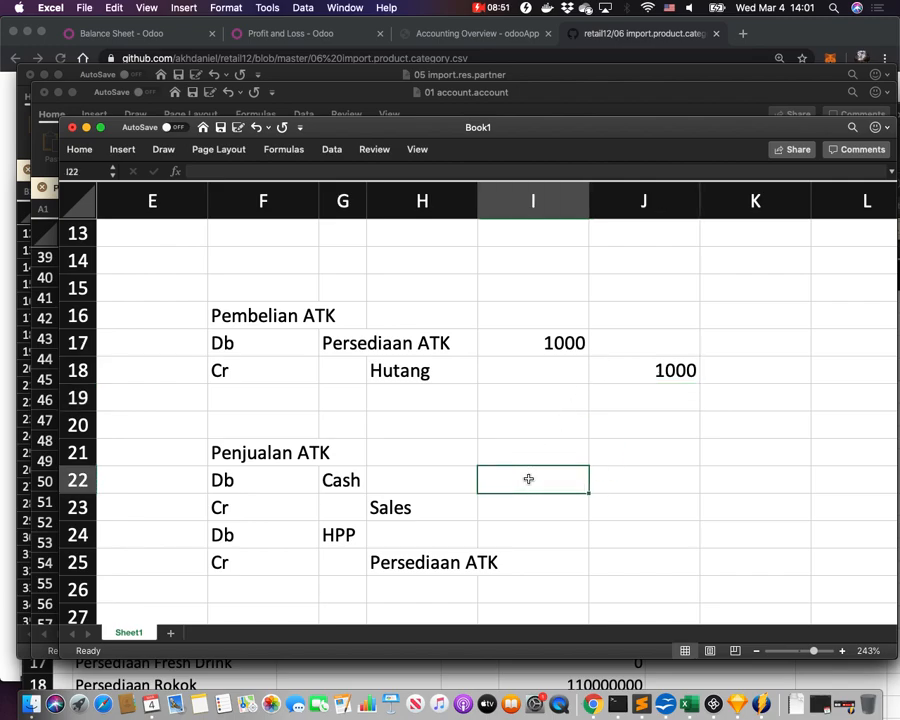
type("1500")
key("Tab")
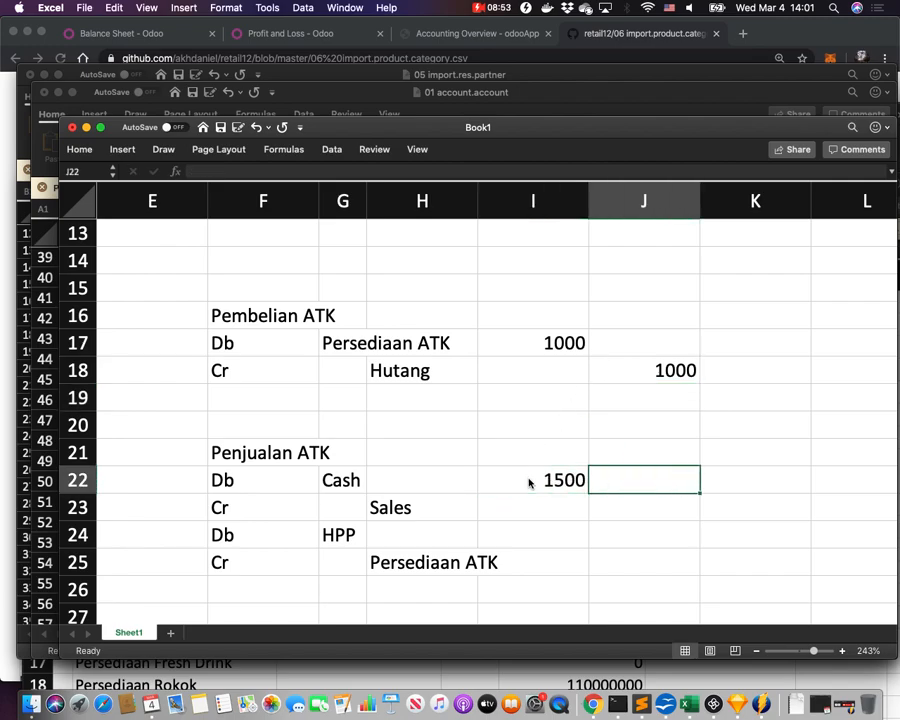
left_click(641, 506)
type("1500")
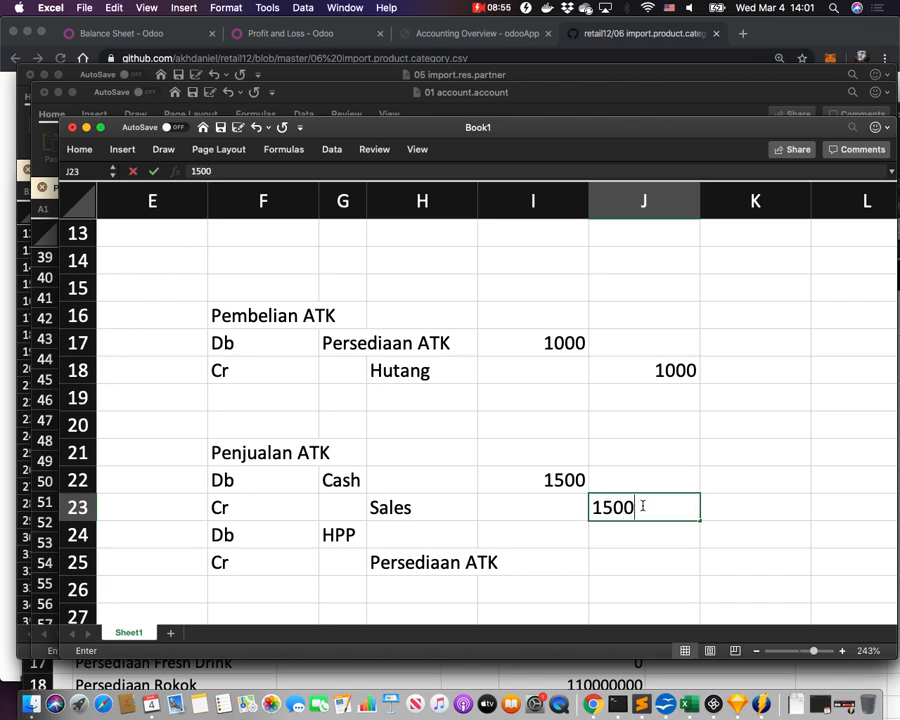
key("Return")
left_click(554, 531)
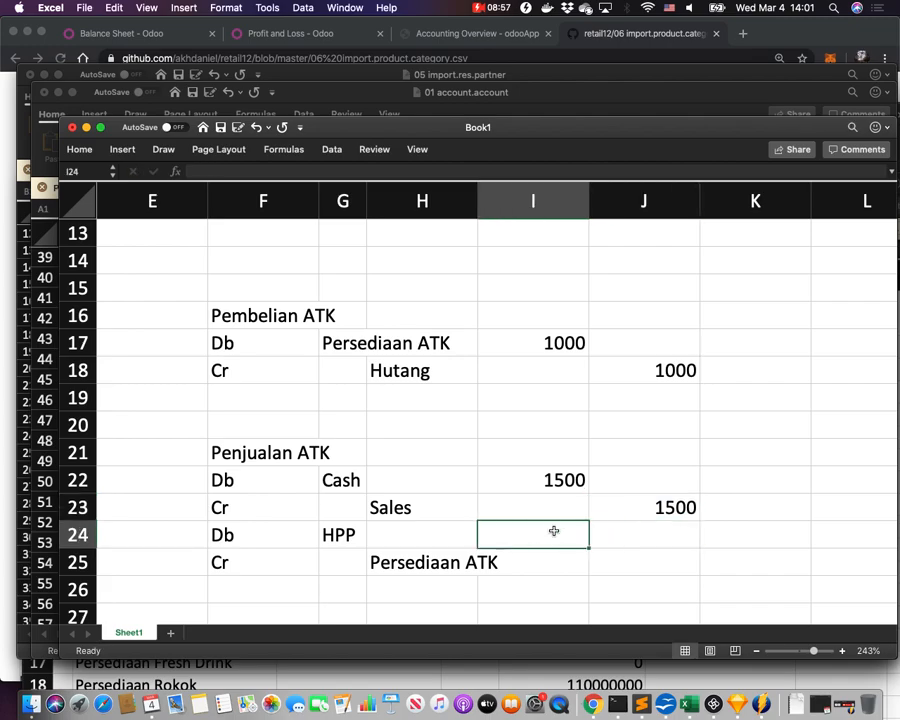
type("1000")
key("Tab")
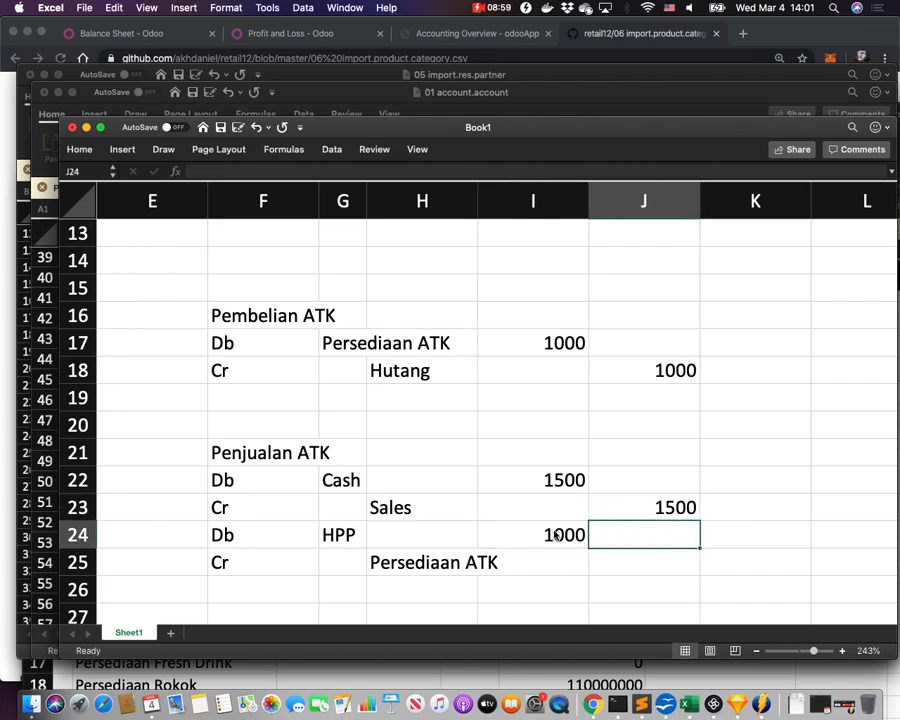
left_click(628, 561)
type("1000")
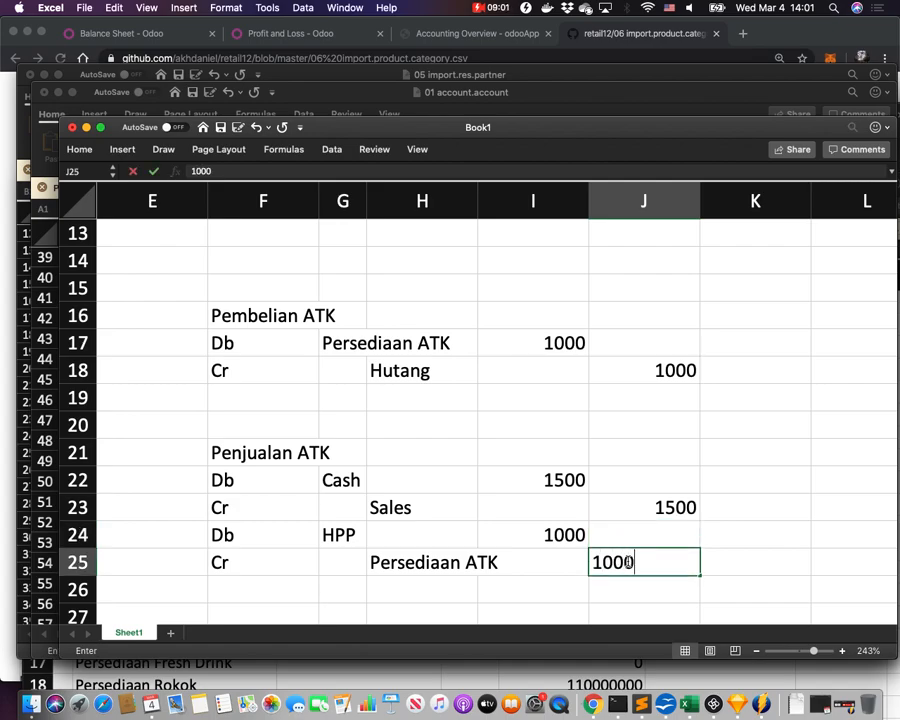
key("Return")
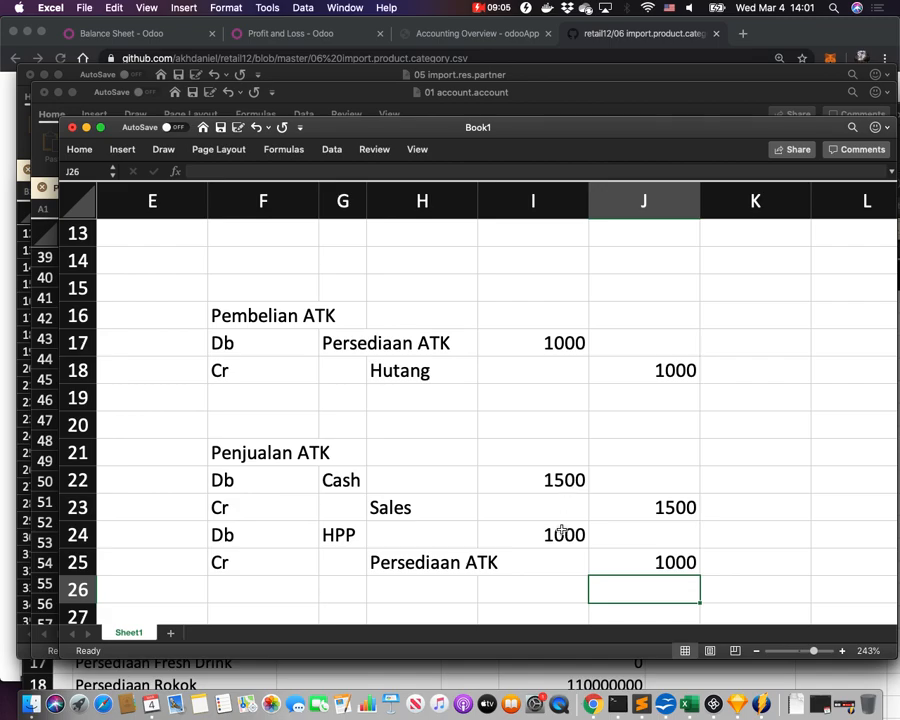
Review the Penjualan ATK sales debit totals and its Cash, Sales, HPP and Persediaan ATK lines.
left_click(546, 598)
left_click_drag(571, 480, 563, 589)
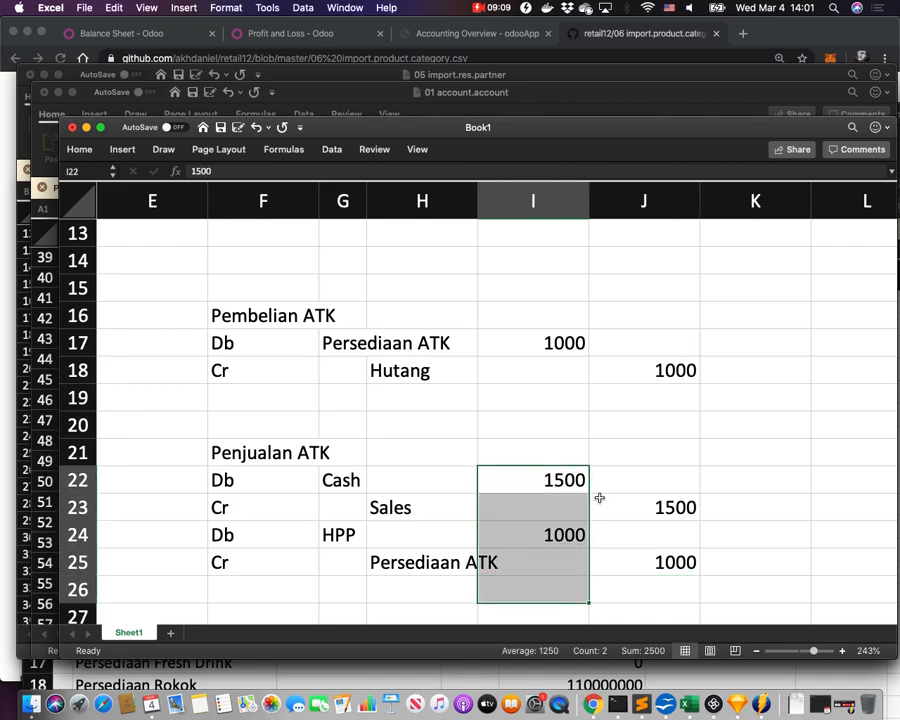
left_click(657, 505)
left_click_drag(657, 505, 566, 535)
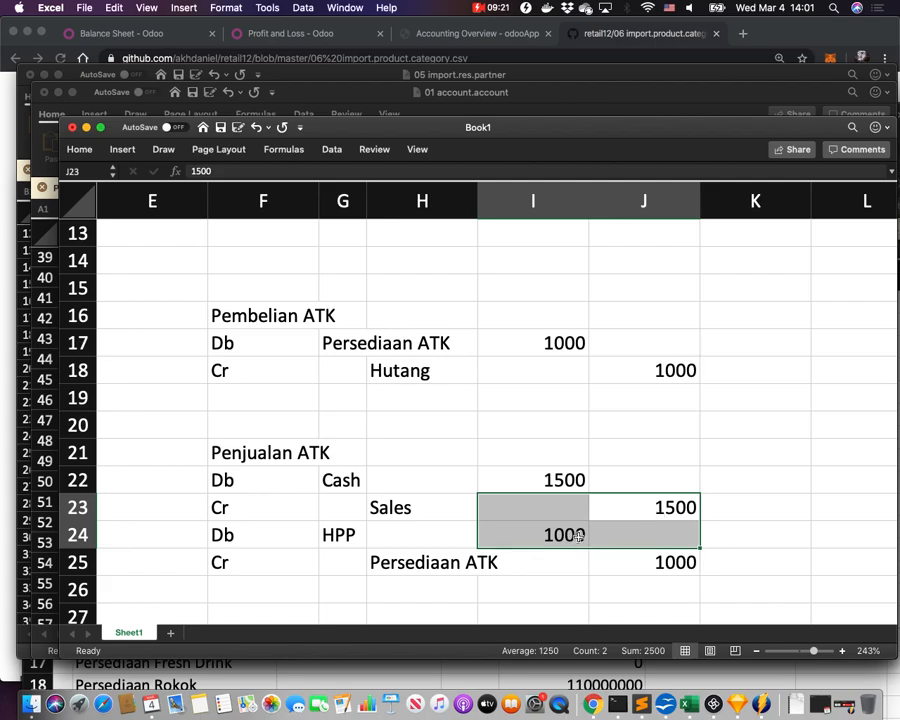
left_click(779, 453)
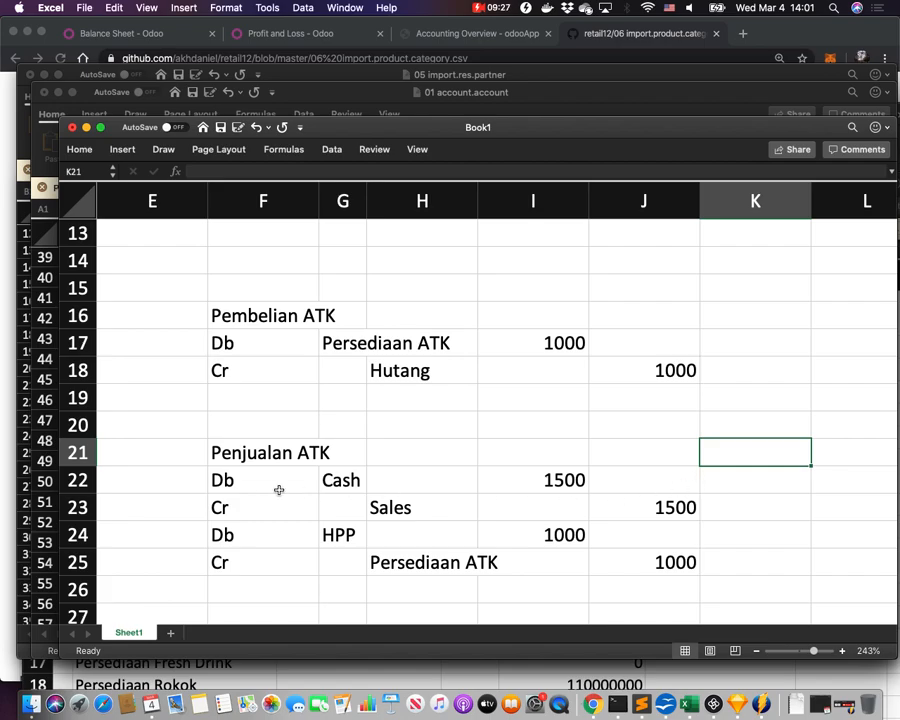
left_click_drag(242, 485, 679, 508)
left_click_drag(237, 536, 641, 567)
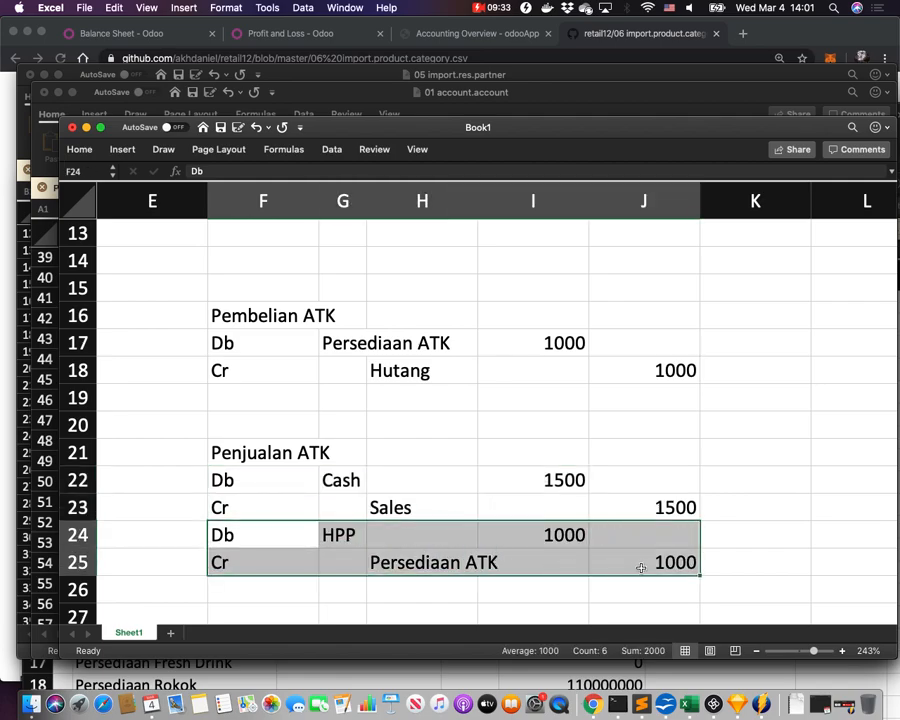
left_click(779, 488)
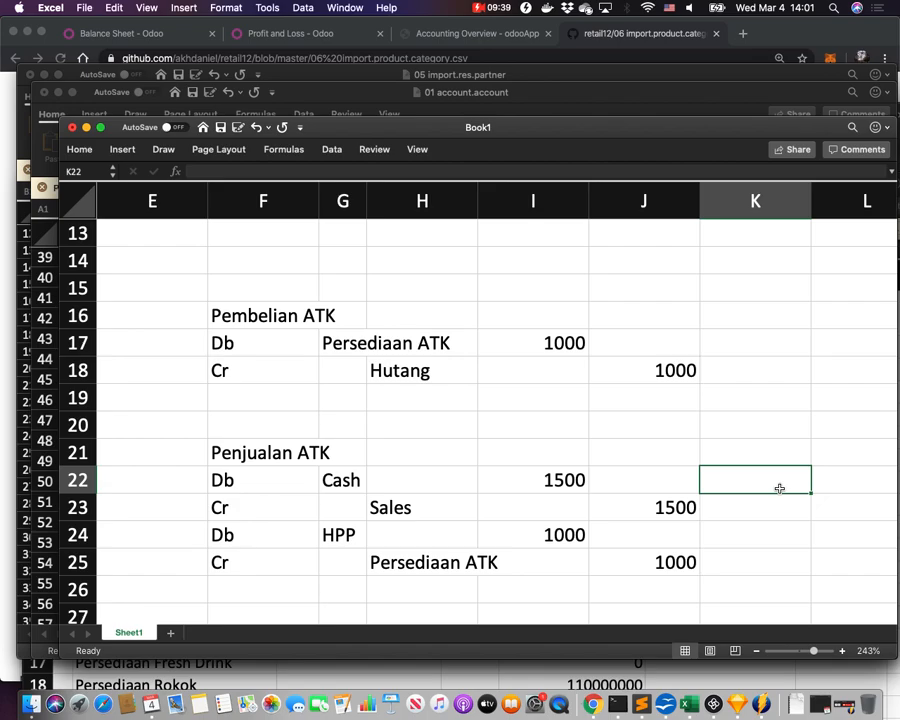
Inspect the Persediaan ATK credit cell and the empty rows nearby, then bring the beginning-balance workbook forward.
left_click(452, 578)
left_click(437, 564)
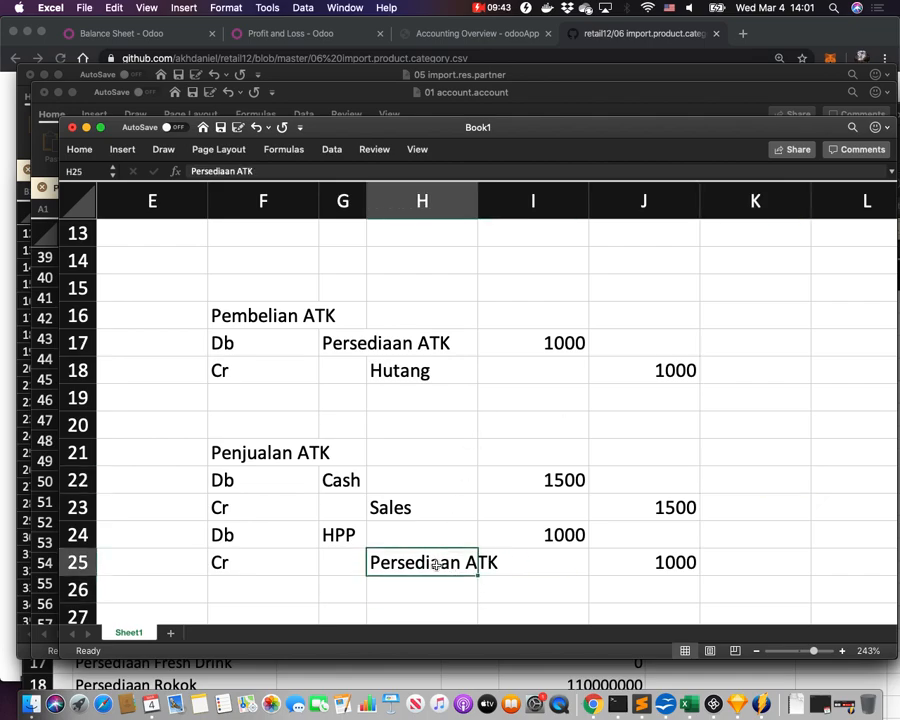
left_click_drag(437, 564, 431, 608)
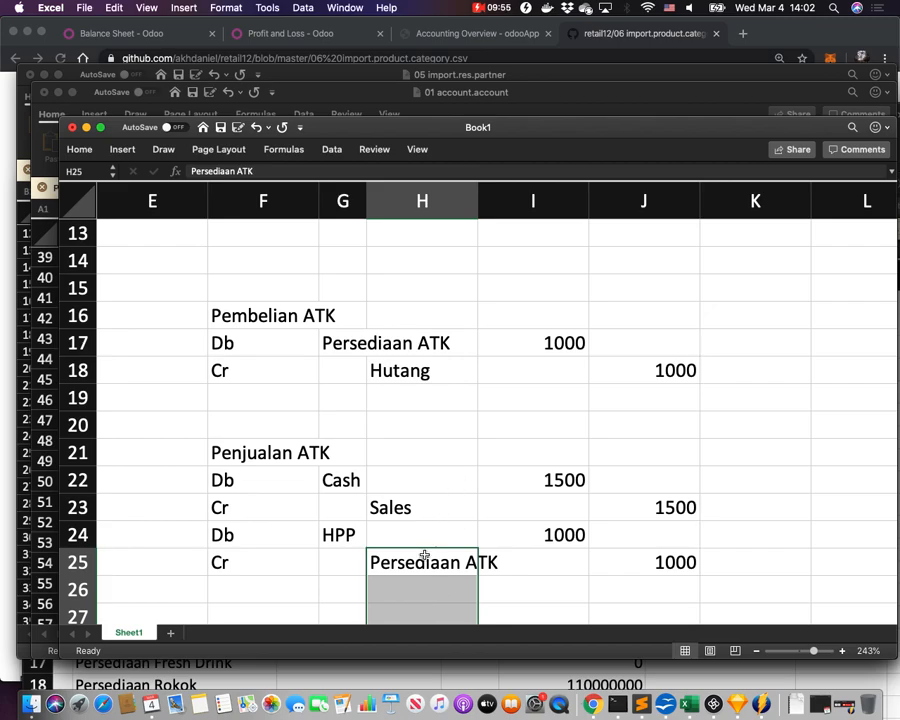
left_click(434, 560)
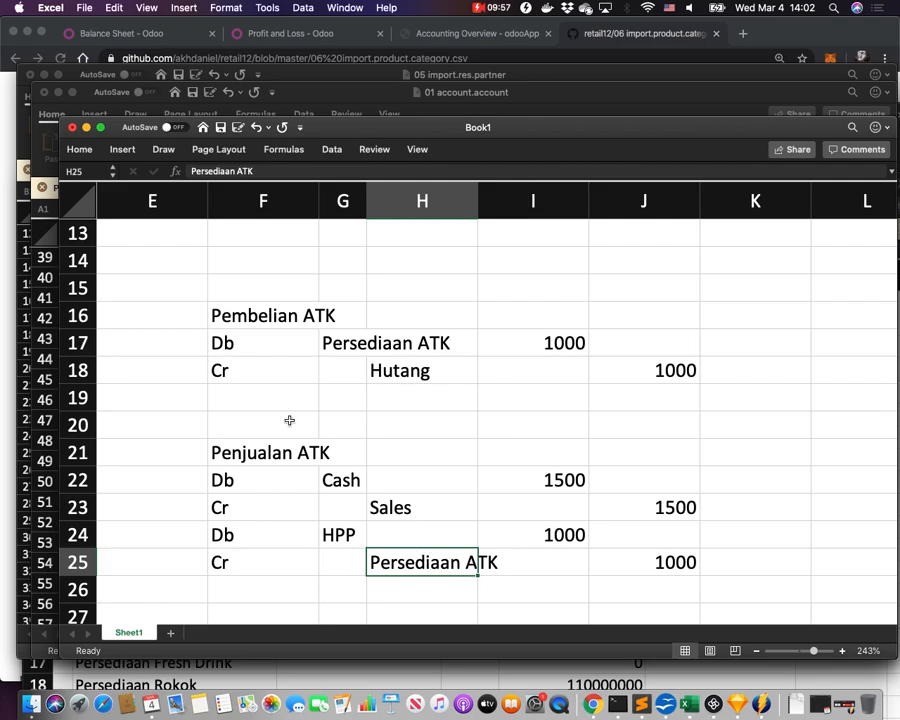
left_click_drag(248, 403, 278, 411)
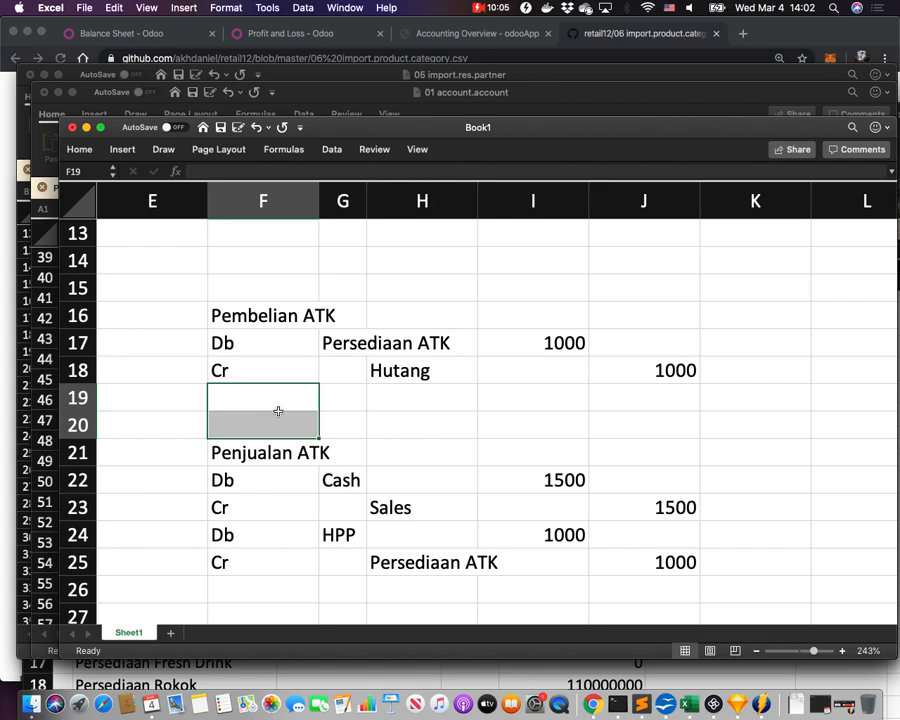
left_click(434, 570)
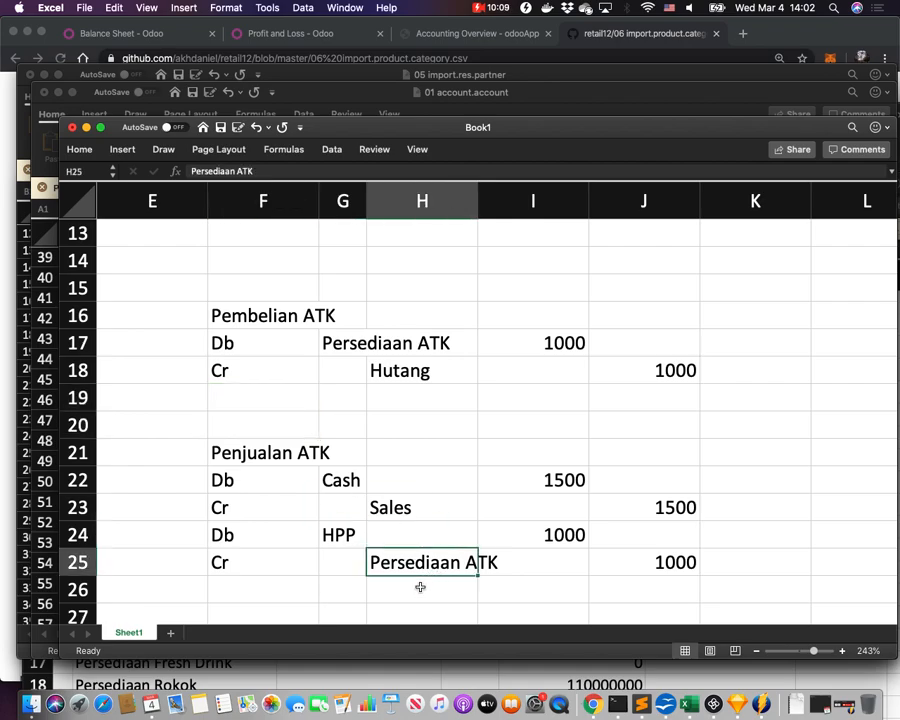
left_click_drag(434, 562, 437, 590)
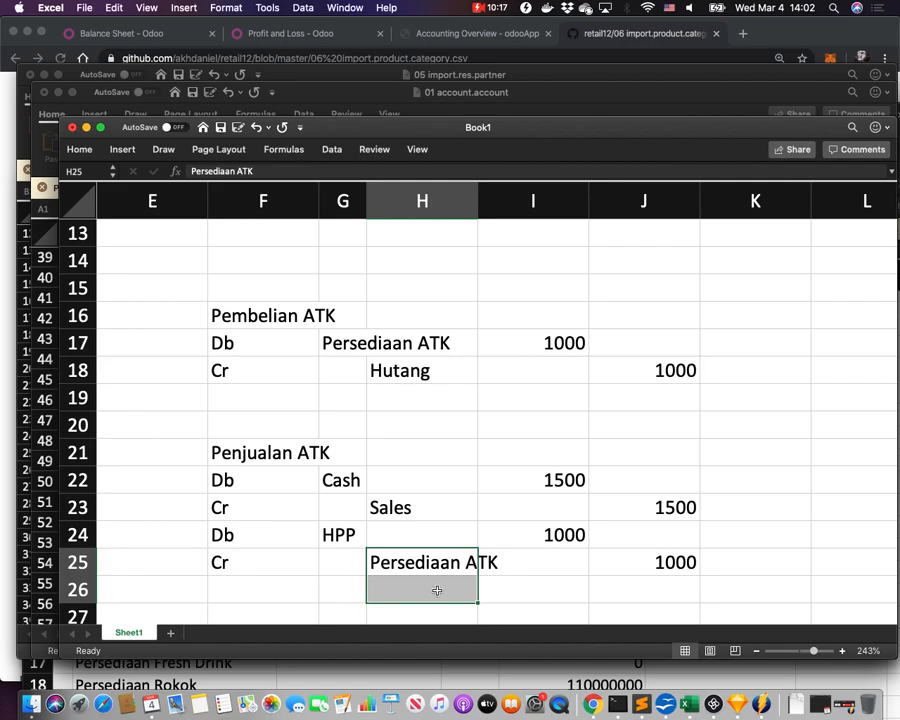
left_click(409, 676)
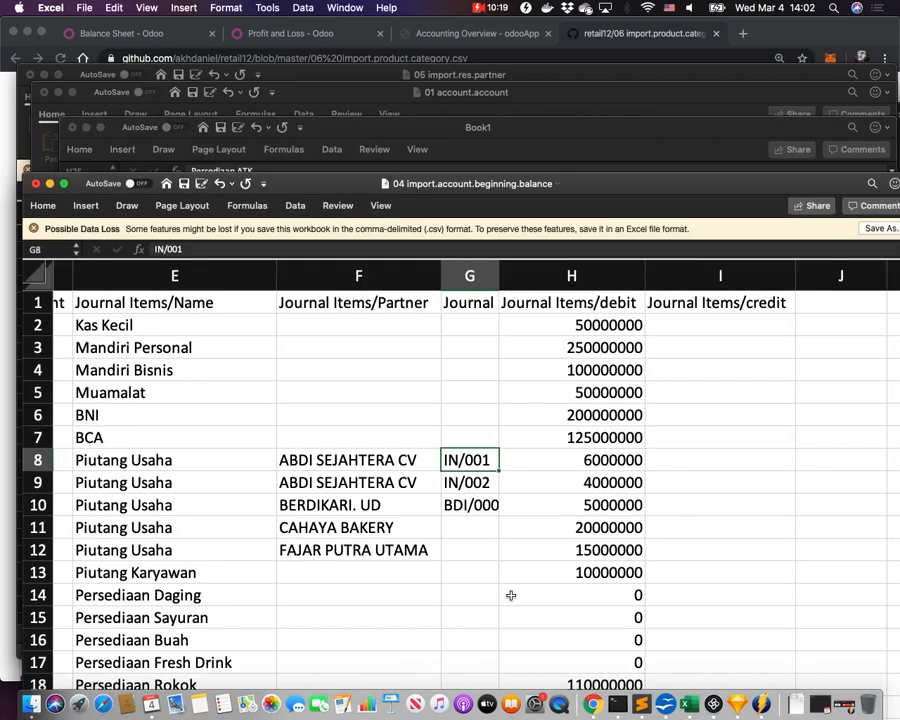
key("super+Tab")
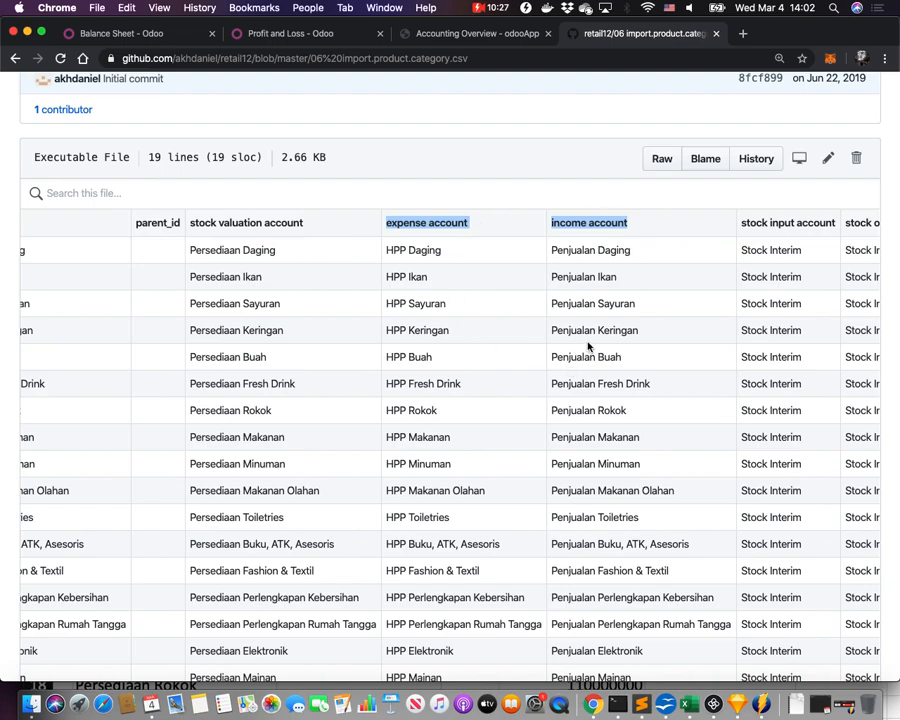
triple_click(261, 224)
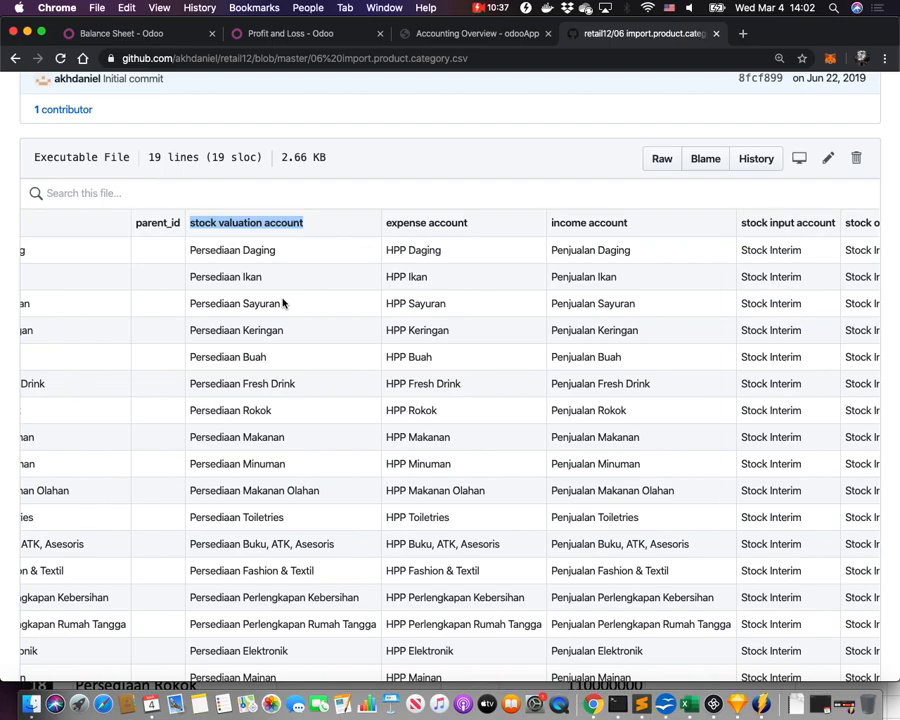
scroll(283, 303, "right", 3)
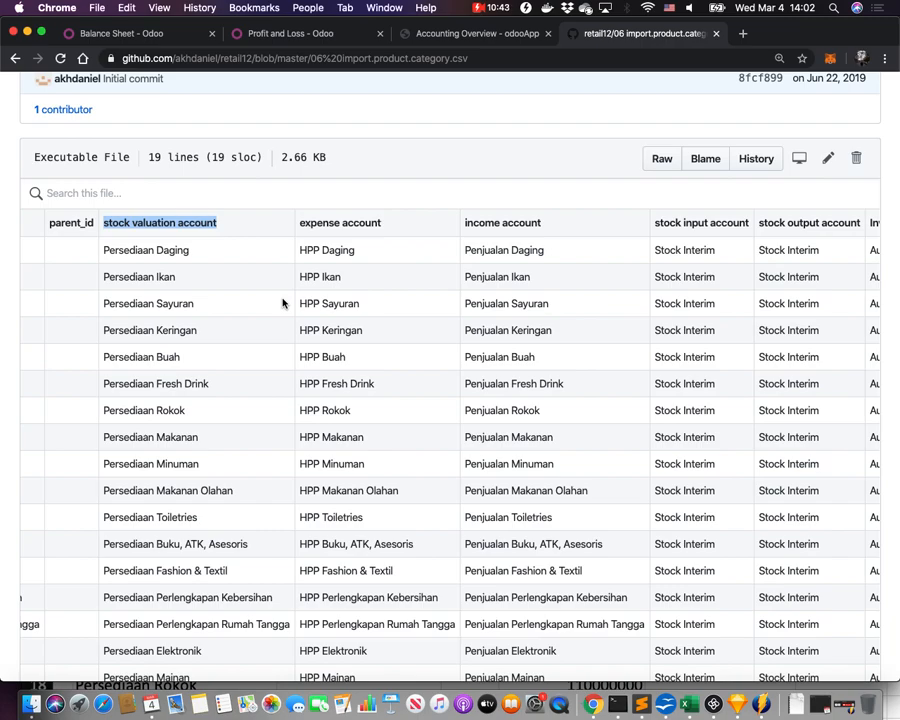
scroll(283, 303, "right", 5)
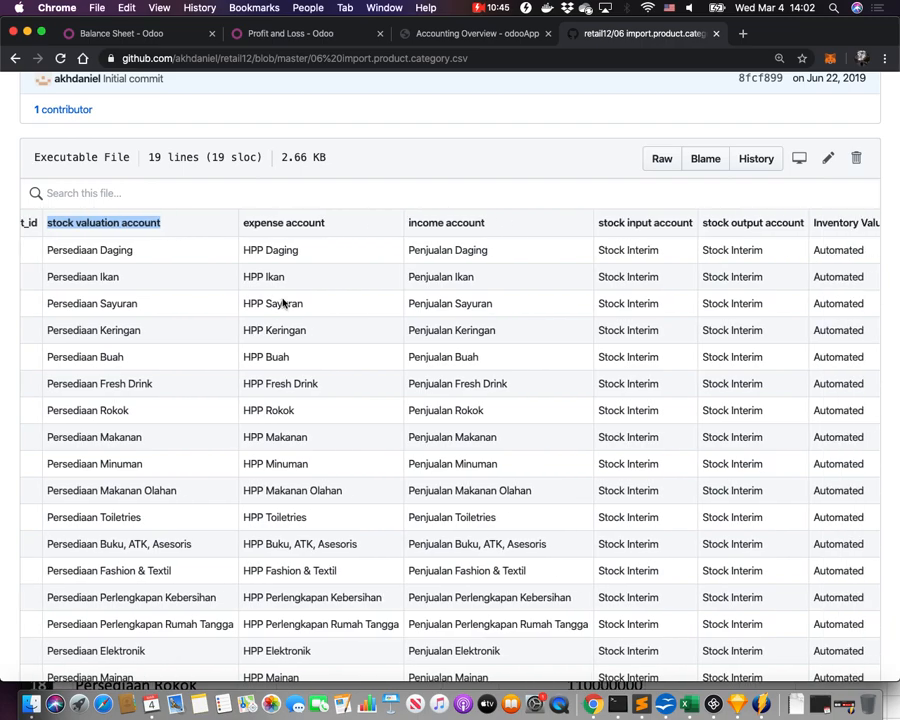
left_click_drag(520, 224, 731, 222)
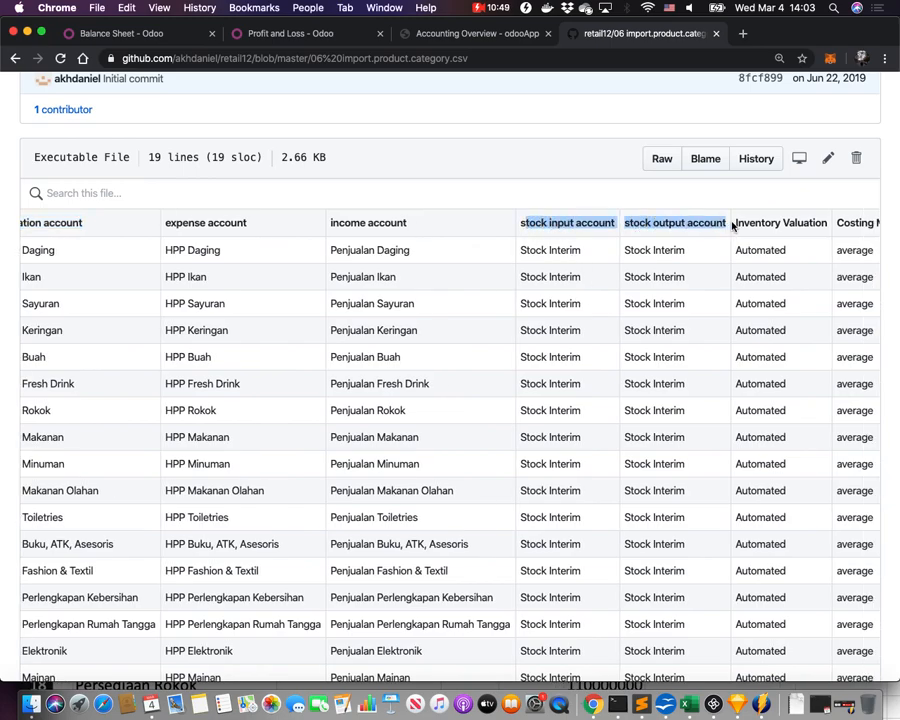
scroll(669, 396, "right", 2)
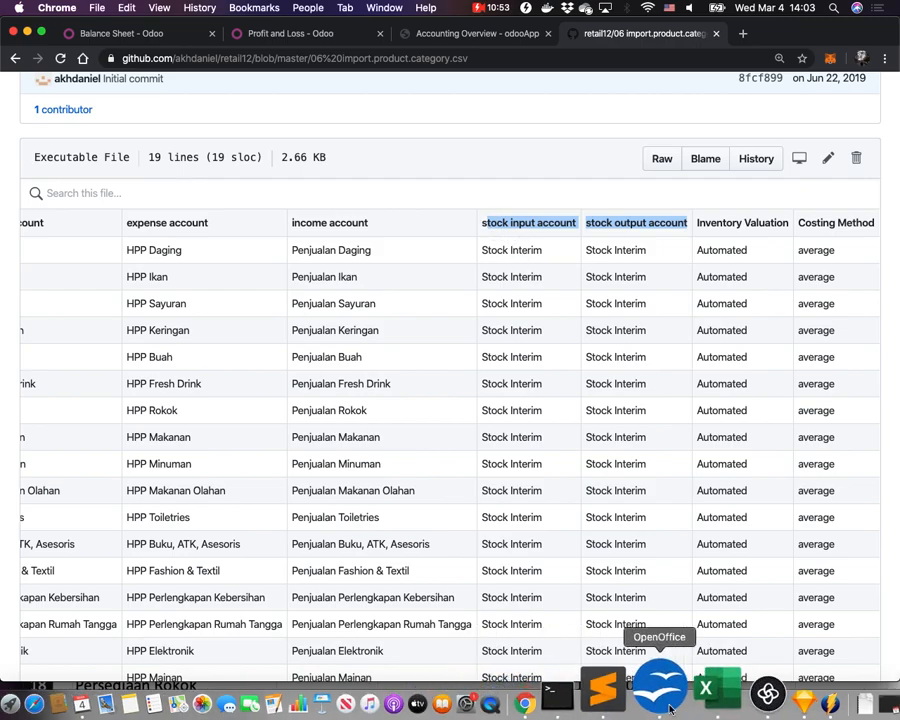
left_click(686, 698)
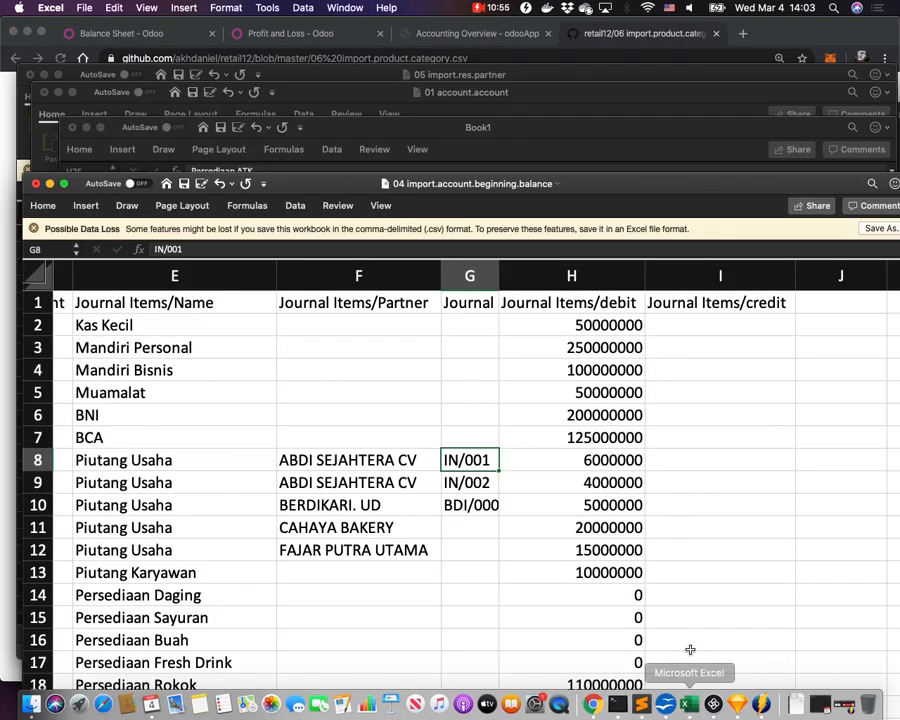
Switch to Book1 and insert four blank rows (20–23) above the Penjualan ATK entry.
left_click(354, 9)
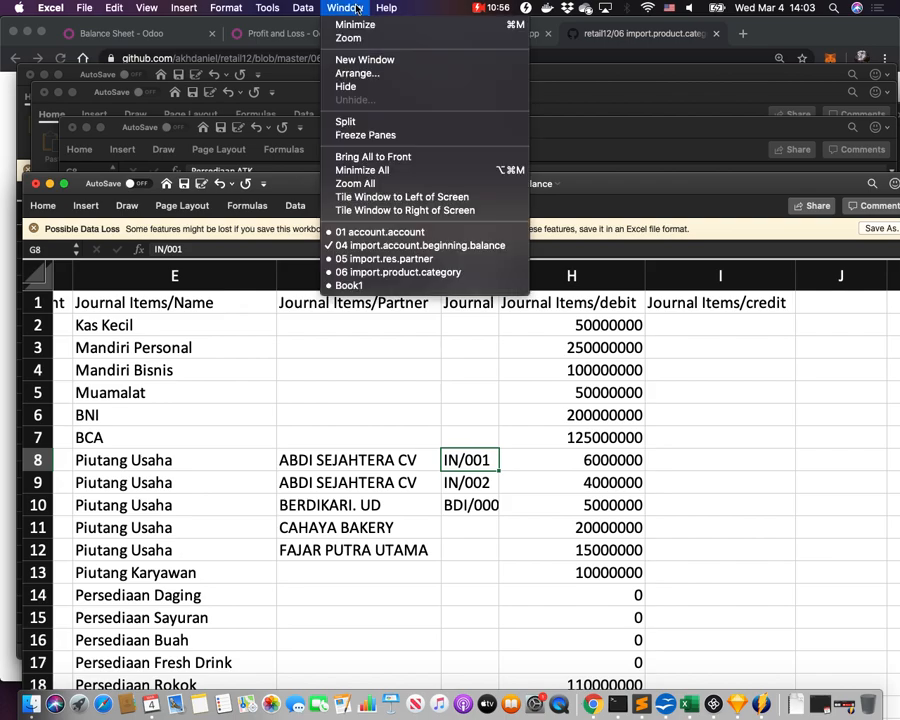
left_click(390, 285)
left_click(461, 459)
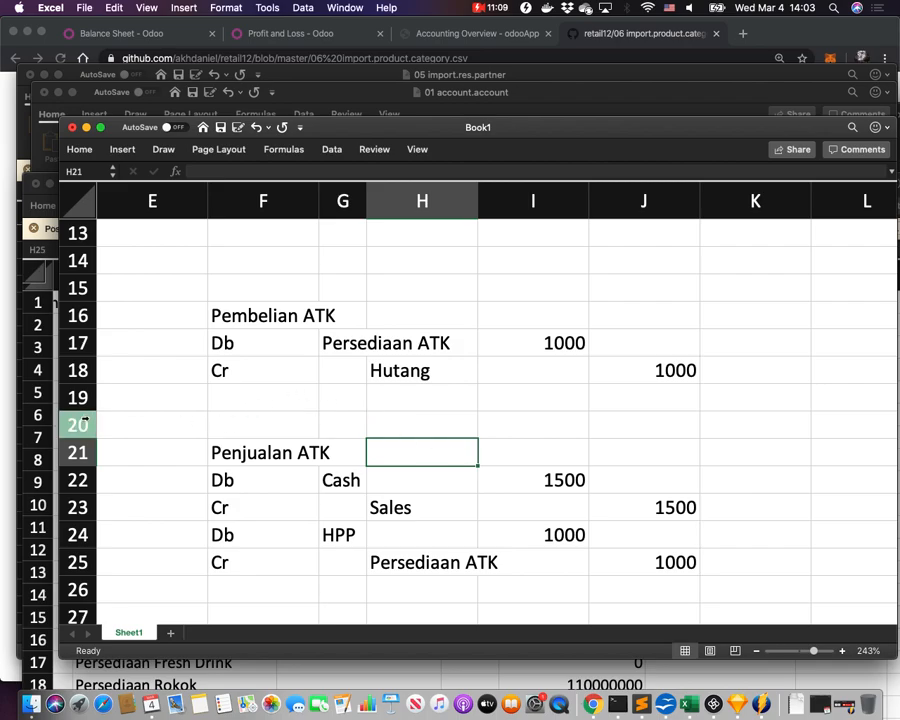
left_click(78, 425)
left_click_drag(85, 438, 82, 512)
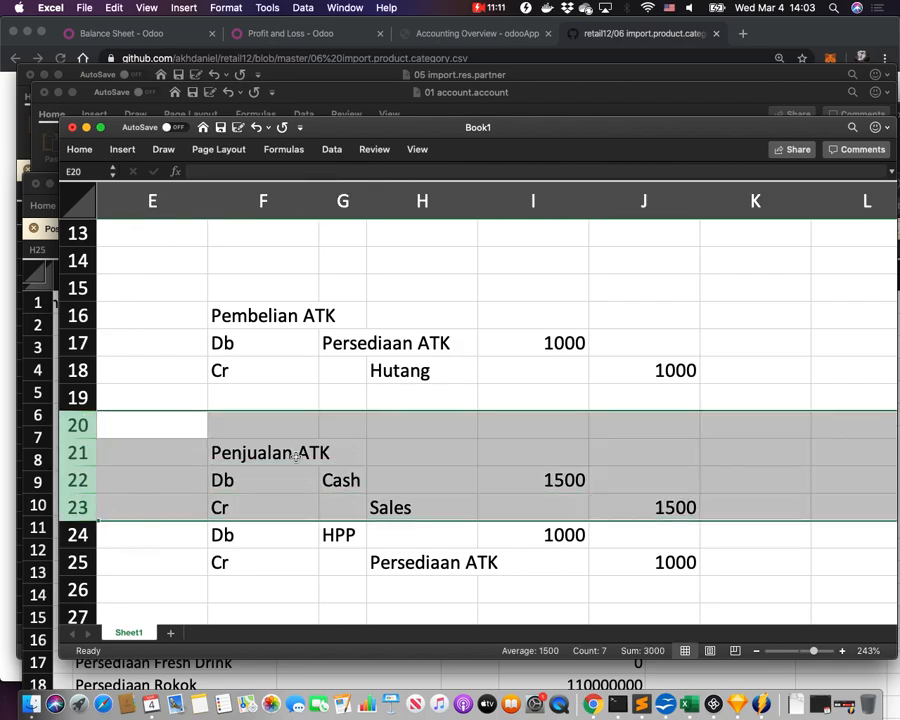
right_click(296, 456)
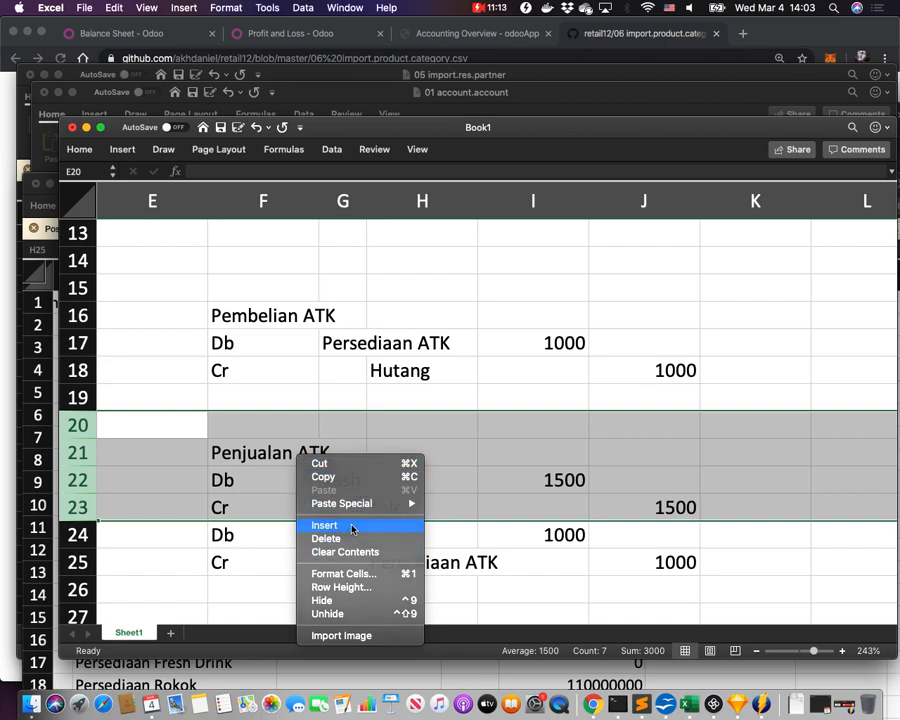
left_click(325, 525)
Begin editing the Pembelian ATK heading in cell F16.
left_click(420, 375)
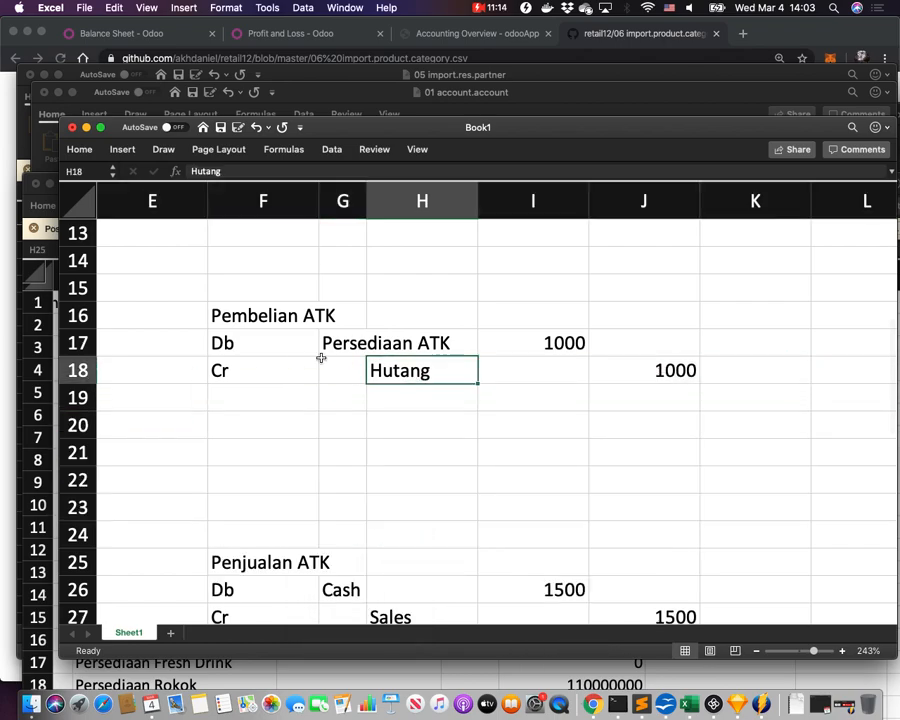
left_click(241, 318)
double_click(241, 318)
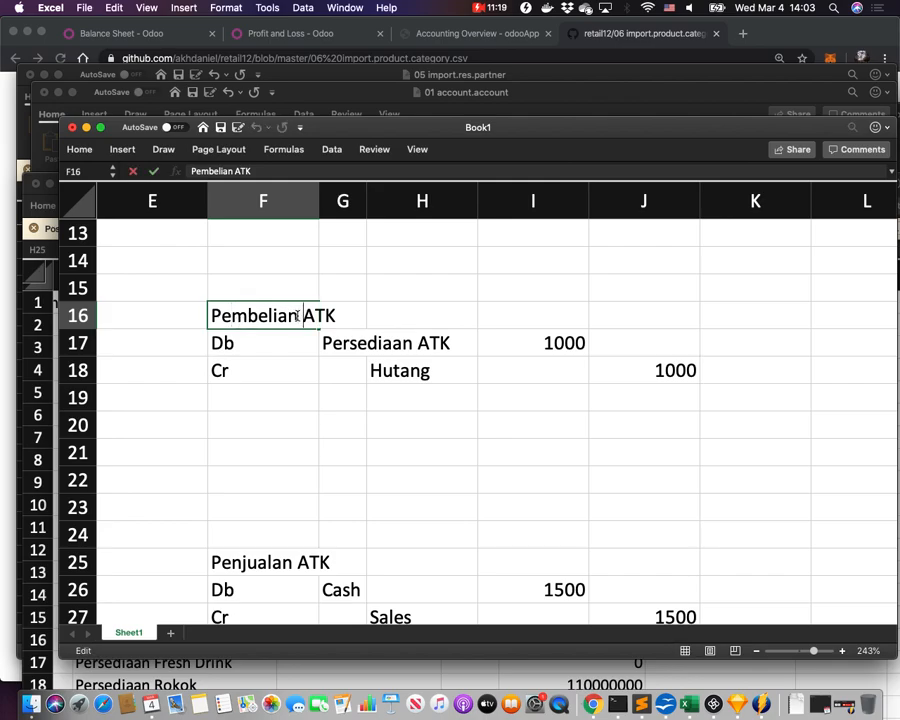
Append ': penerimaan barang' to the Pembelian ATK heading.
type(": peneri")
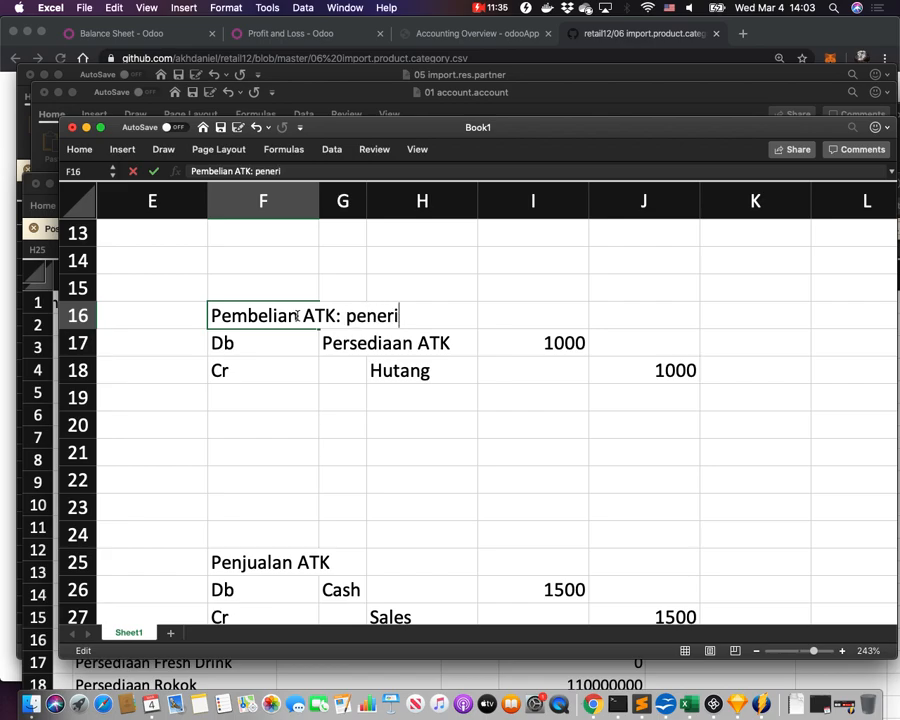
type("maan barang")
key("Return")
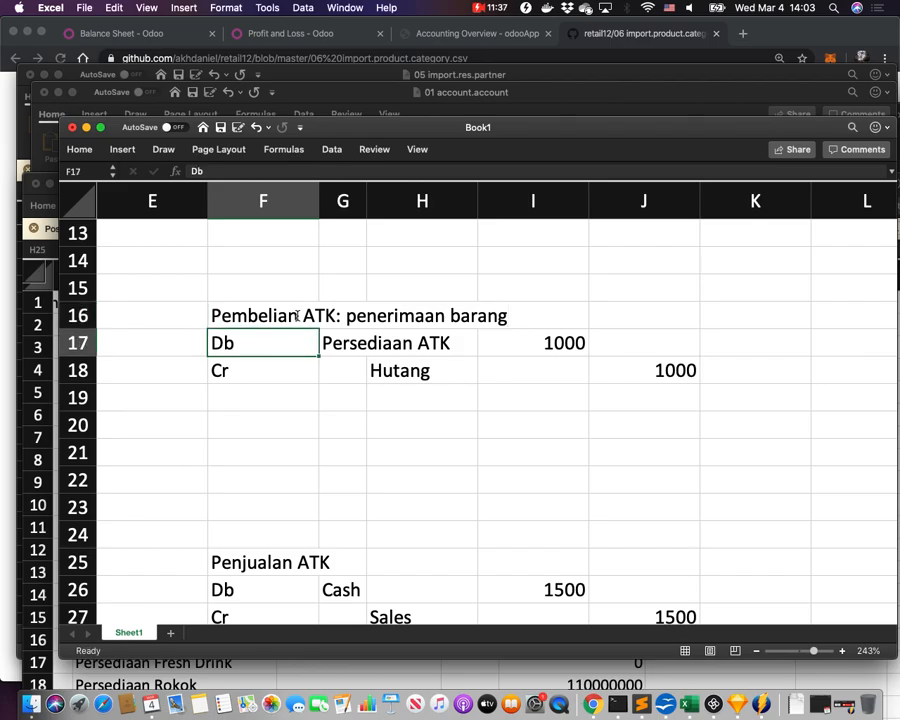
Replace the Hutang credit account with 'Stock Interim Input', then switch to Chrome.
left_click(398, 371)
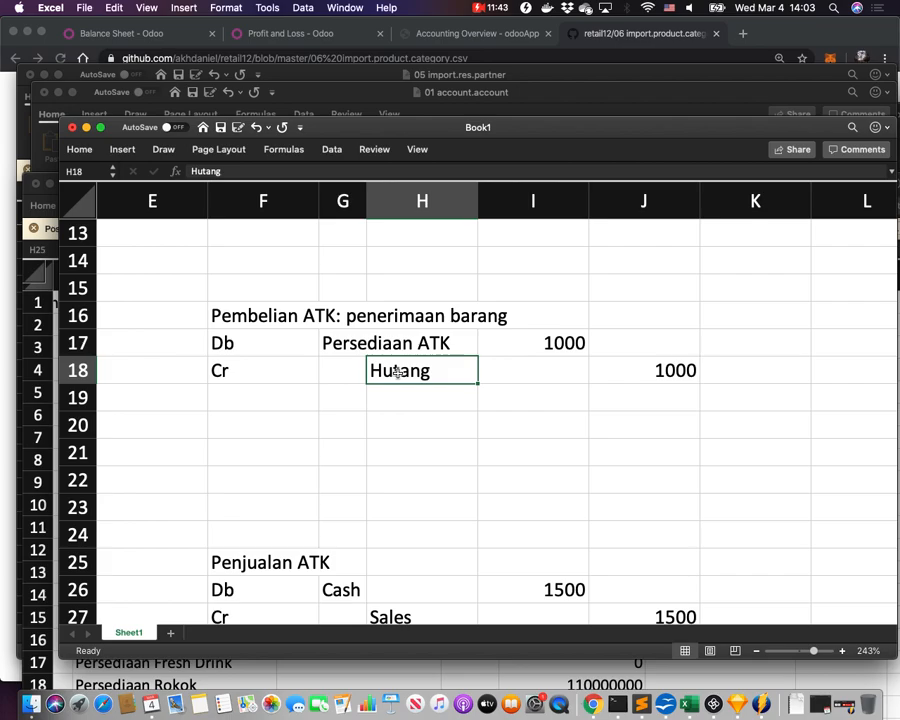
double_click(398, 371)
type("Stock Interima")
key("BackSpace")
type("In")
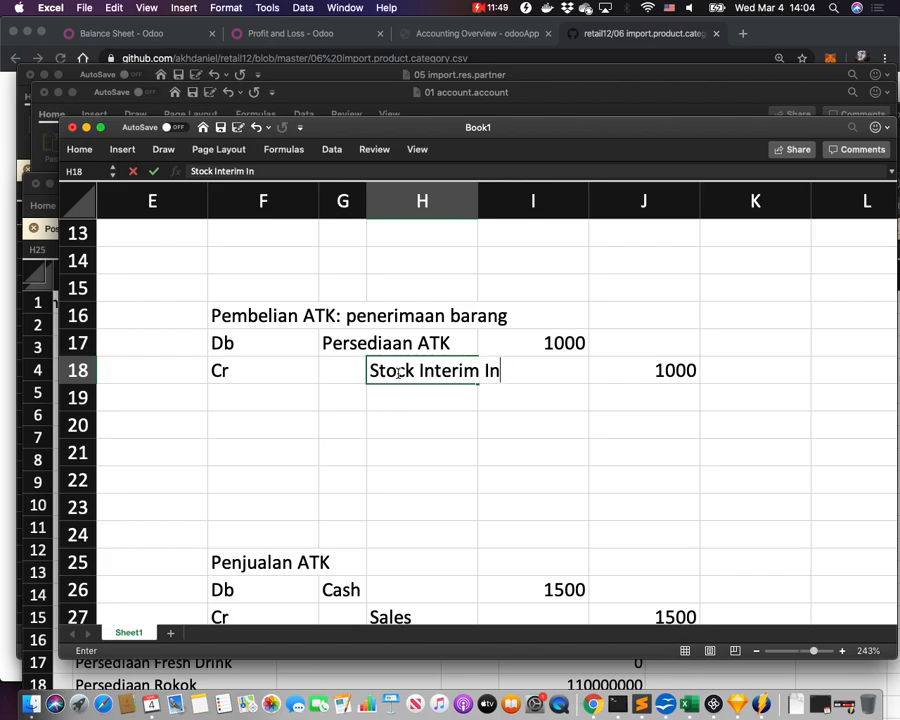
type("put")
key("Return")
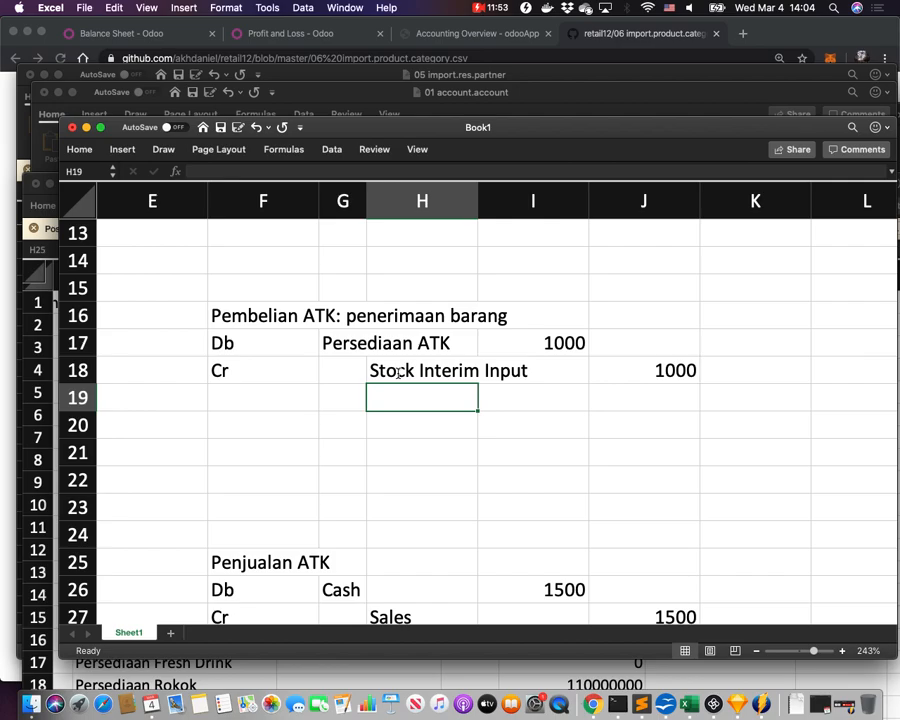
key("super+Tab")
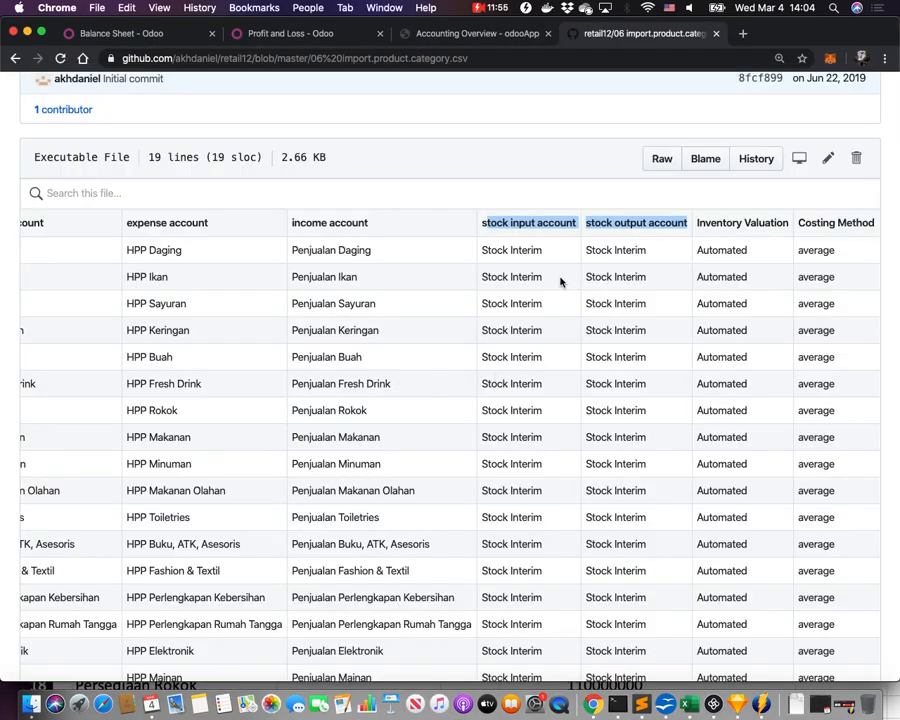
Select the Stock Interim value in the GitHub CSV, then return to the Book1 workbook.
double_click(527, 251)
triple_click(527, 251)
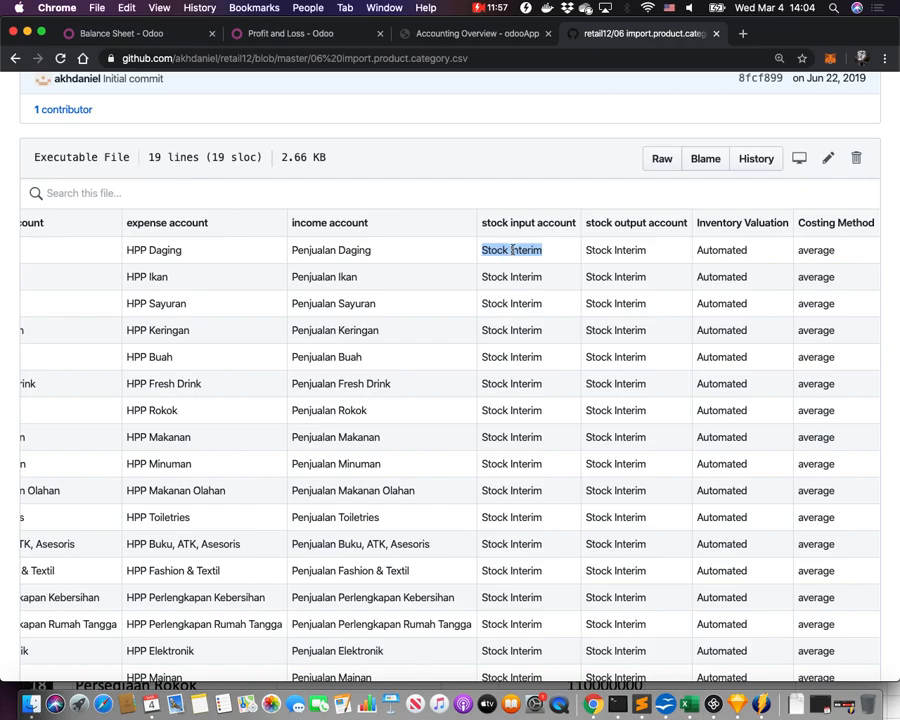
key("super+Tab")
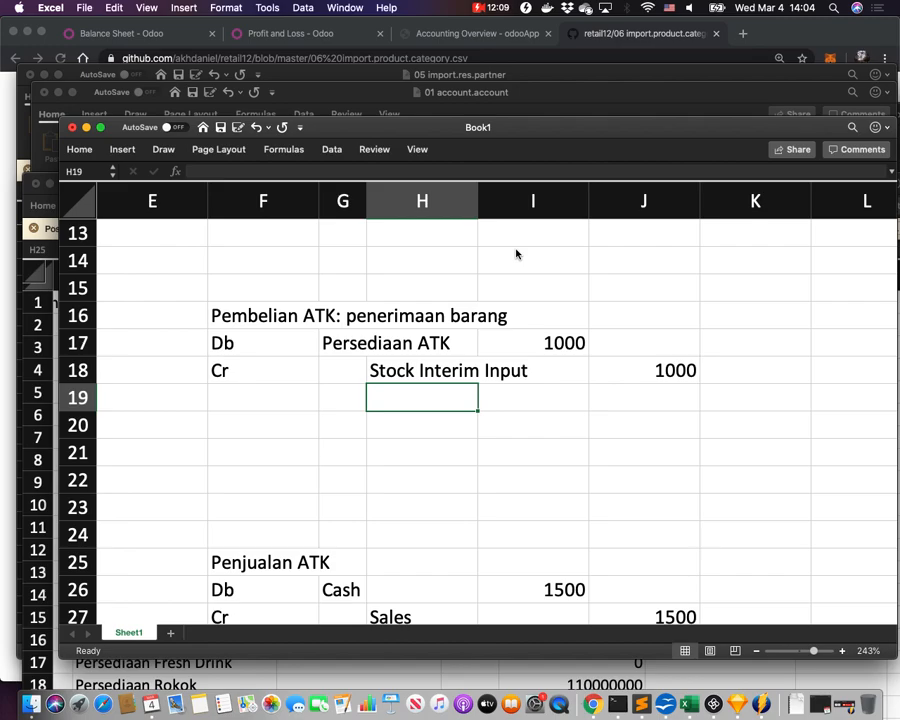
Add a 'Pengakuan Hutang' heading in F20 with Db and Cr labels in F21:F22.
left_click(284, 410)
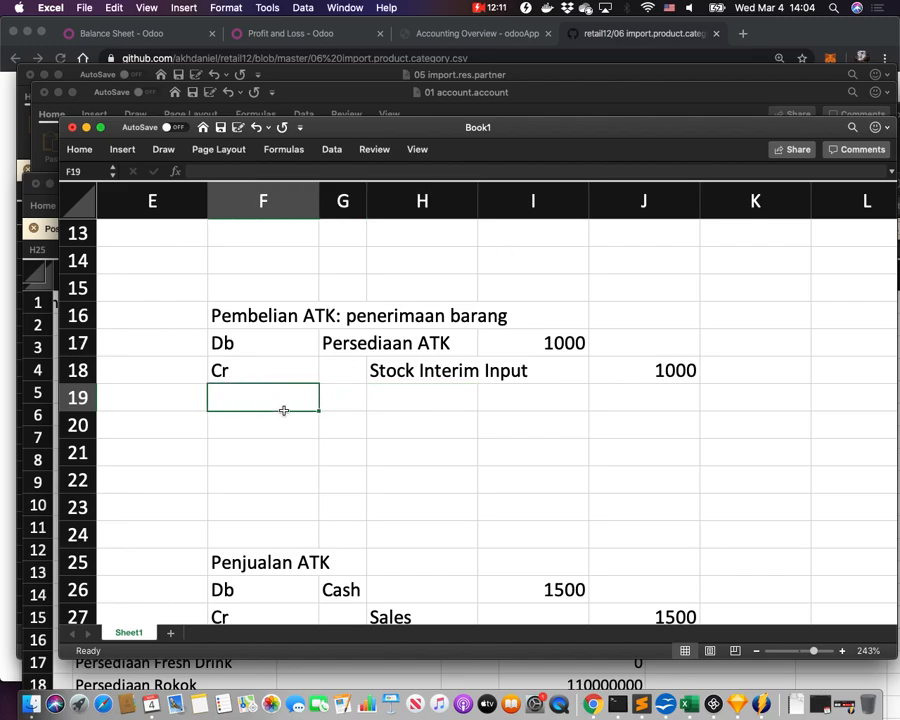
type("Pen")
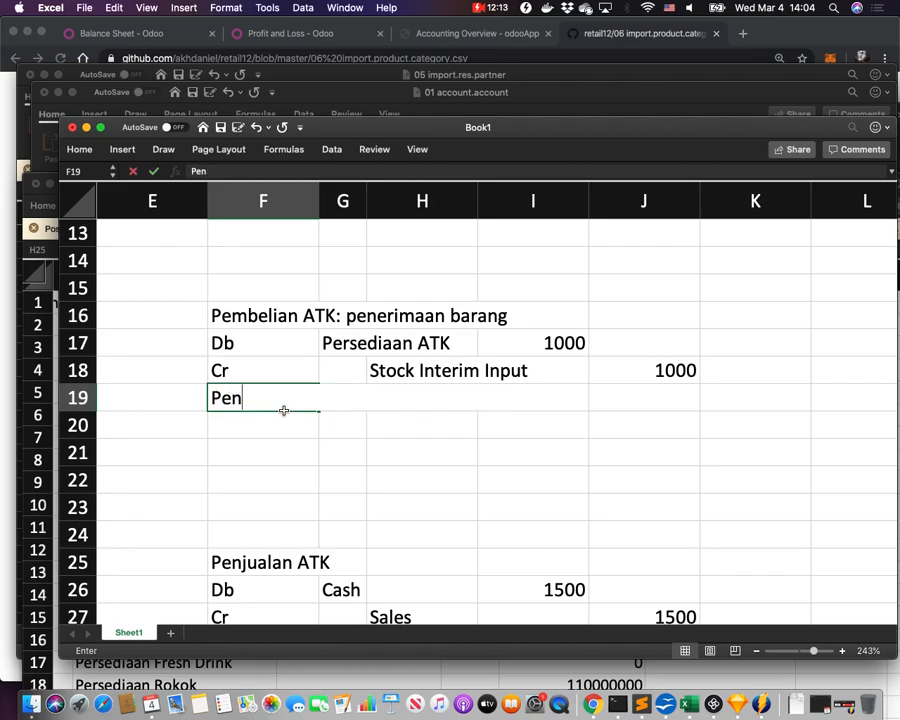
type("gakuan Hu")
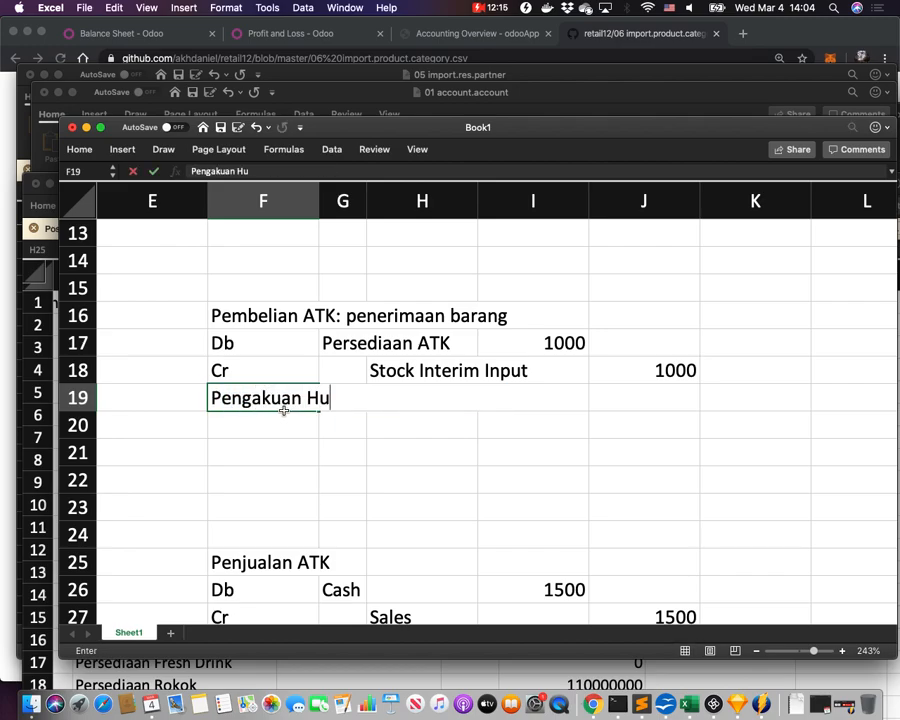
type("tang")
key("Return")
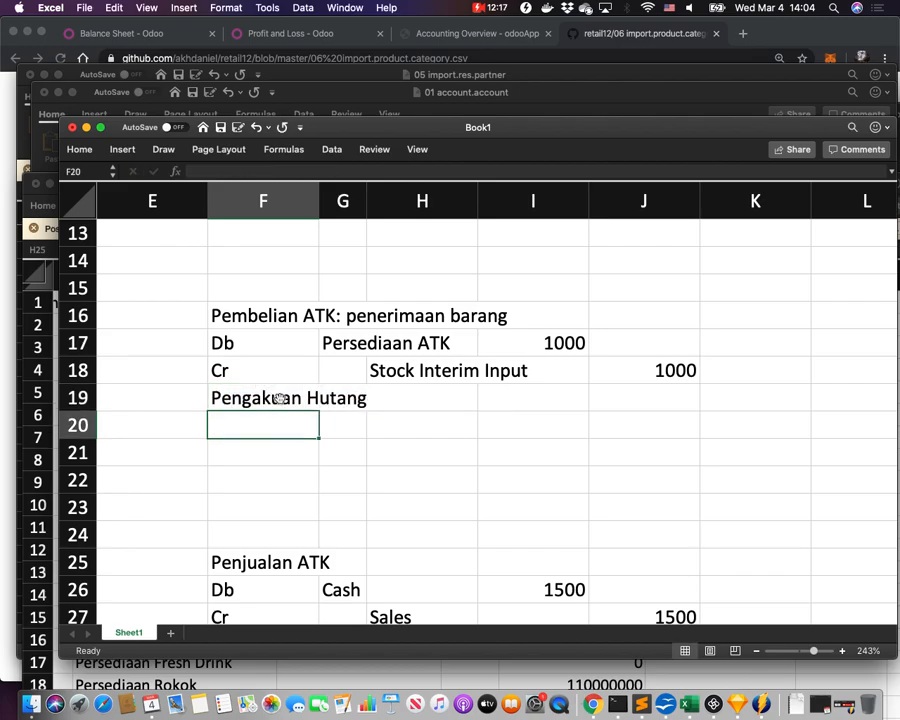
left_click(281, 399)
key("super+x")
left_click(262, 421)
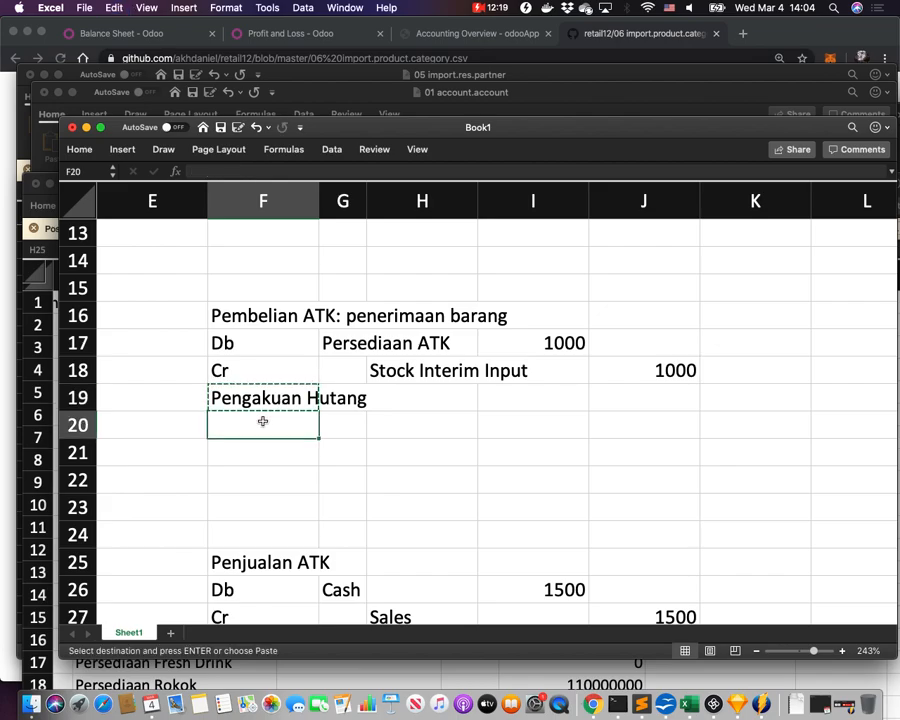
key("super+v")
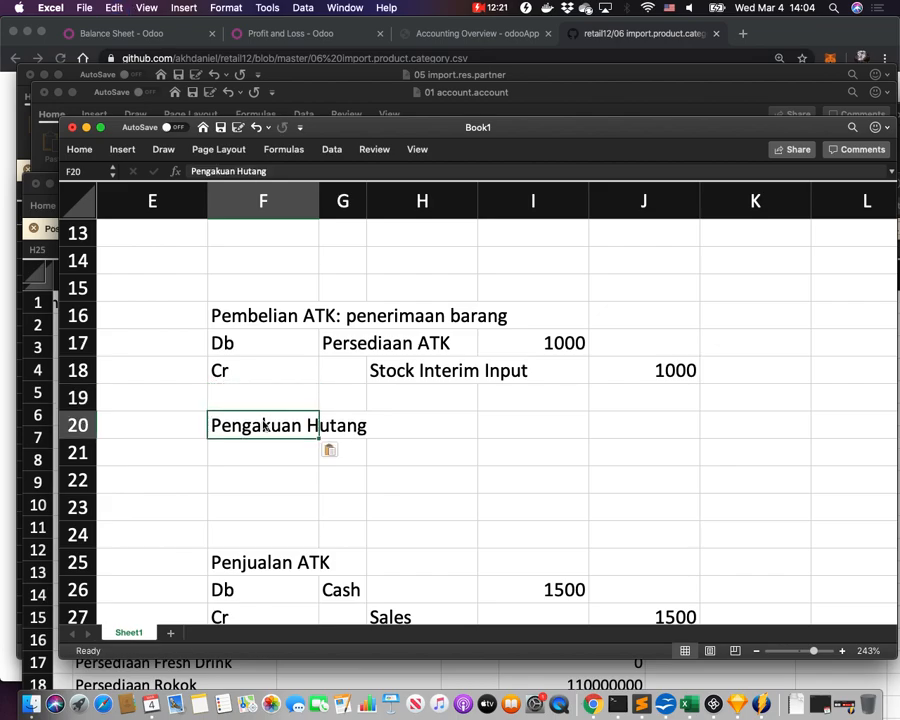
left_click(242, 460)
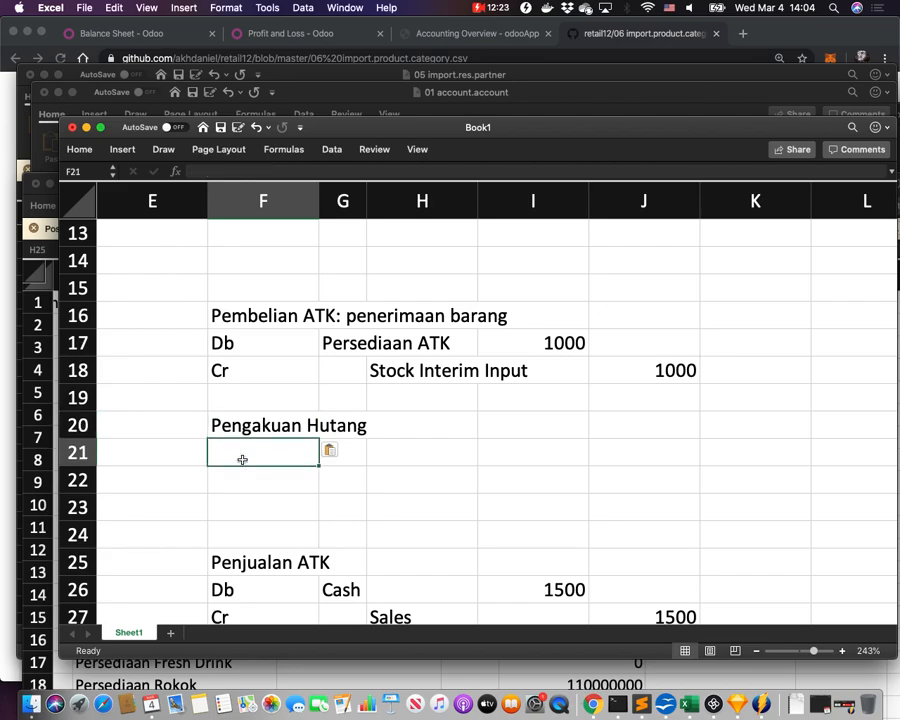
type("Db")
key("Return")
type("Cr")
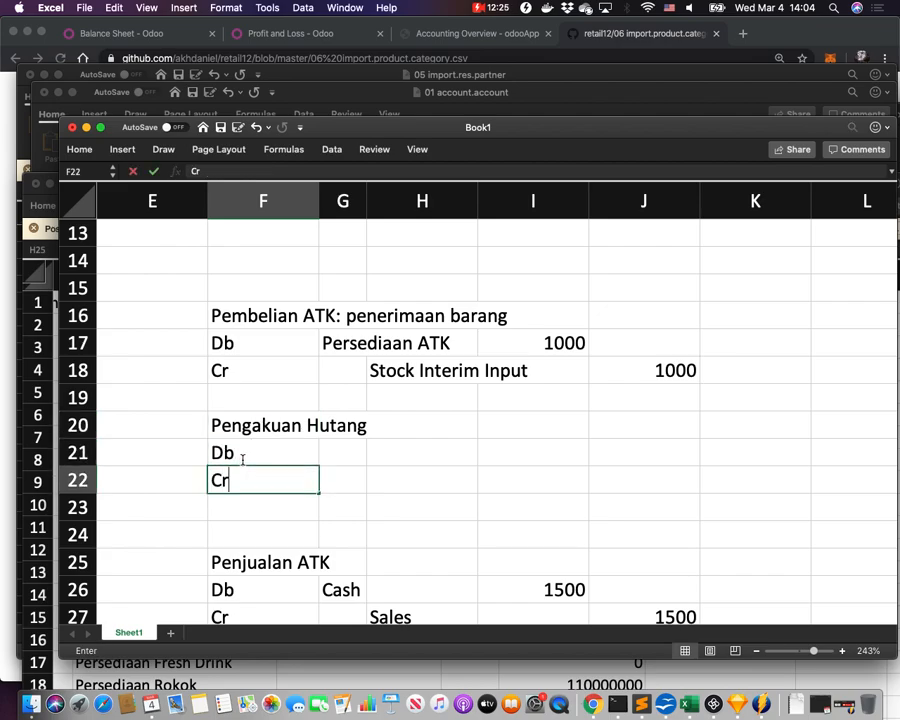
key("Tab")
Set Stock Interim Input as the debit account in G21 and Hutang as the credit account in H22.
left_click(405, 370)
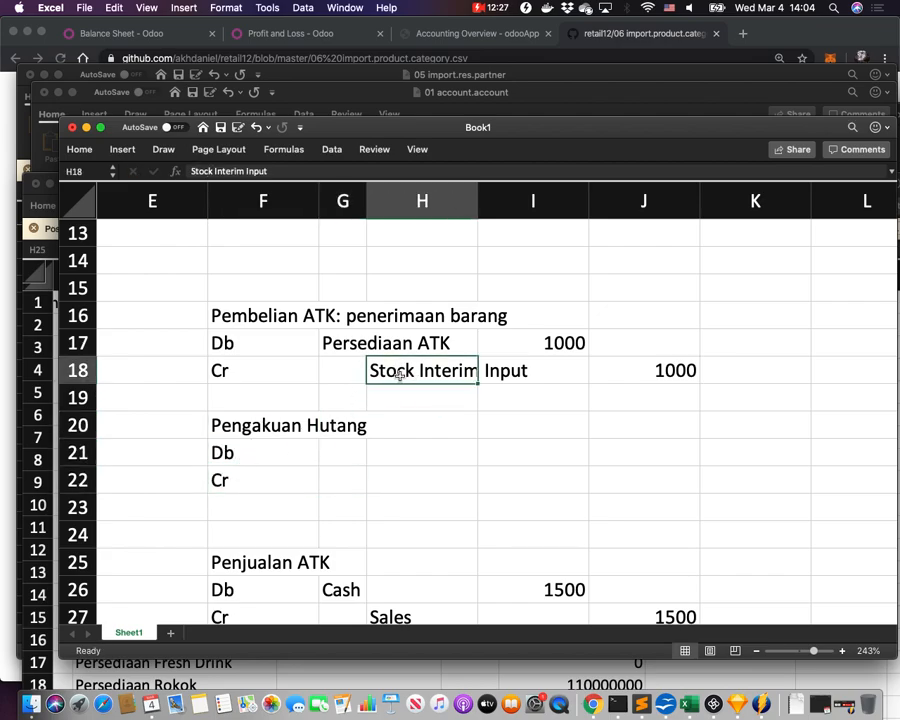
key("super+c")
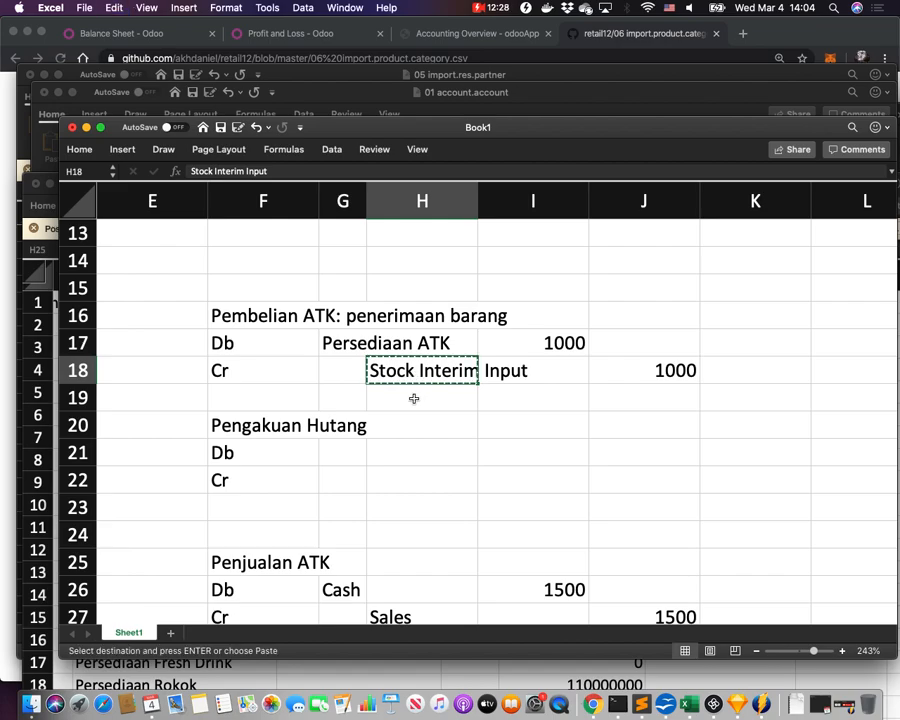
left_click(341, 452)
key("super+v")
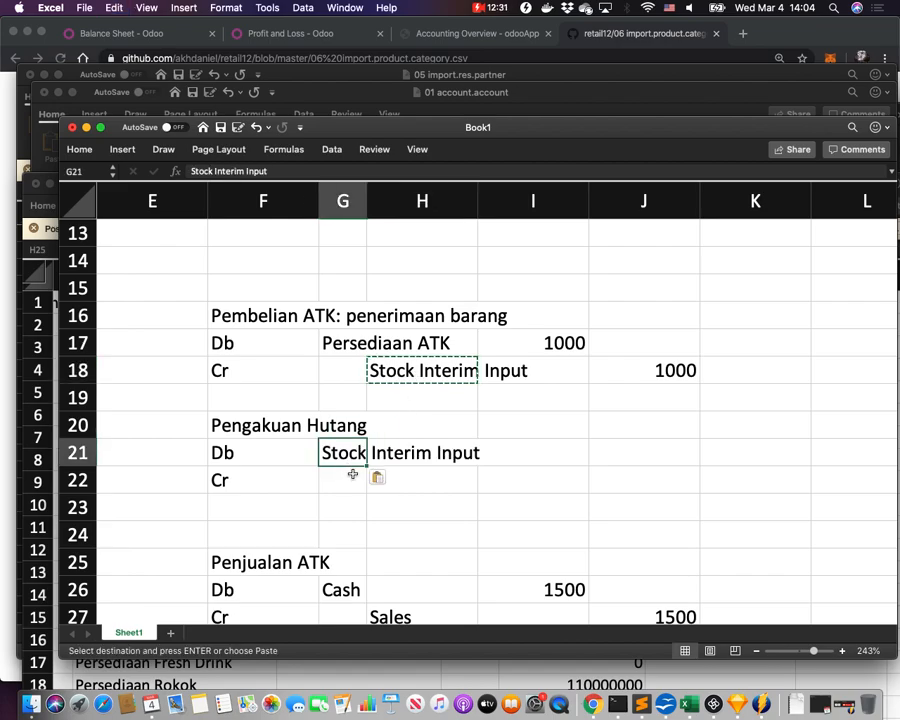
left_click(383, 478)
left_click(424, 478)
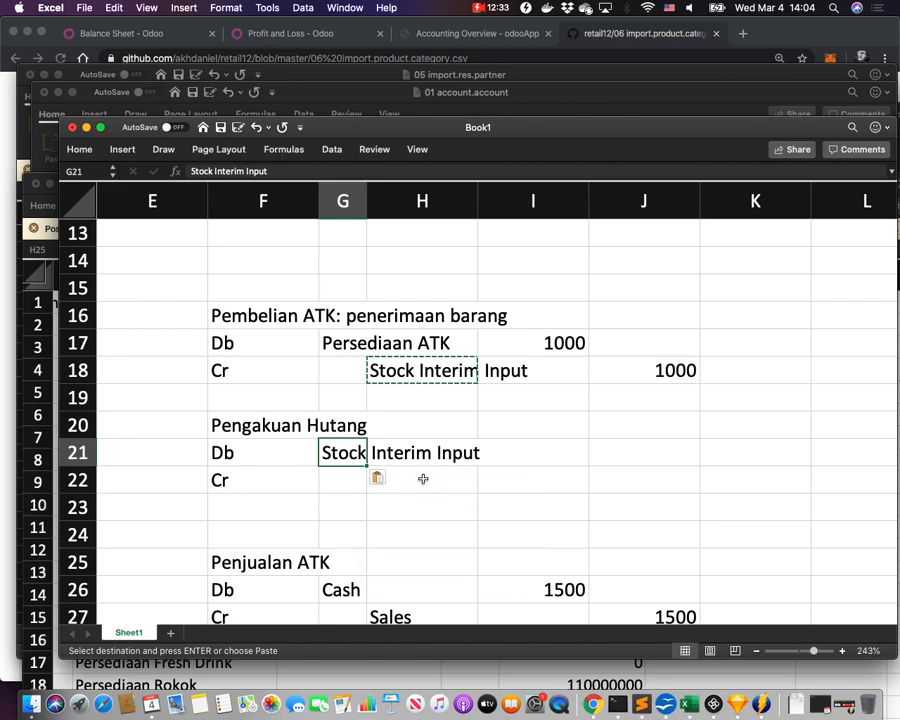
left_click(426, 483)
type("Hutang")
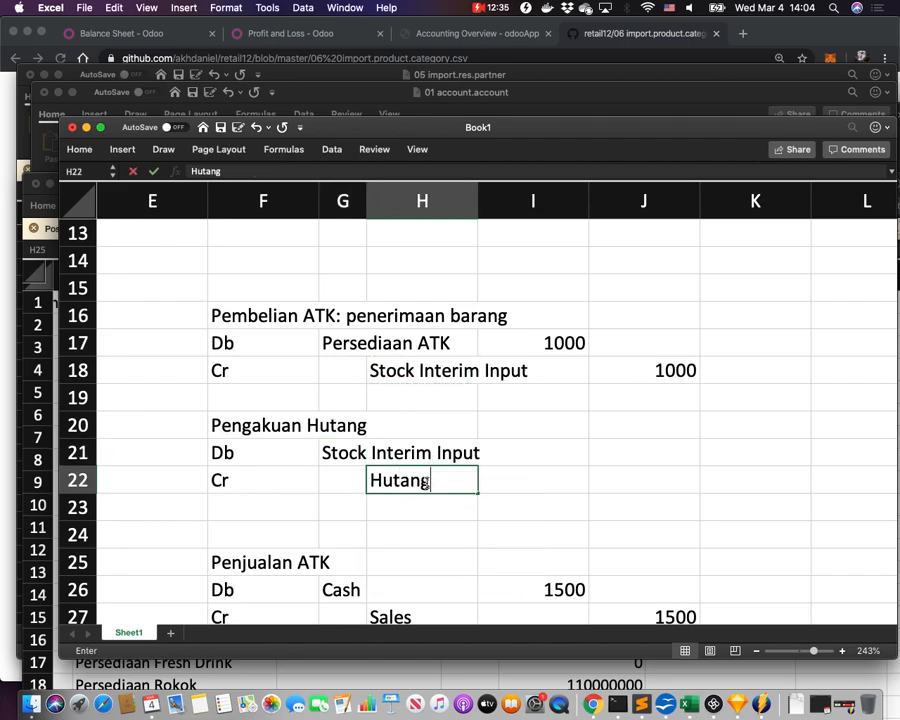
left_click(518, 472)
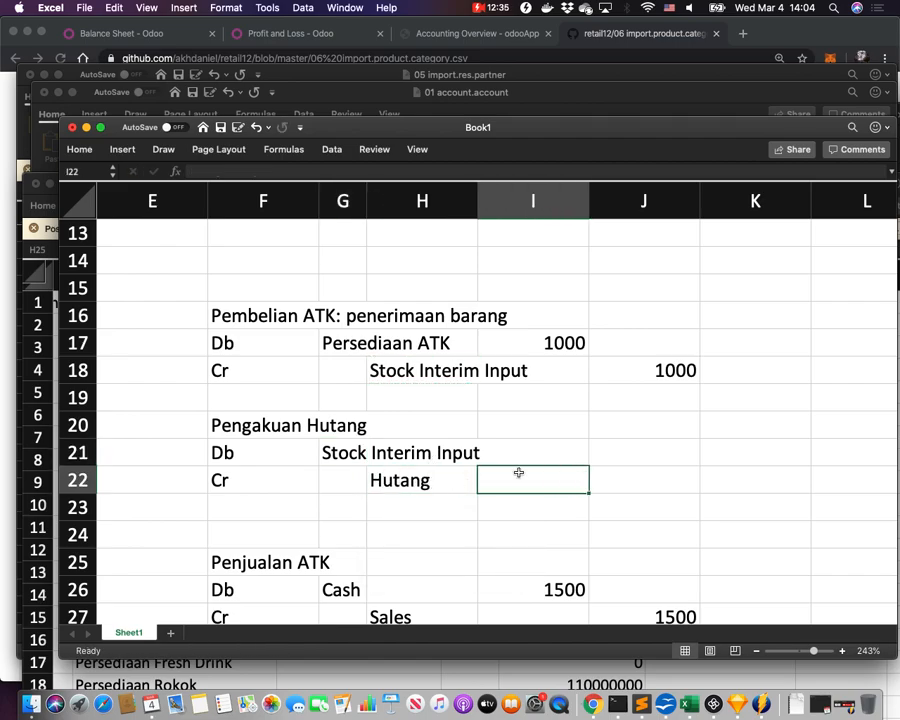
Enter 1000 as both the debit amount in I21 and credit amount in J22.
left_click(573, 454)
type("1000")
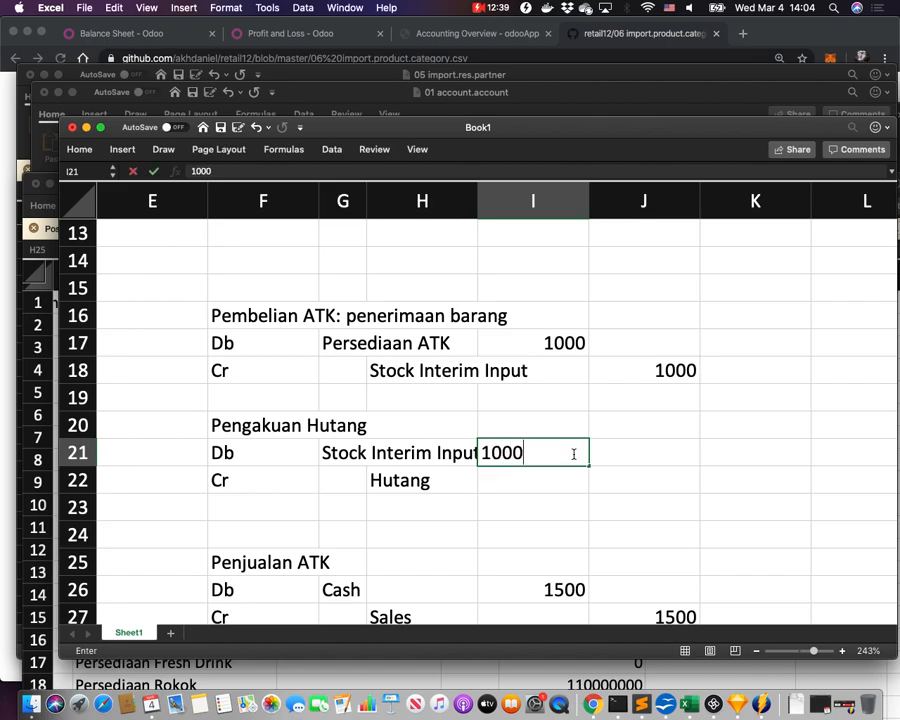
left_click(596, 469)
type("1000")
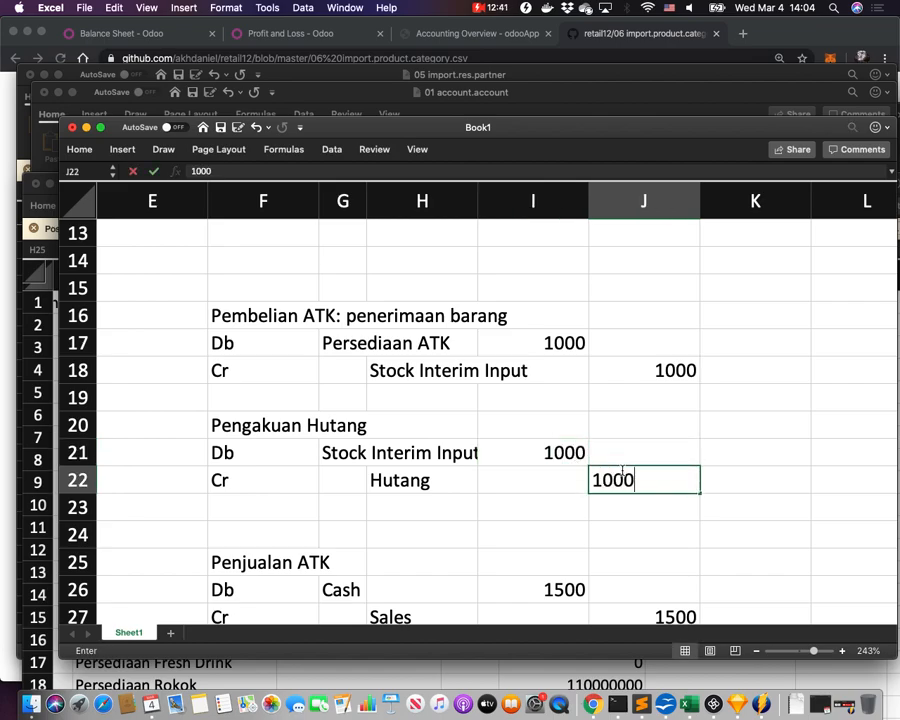
key("Return")
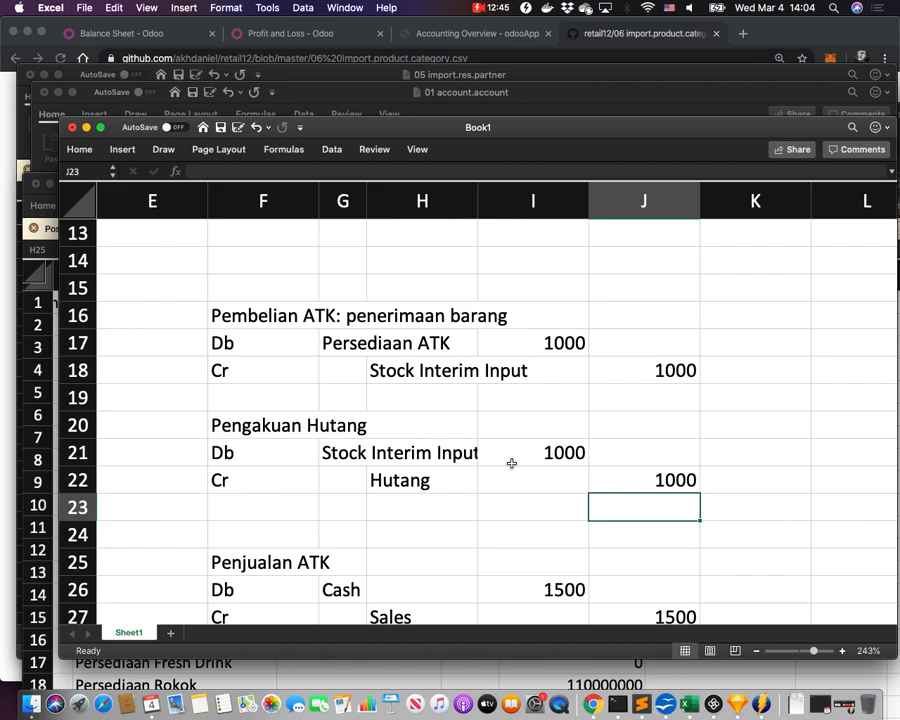
left_click(408, 370)
left_click(335, 455)
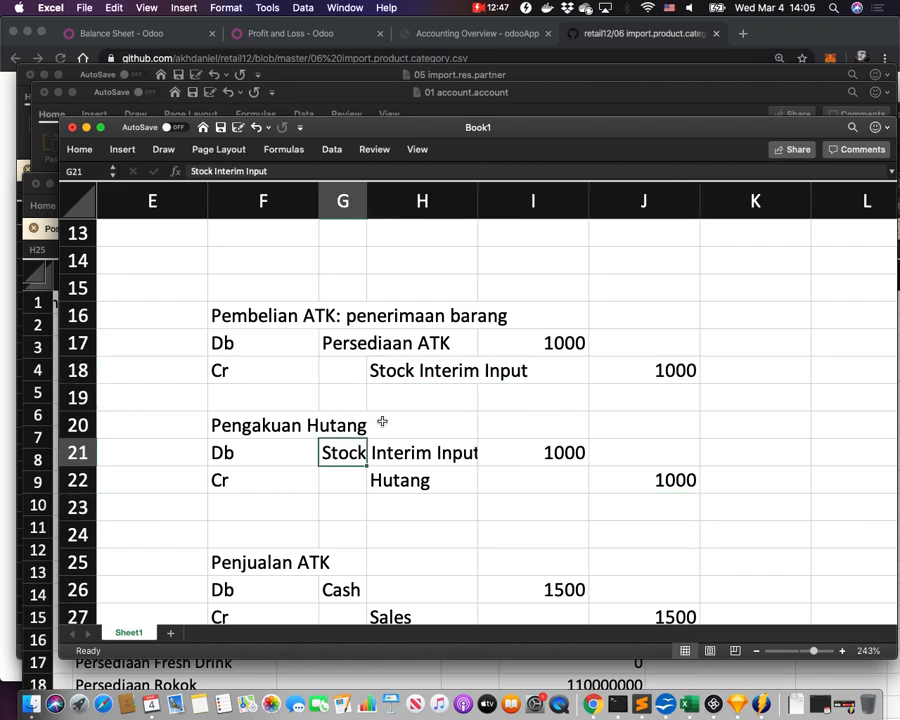
left_click_drag(458, 373, 650, 457)
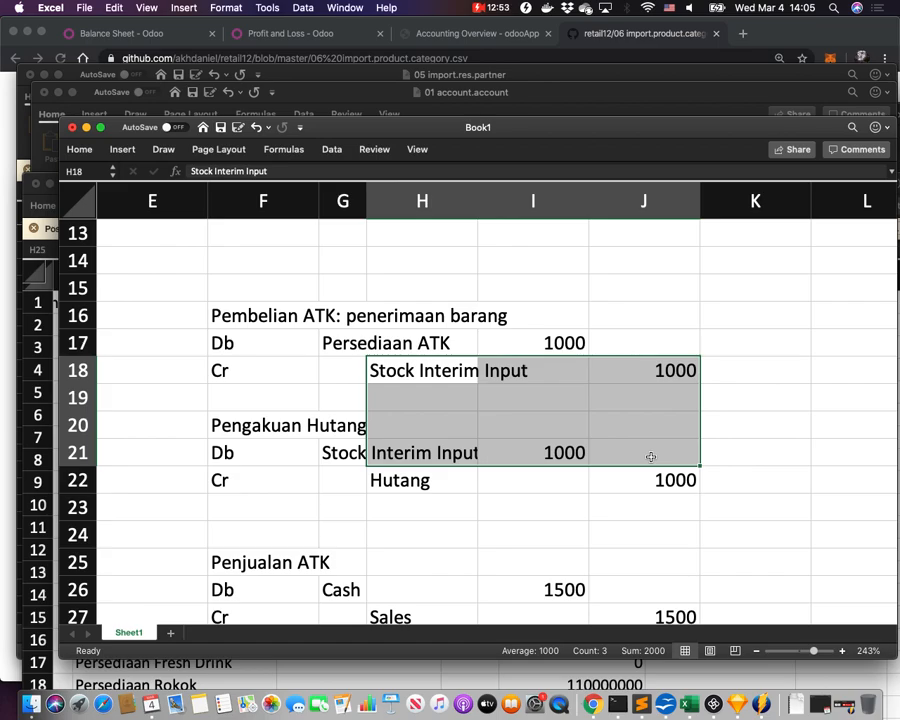
left_click(572, 392)
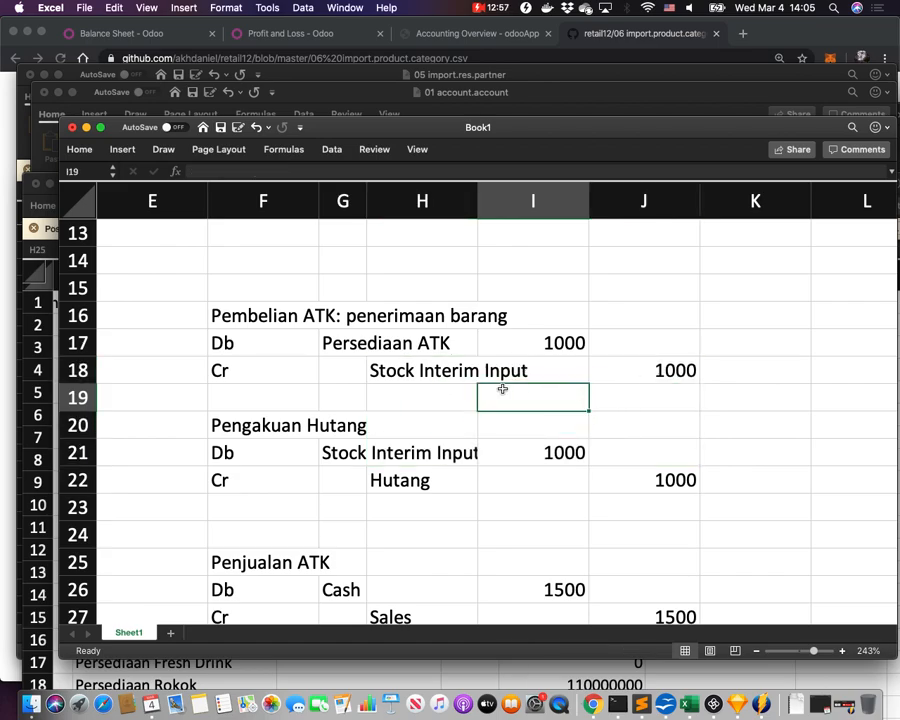
left_click_drag(247, 318, 694, 354)
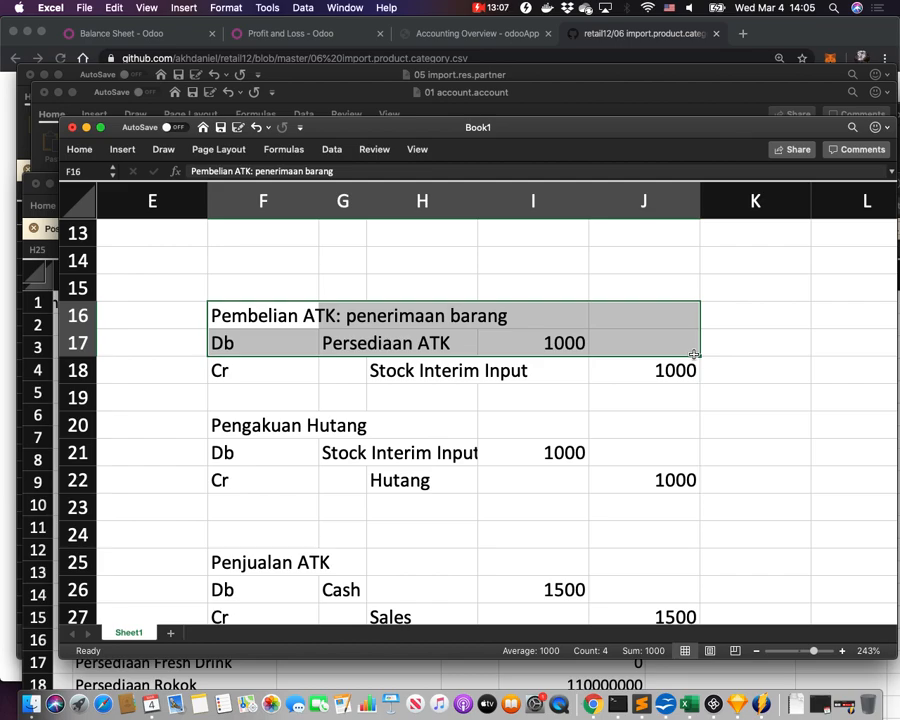
left_click_drag(245, 426, 641, 474)
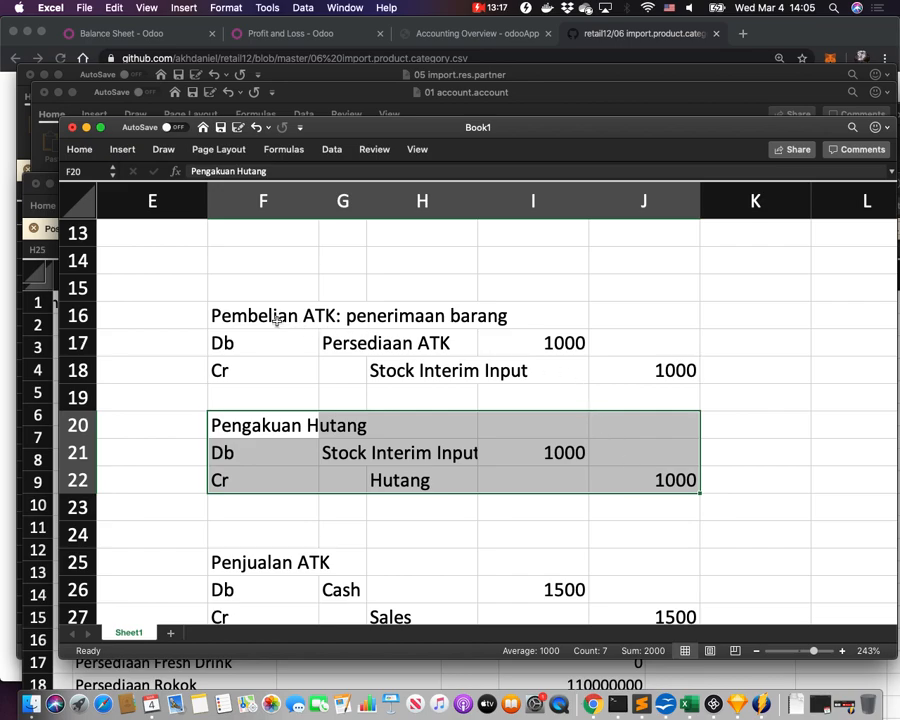
left_click_drag(268, 315, 644, 368)
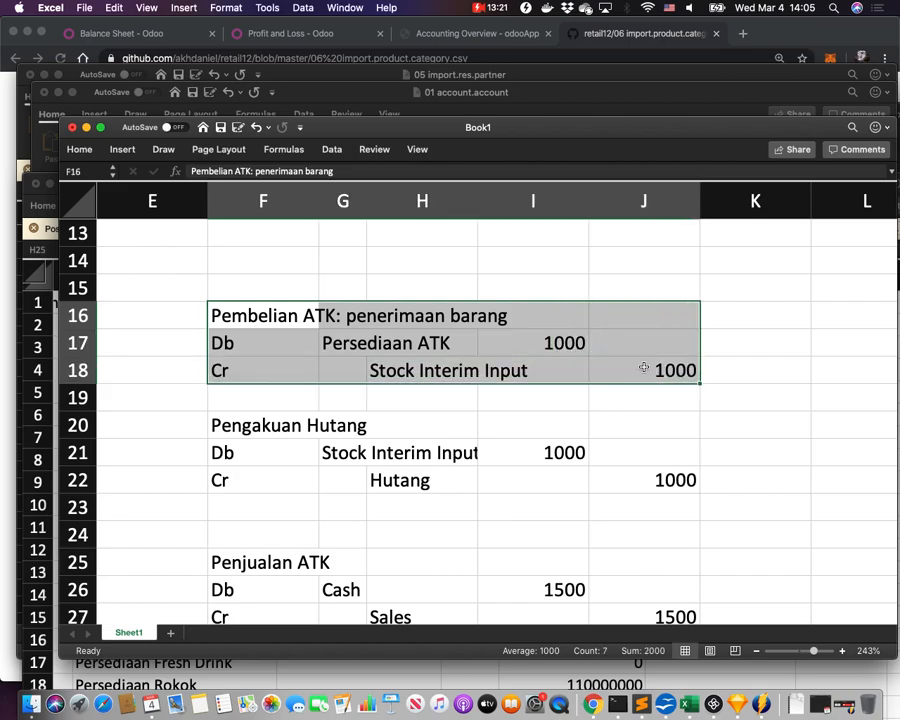
left_click(494, 470)
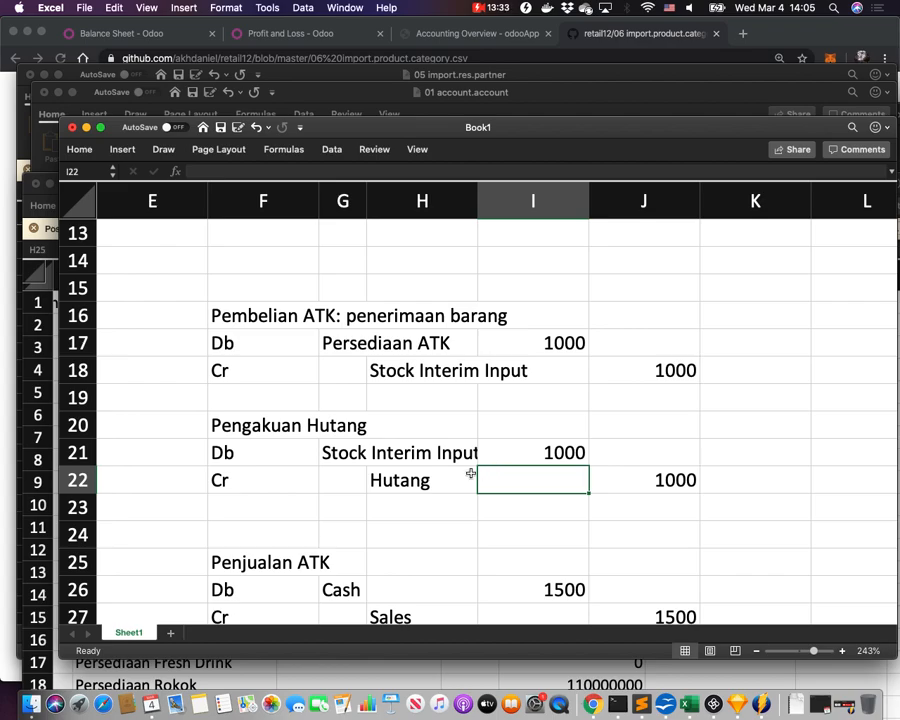
left_click(410, 482)
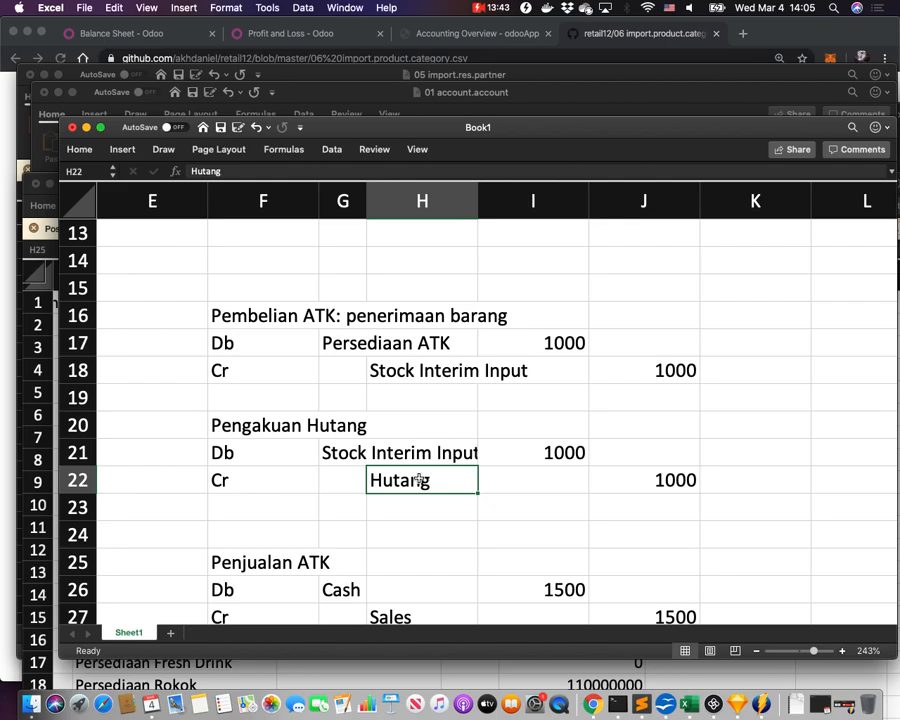
left_click_drag(285, 380, 624, 440)
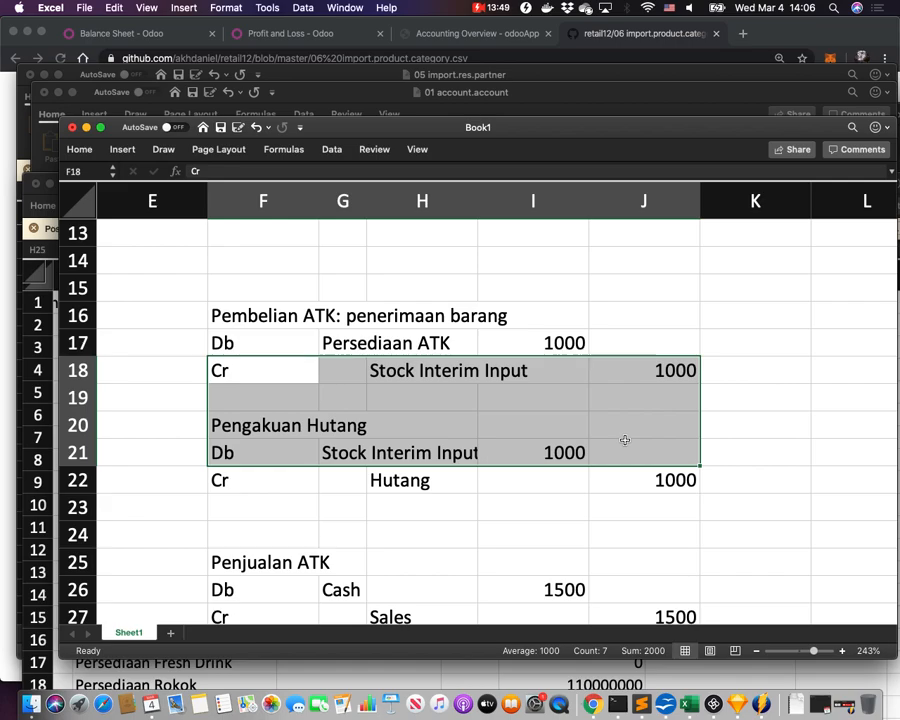
left_click(300, 526)
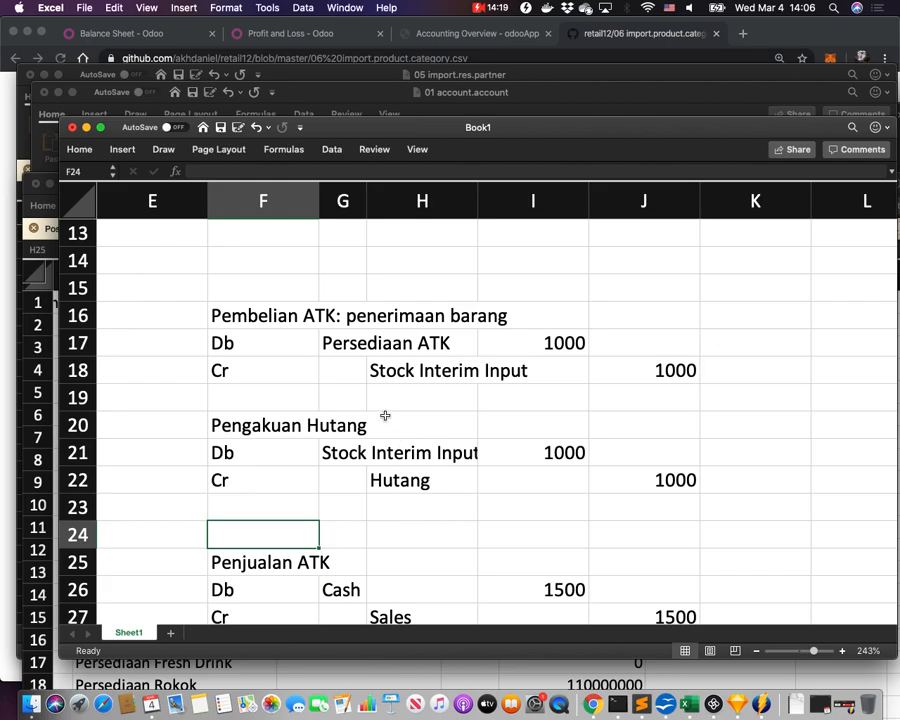
left_click_drag(228, 330, 697, 487)
left_click(340, 343)
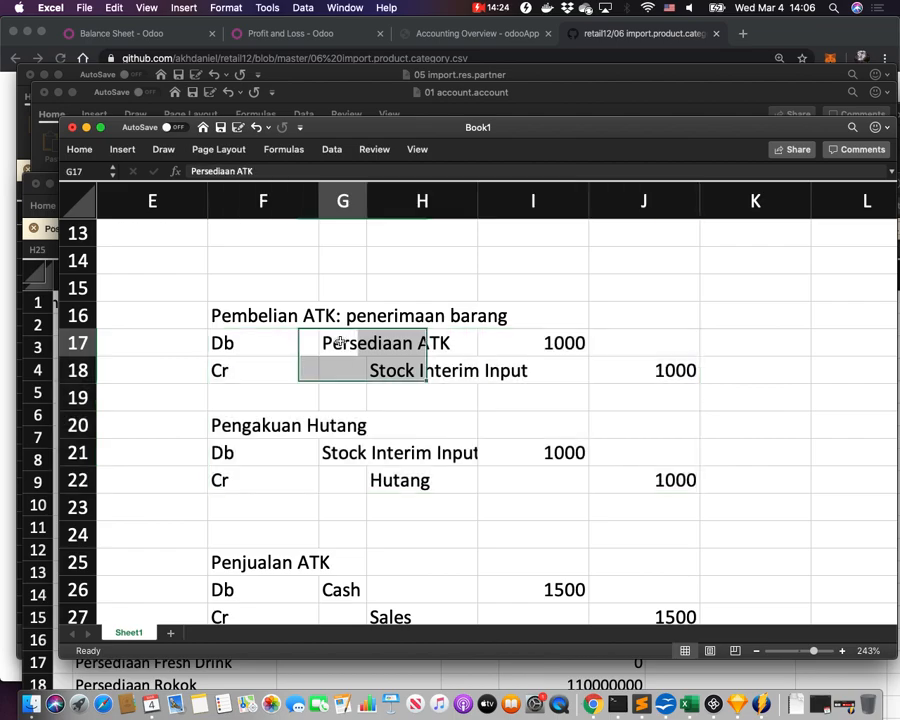
left_click(415, 480)
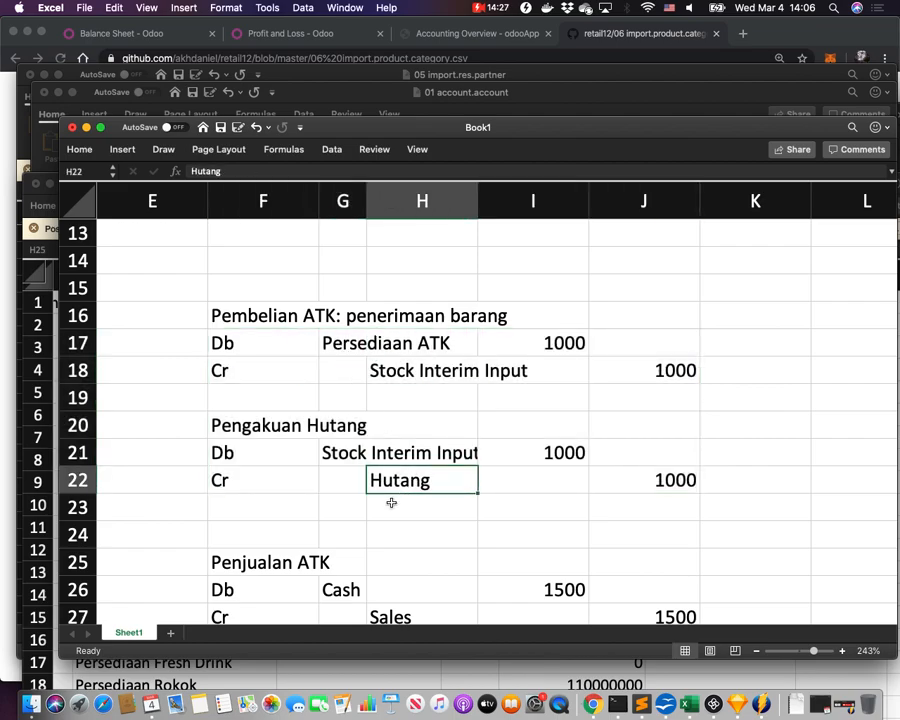
left_click(322, 526)
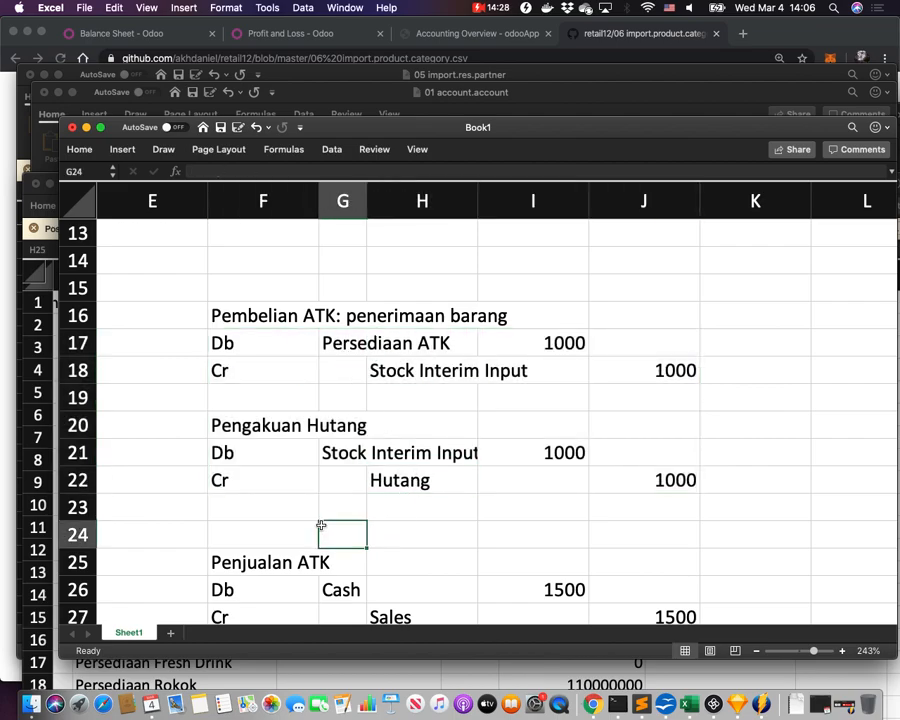
left_click(255, 522)
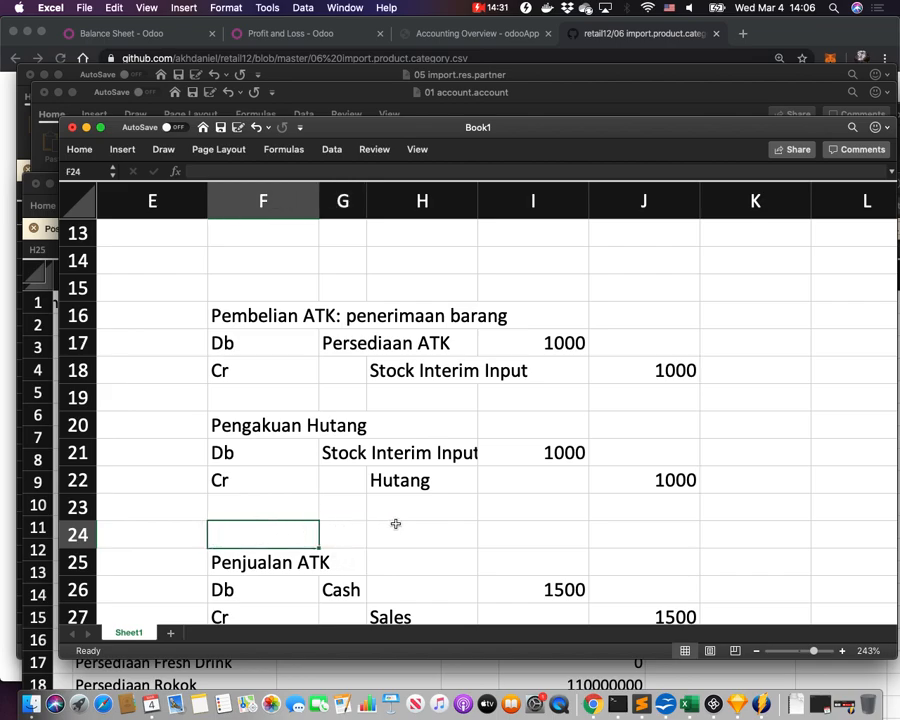
left_click(404, 484)
left_click(520, 529)
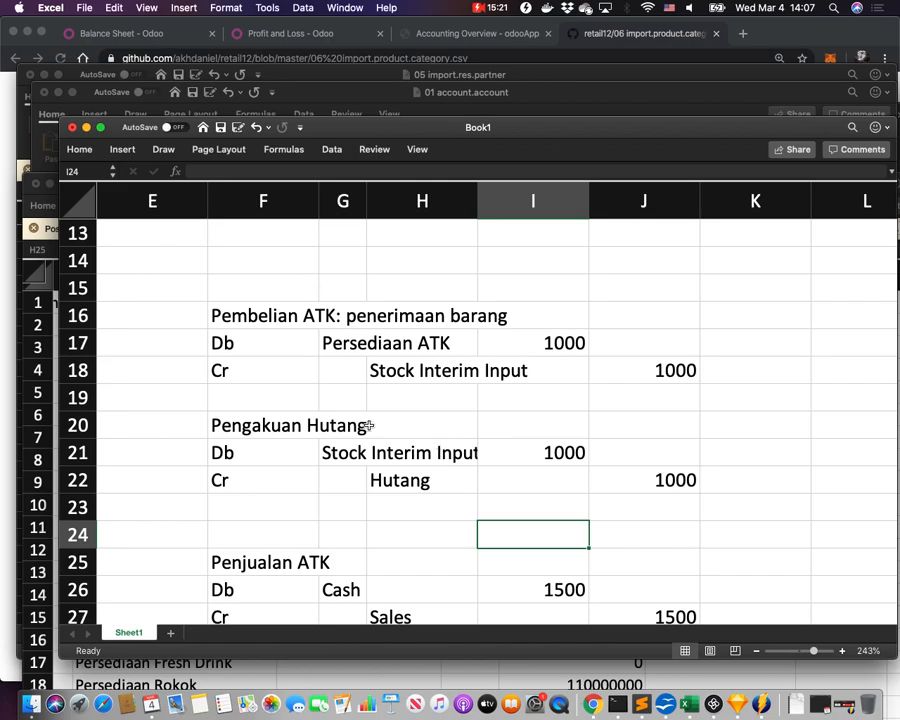
scroll(369, 424, "down", 1)
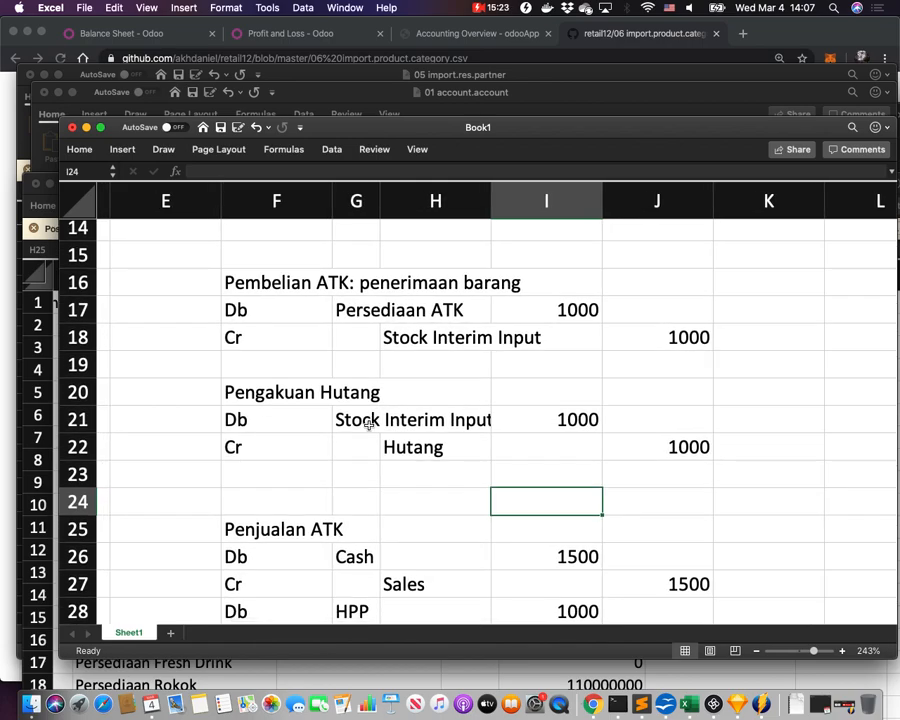
scroll(368, 425, "down", 3)
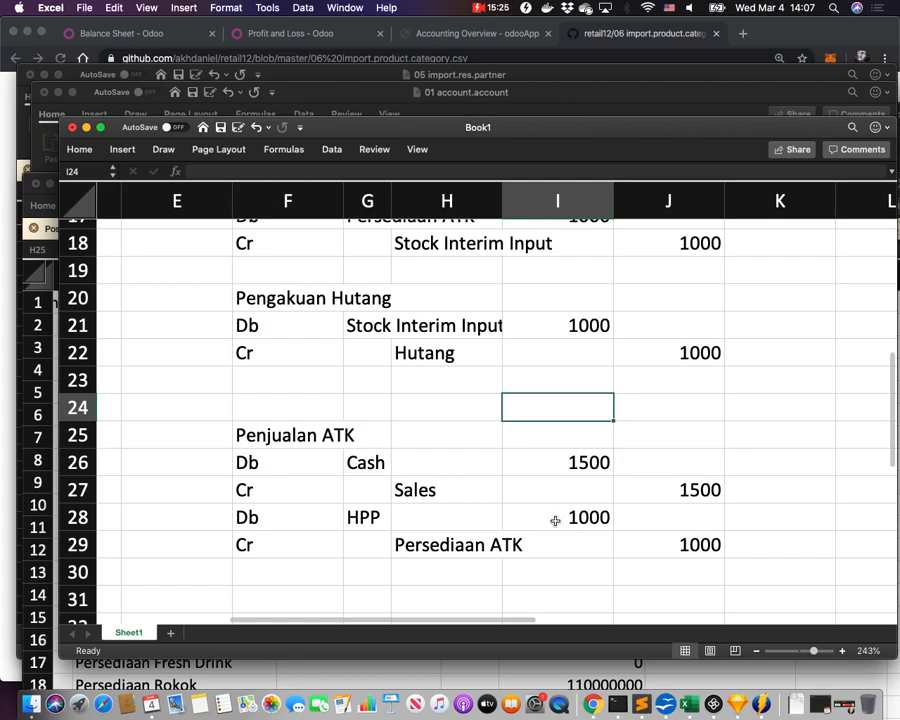
key("super+Tab")
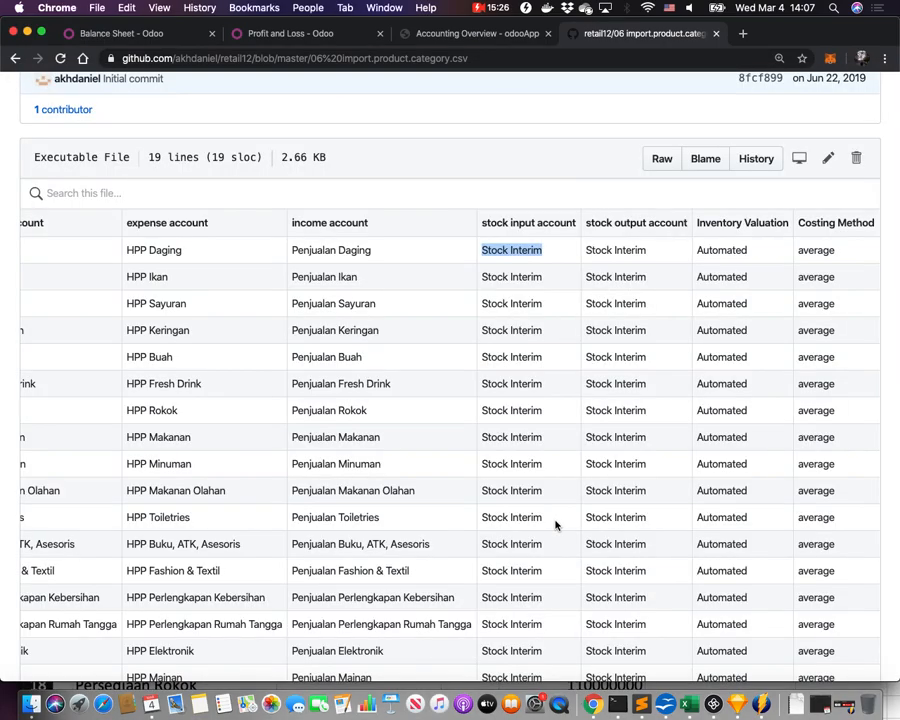
double_click(628, 223)
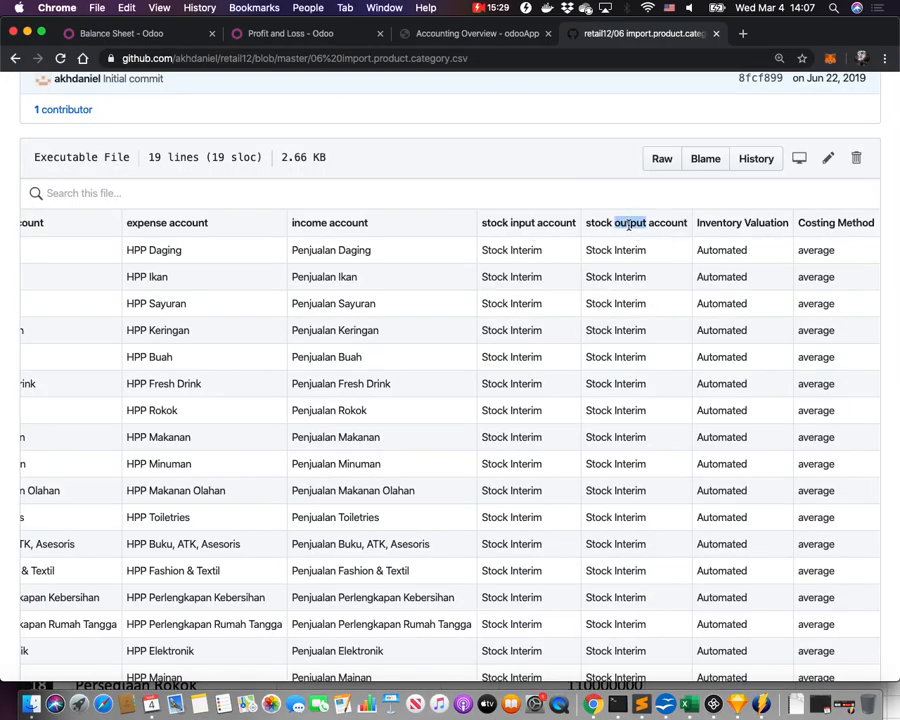
key("super+Tab")
scroll(382, 549, "right", 1)
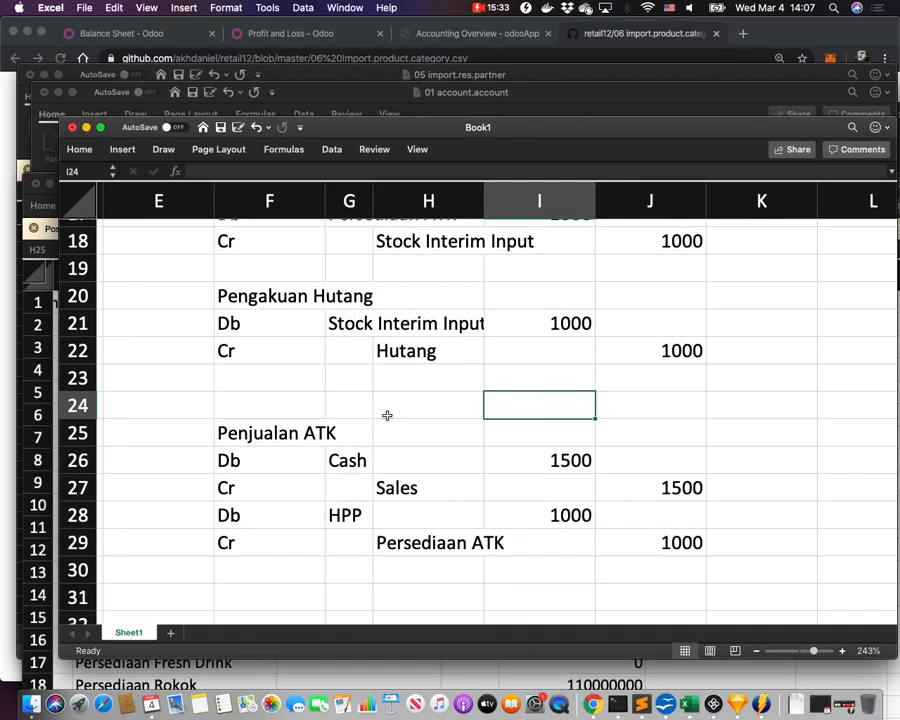
Add a new 'Delivery' entry heading below the Penjualan ATK entry.
left_click_drag(256, 432, 633, 534)
left_click(464, 514)
scroll(465, 513, "down", 2)
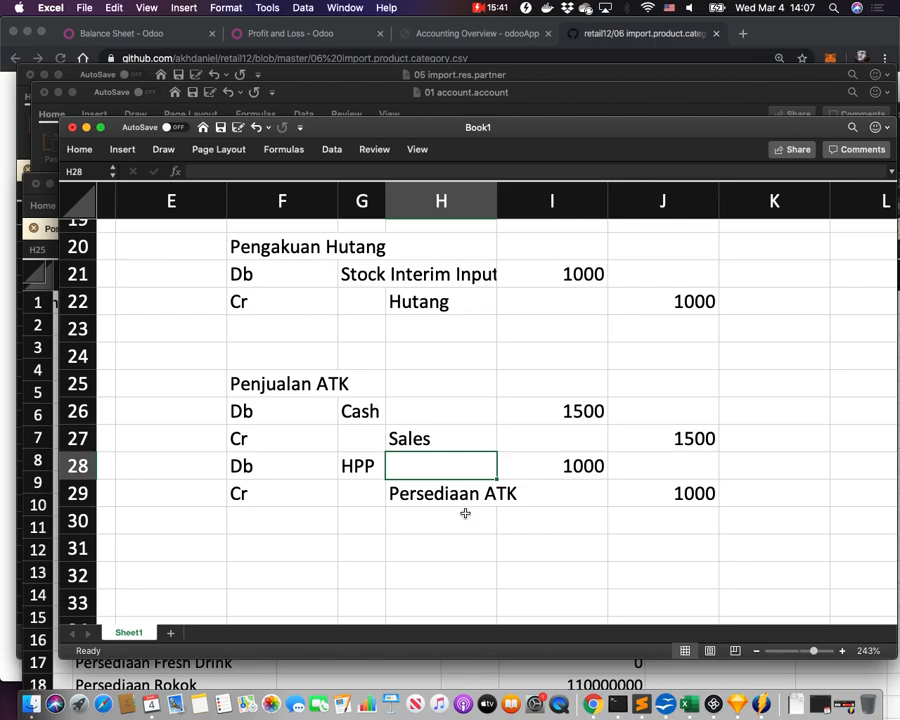
left_click(303, 548)
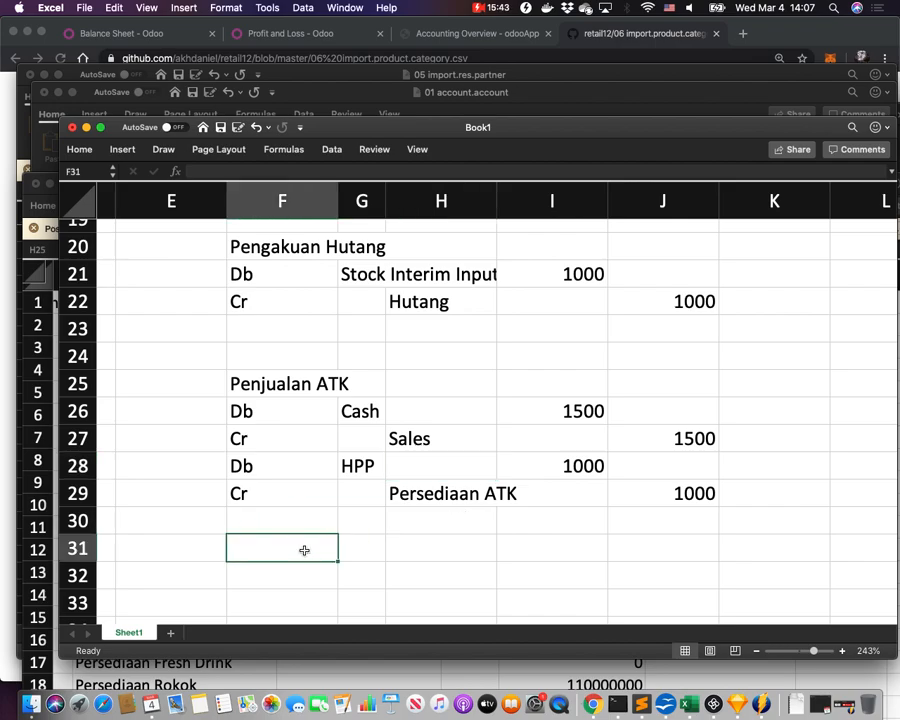
type("De")
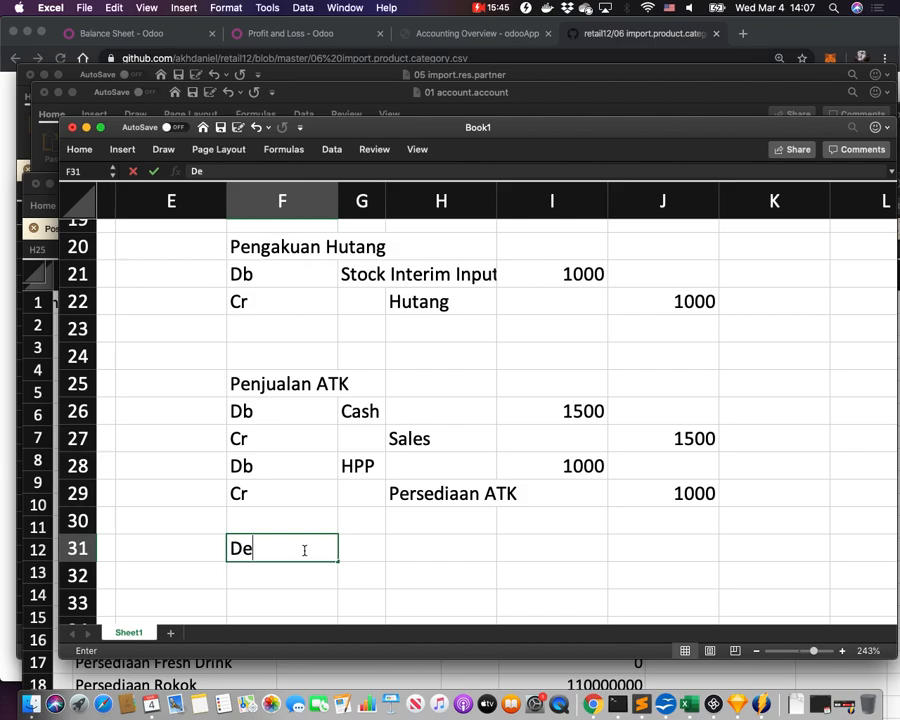
type("livey")
key("Return")
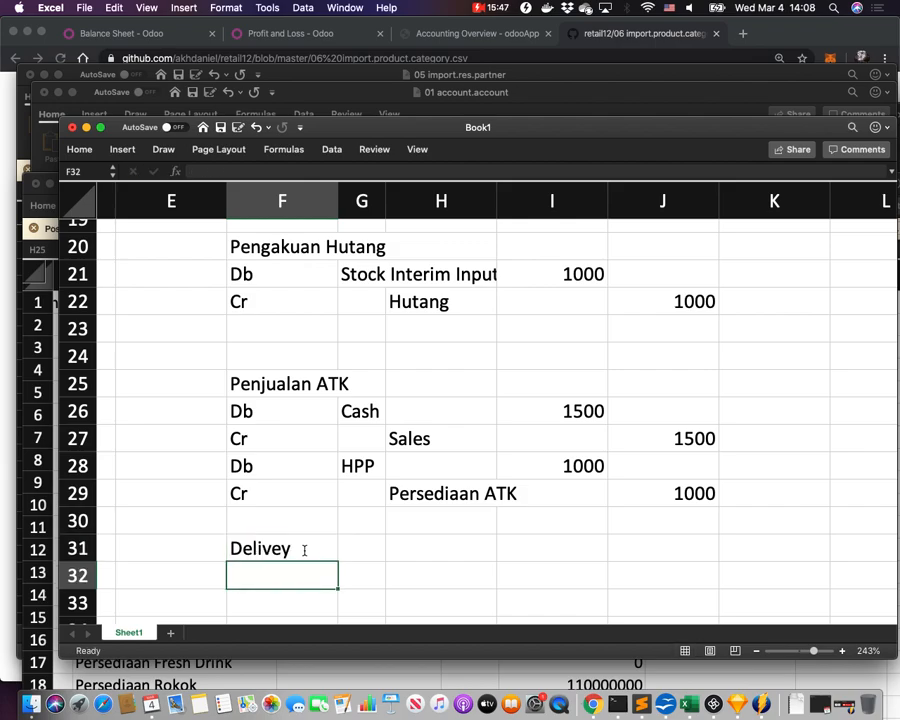
left_click(304, 549)
double_click(304, 549)
key("BackSpace")
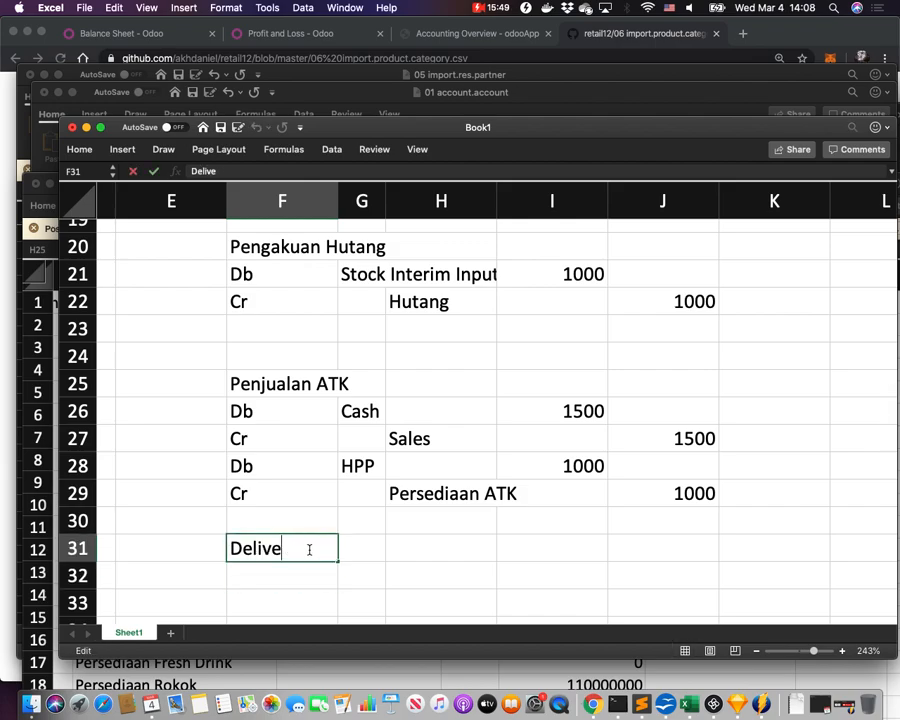
type("ry")
key("Return")
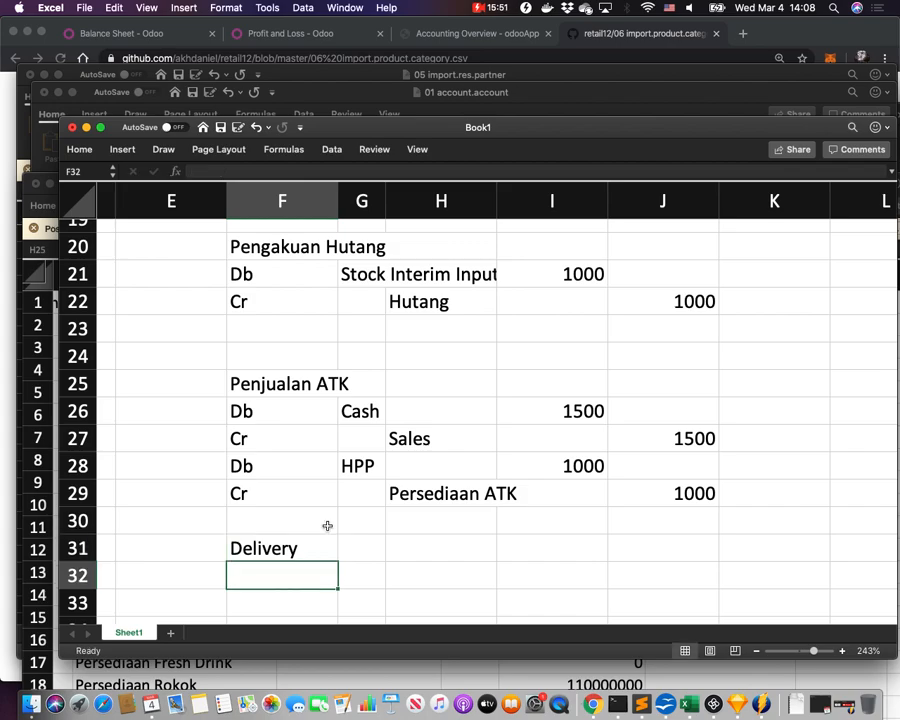
Add Db and Cr labels under the Delivery heading.
left_click(414, 494)
scroll(418, 492, "down", 1)
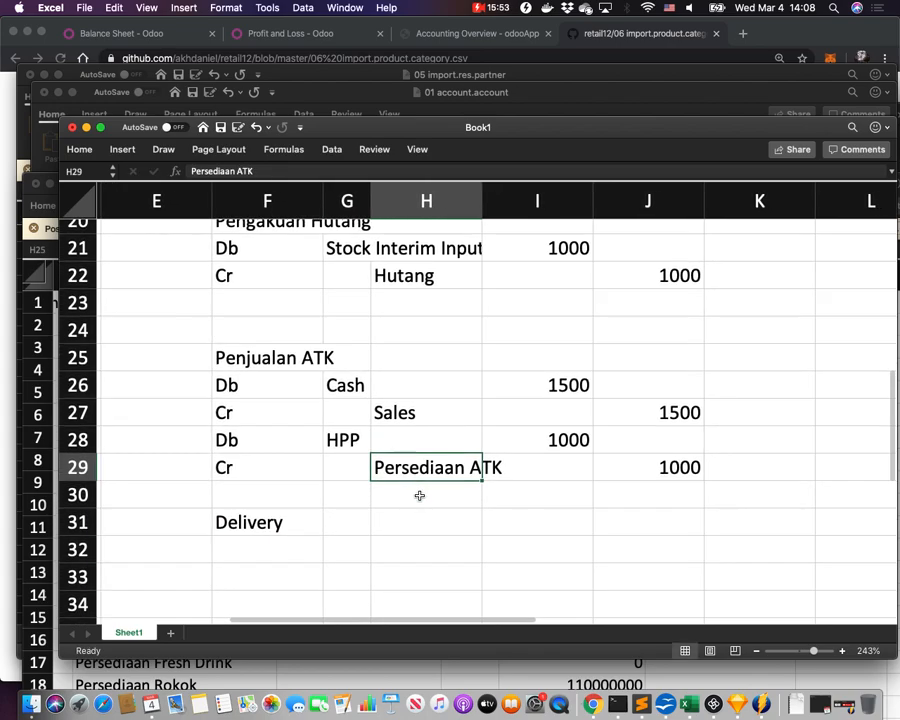
left_click(254, 542)
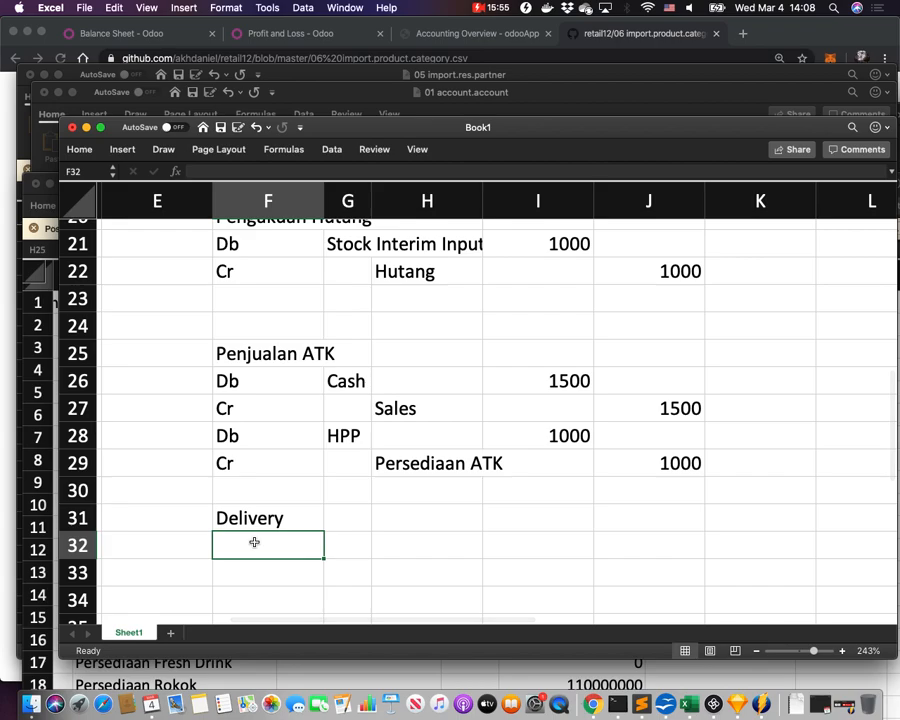
type("Db")
key("Return")
type("Cr")
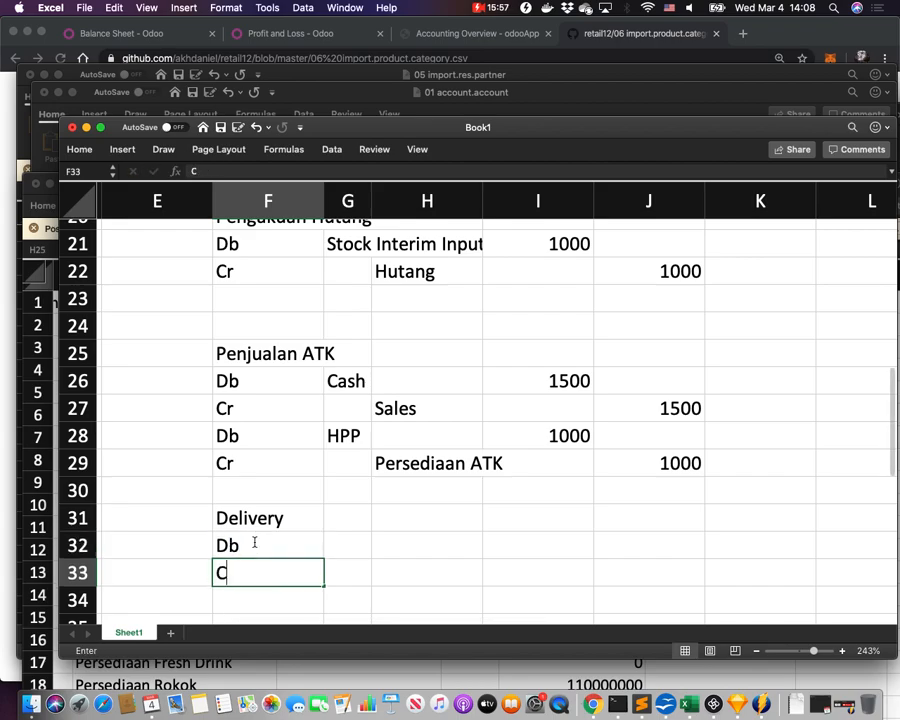
key("Tab")
Move Persediaan ATK to Delivery's credit; use Stock Interim Output as the sale's credit and Delivery's debit.
left_click(394, 464)
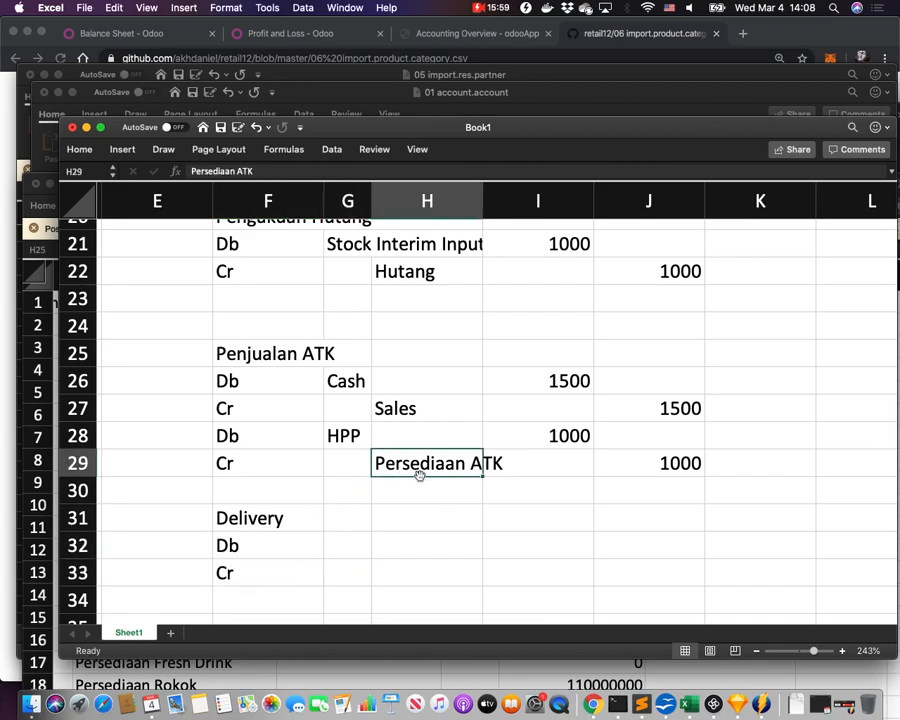
key("super+c")
left_click(410, 571)
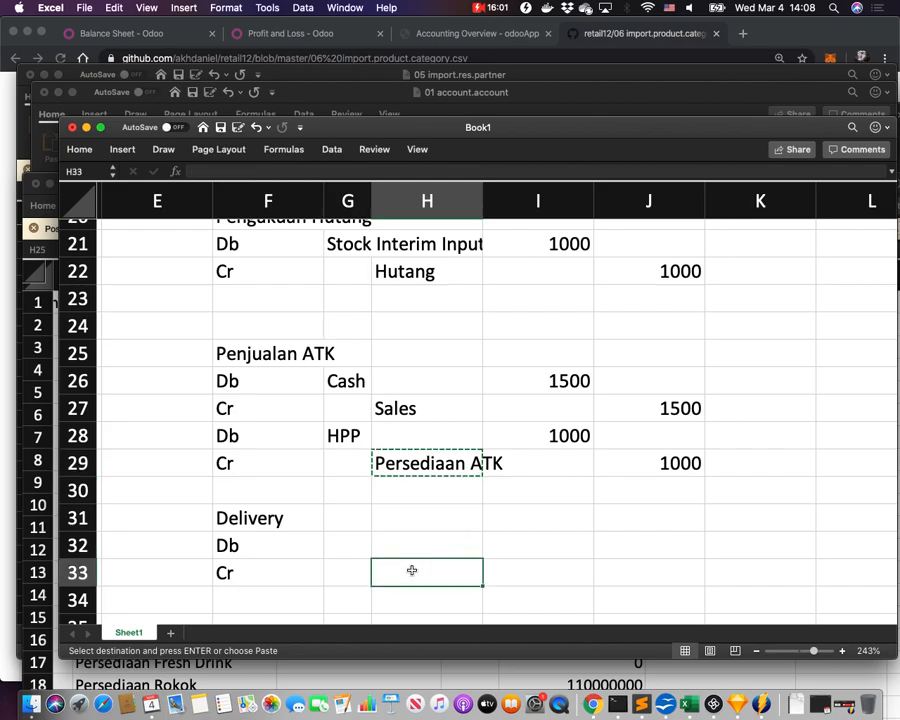
key("super+v")
left_click(426, 463)
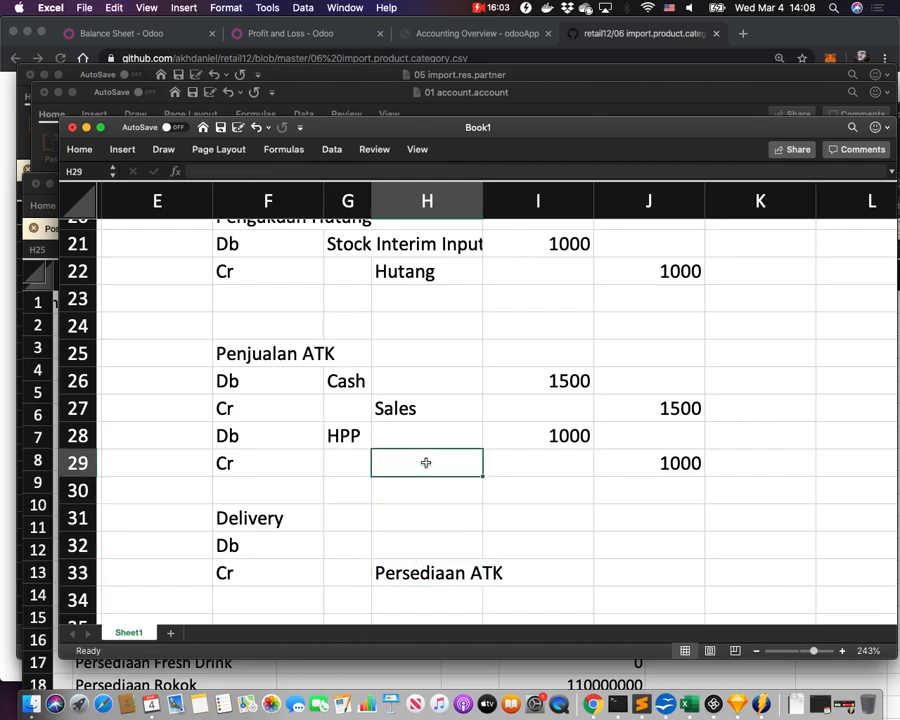
type("Sto")
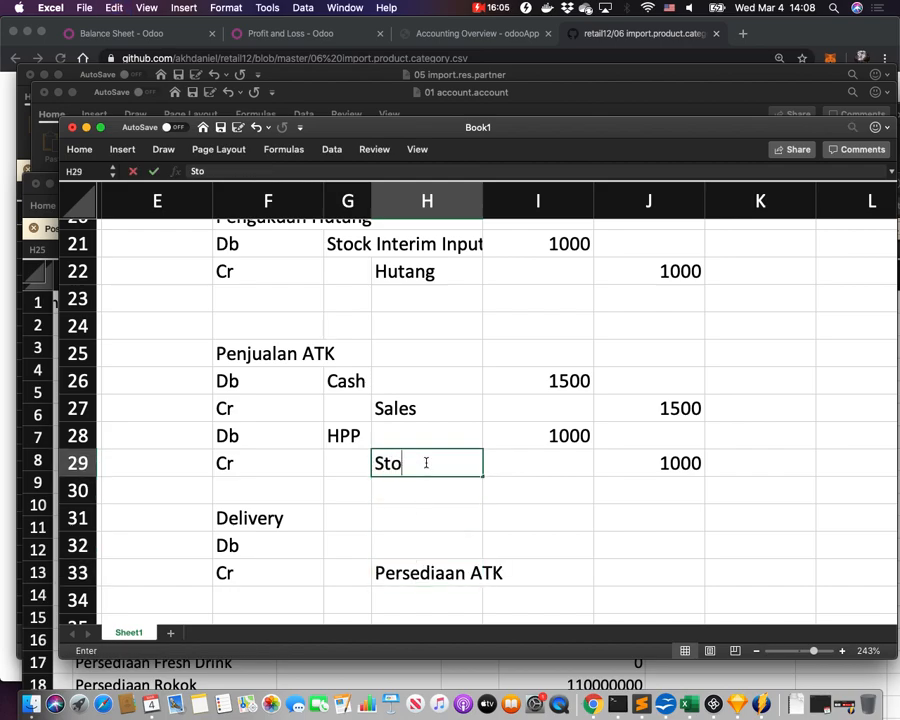
type("ck Interim Output")
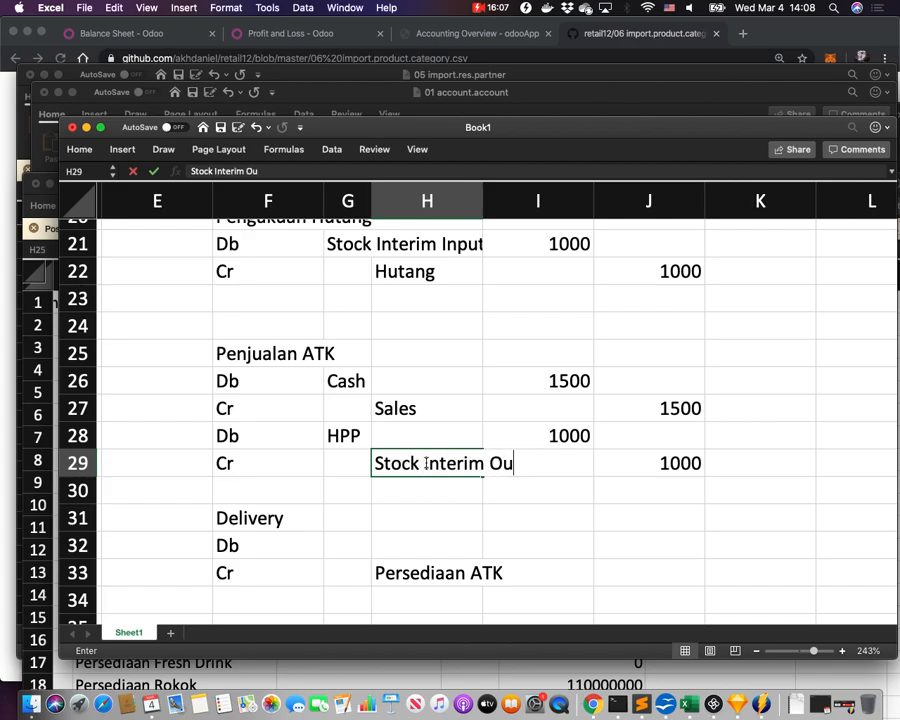
key("Return")
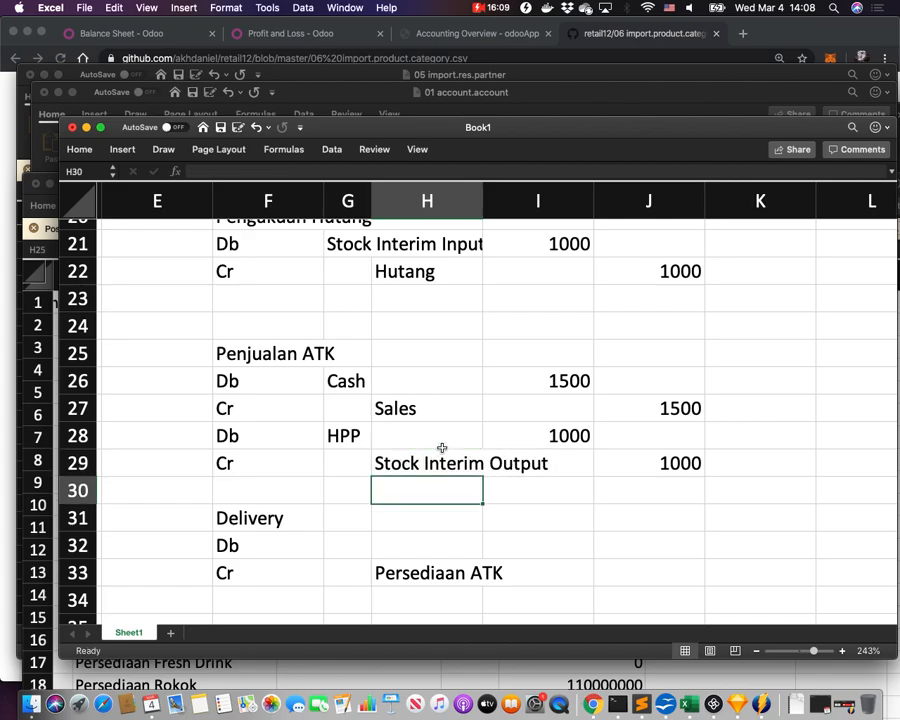
left_click(430, 462)
key("super+c")
left_click(354, 539)
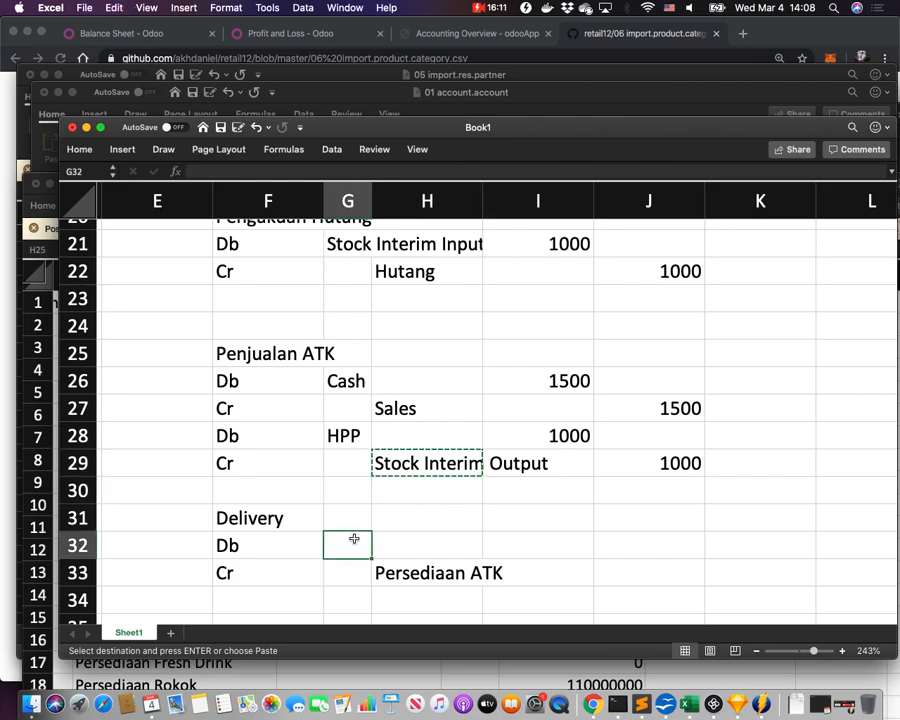
key("super+v")
Copy the sale's two 1000 amounts into the Delivery debit and credit rows.
left_click_drag(576, 432, 663, 477)
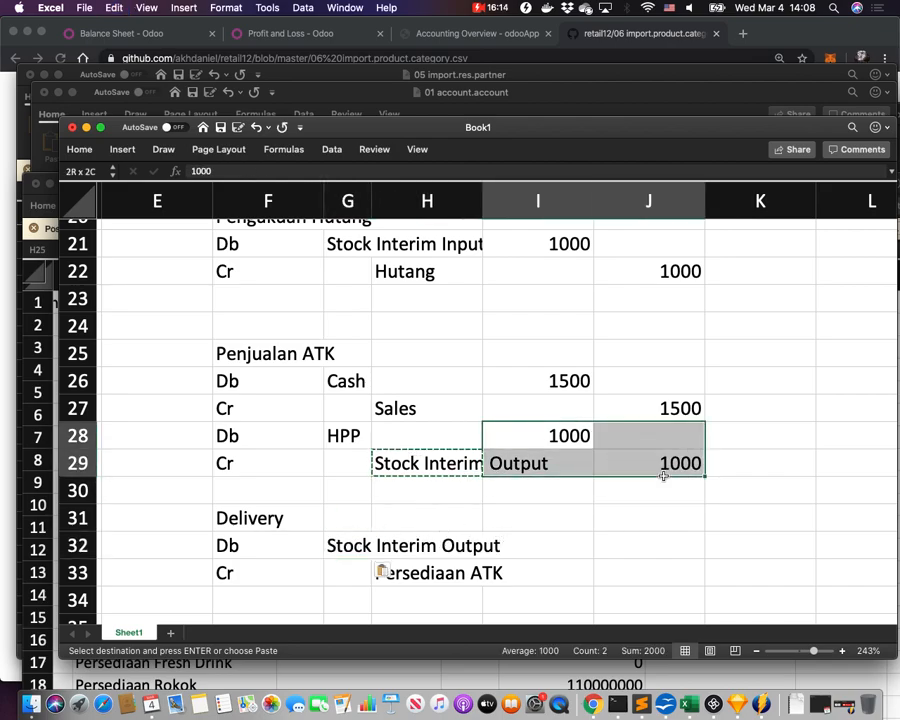
left_click(572, 541)
key("super+v")
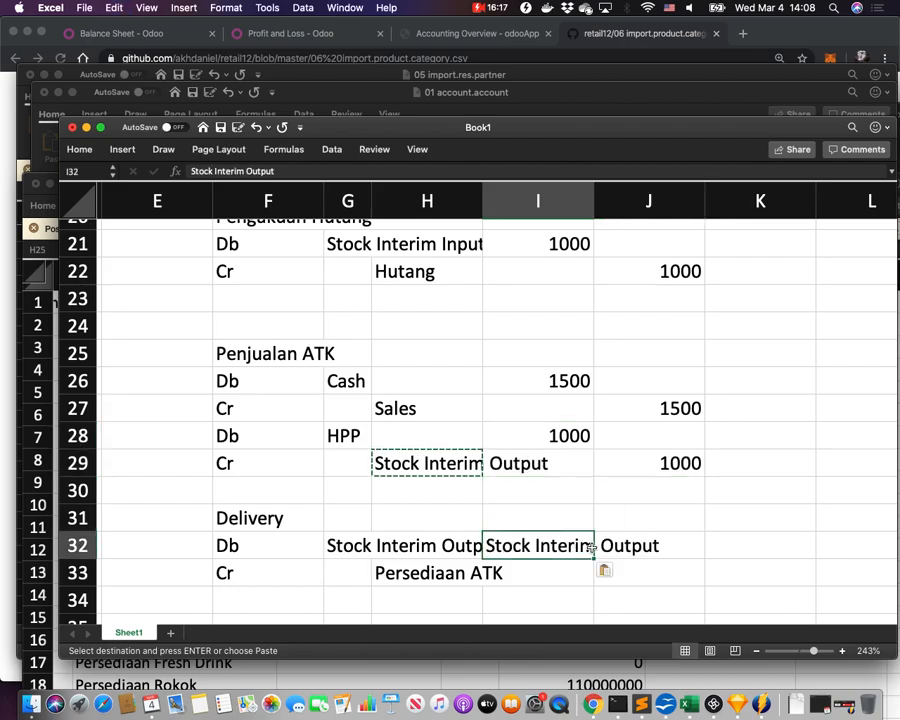
key("super+z")
left_click_drag(583, 436, 668, 463)
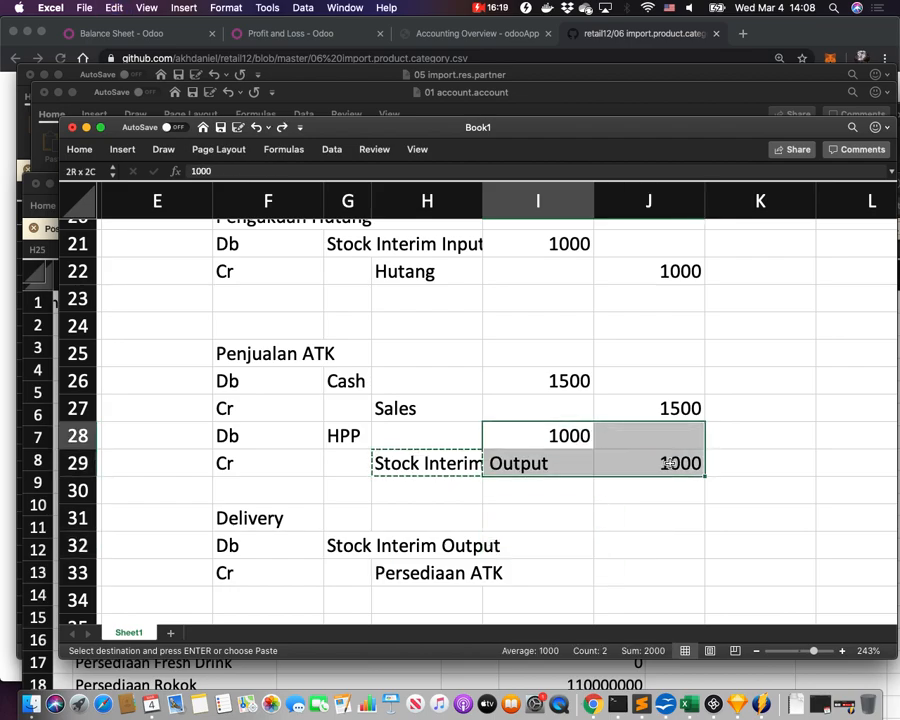
key("super+c")
left_click(578, 549)
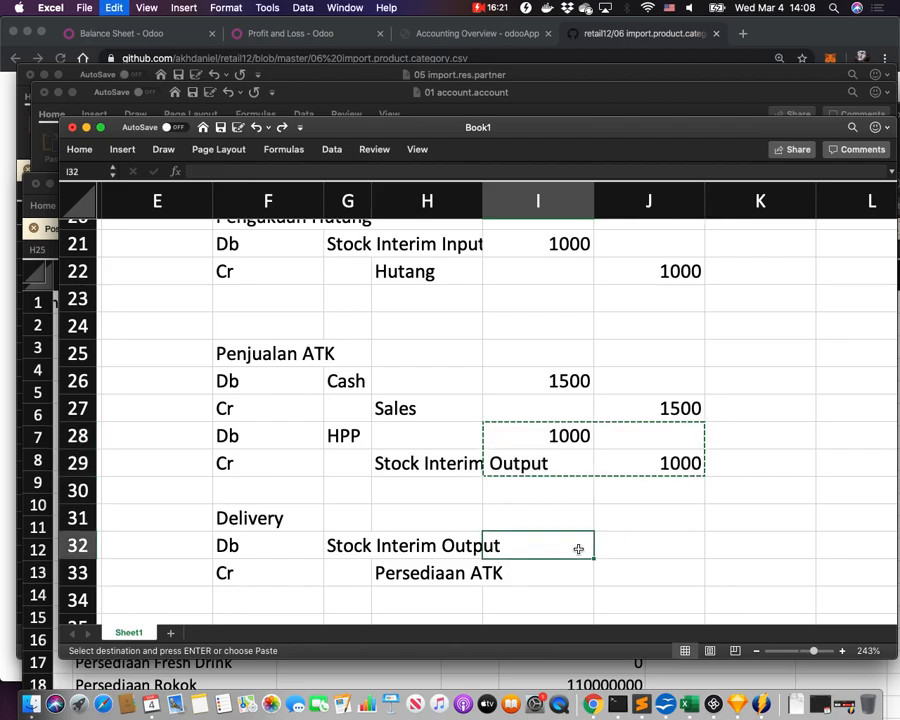
key("super+v")
left_click(425, 570)
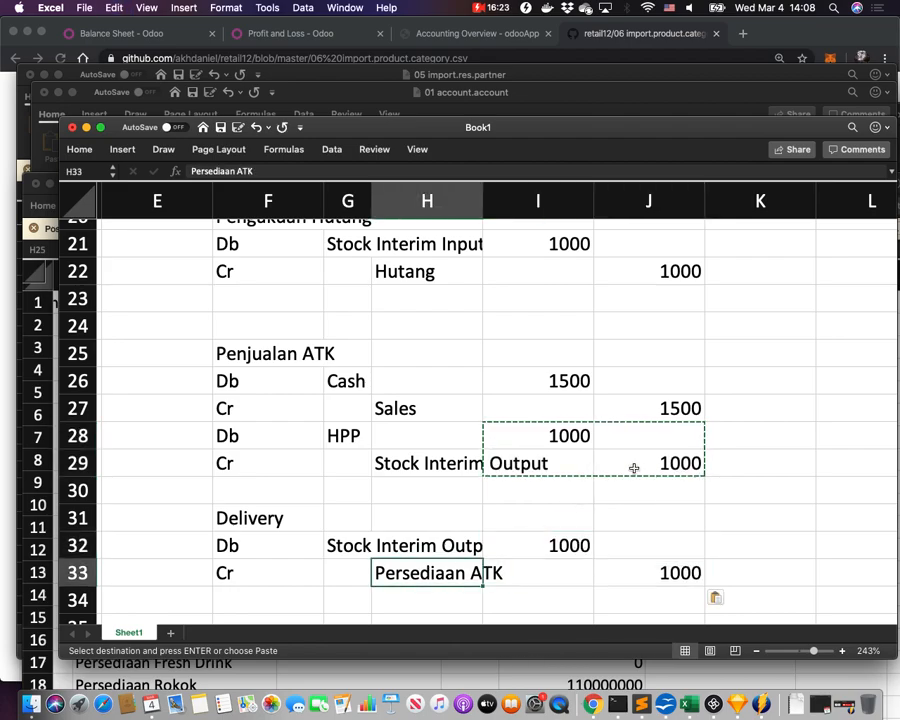
left_click(598, 486)
left_click(282, 353)
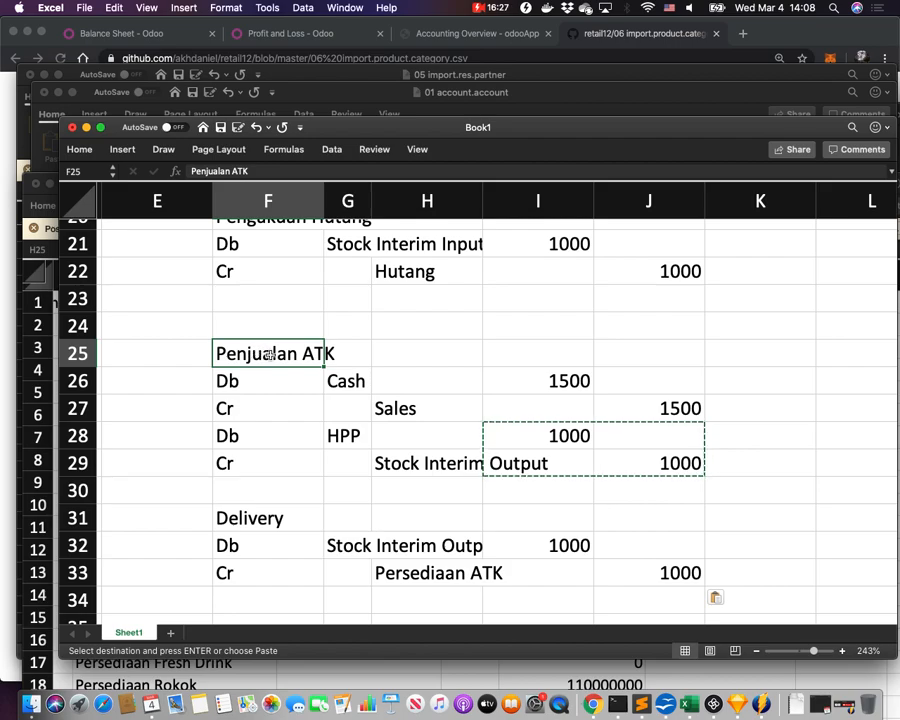
Review the Penjualan ATK and Delivery entries' accounts and amounts, then switch to the GitHub category CSV.
double_click(263, 352)
left_click_drag(386, 376, 425, 409)
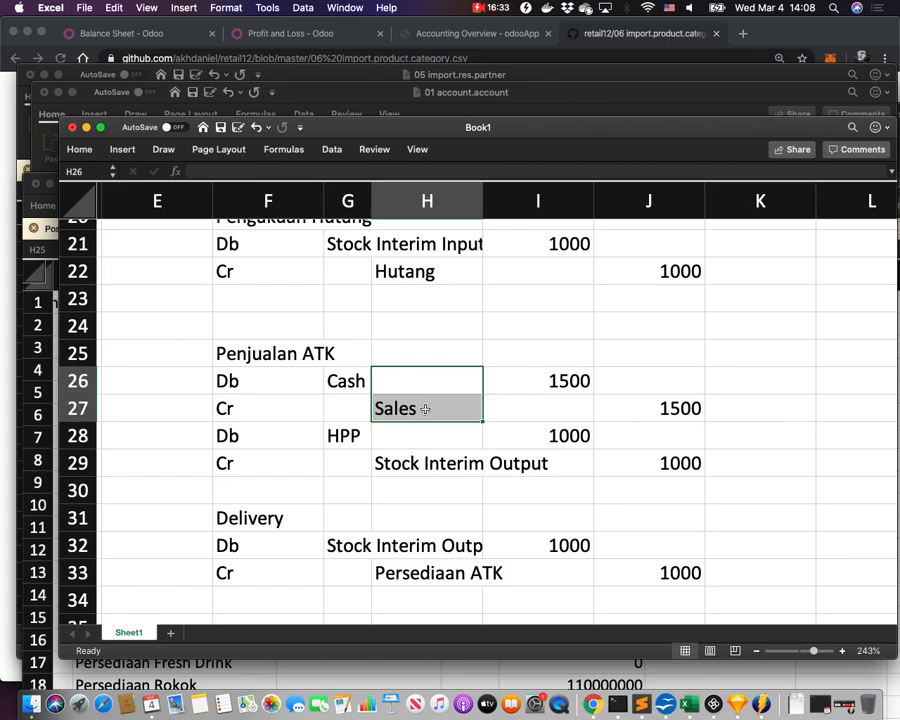
left_click(350, 432)
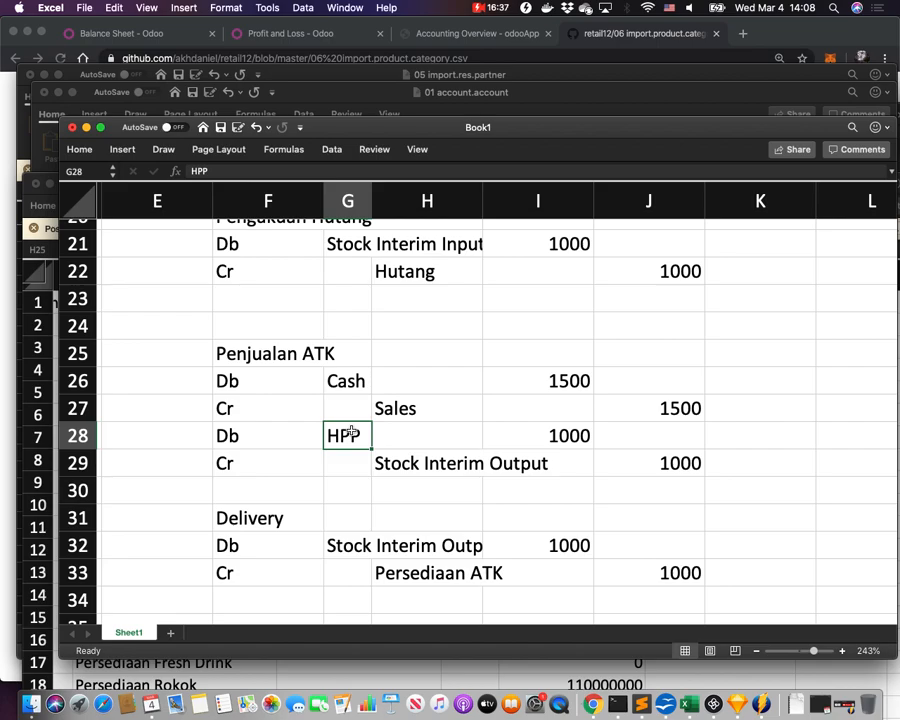
left_click(441, 572)
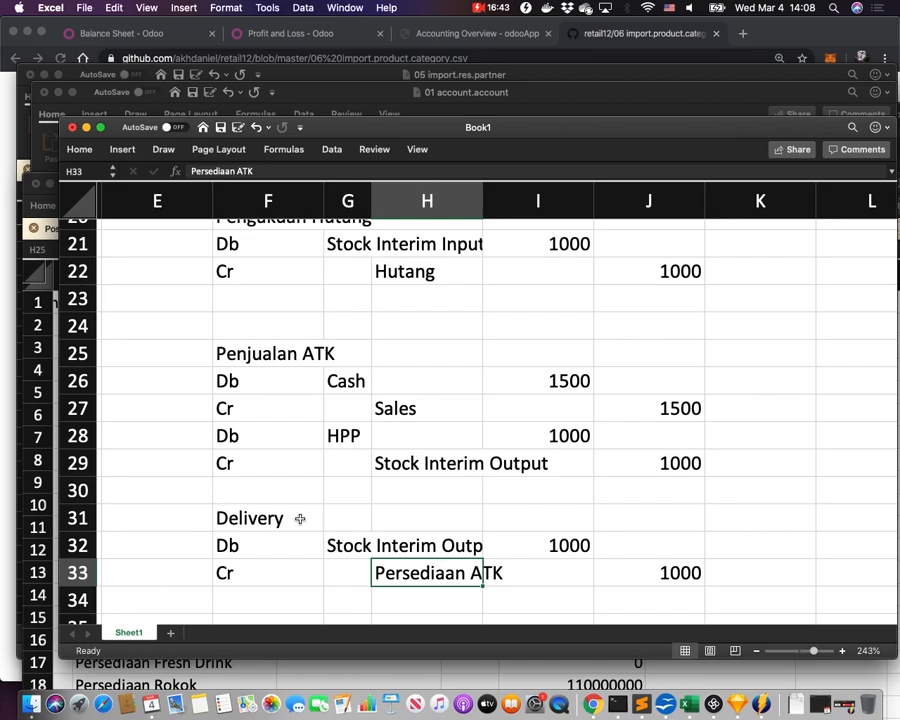
left_click_drag(297, 518, 502, 566)
left_click_drag(297, 405, 410, 436)
left_click_drag(276, 355, 506, 449)
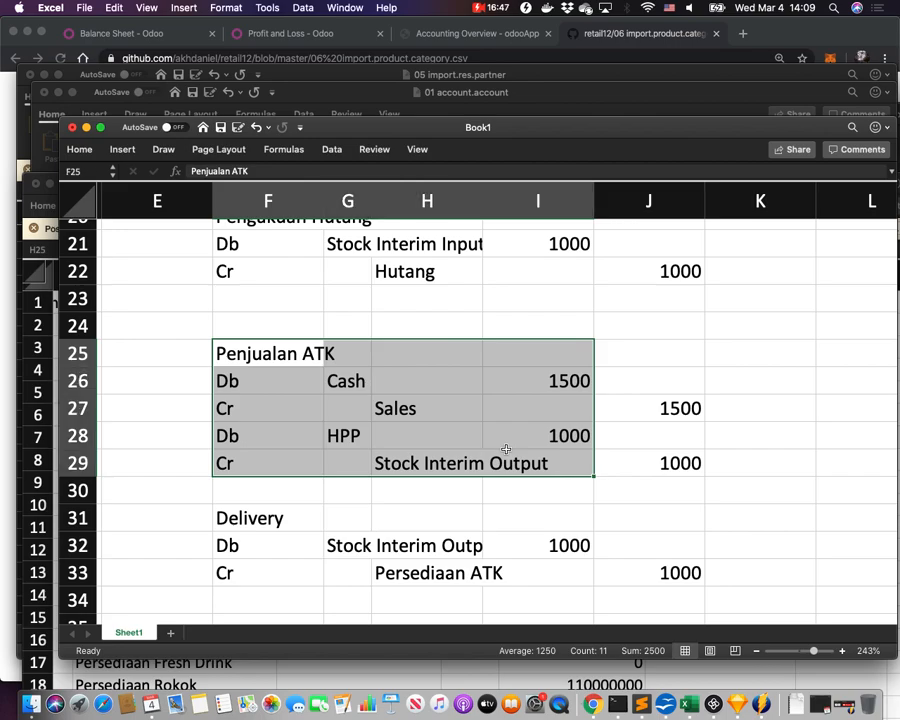
left_click_drag(342, 543, 532, 561)
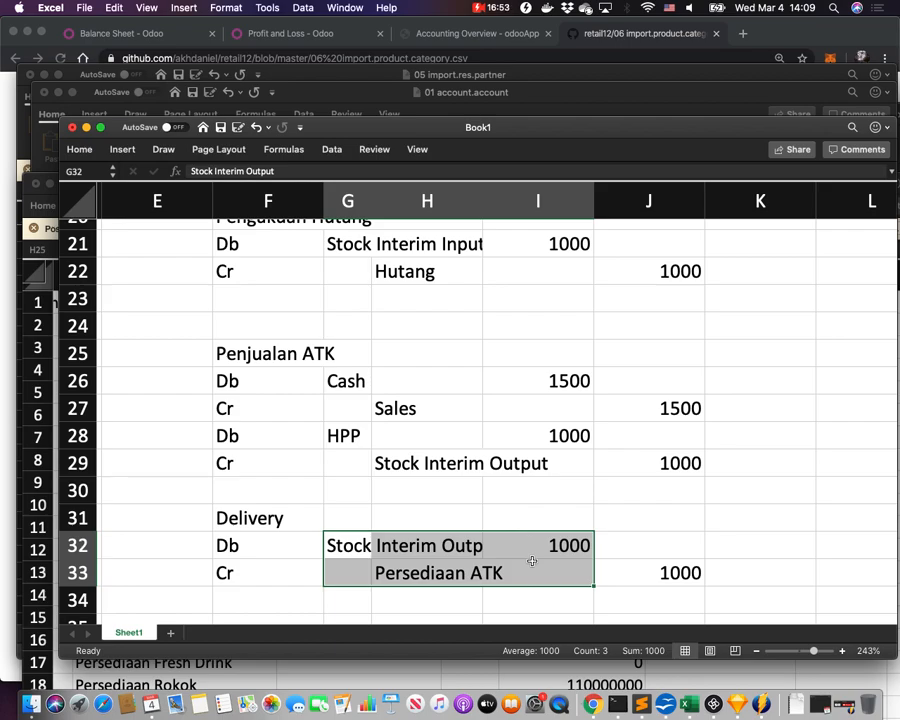
key("super+Tab")
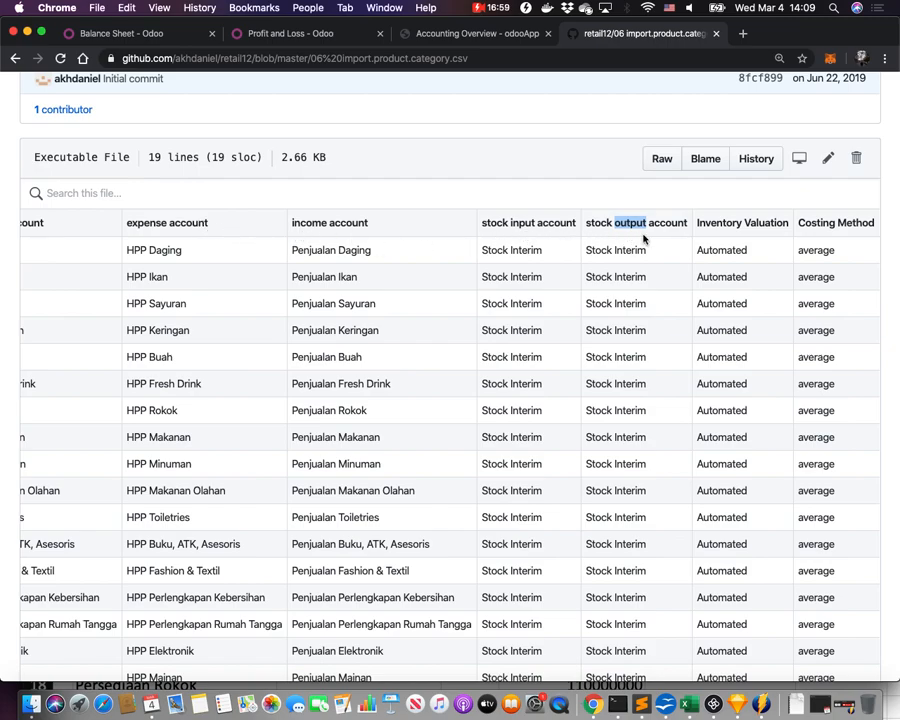
triple_click(740, 226)
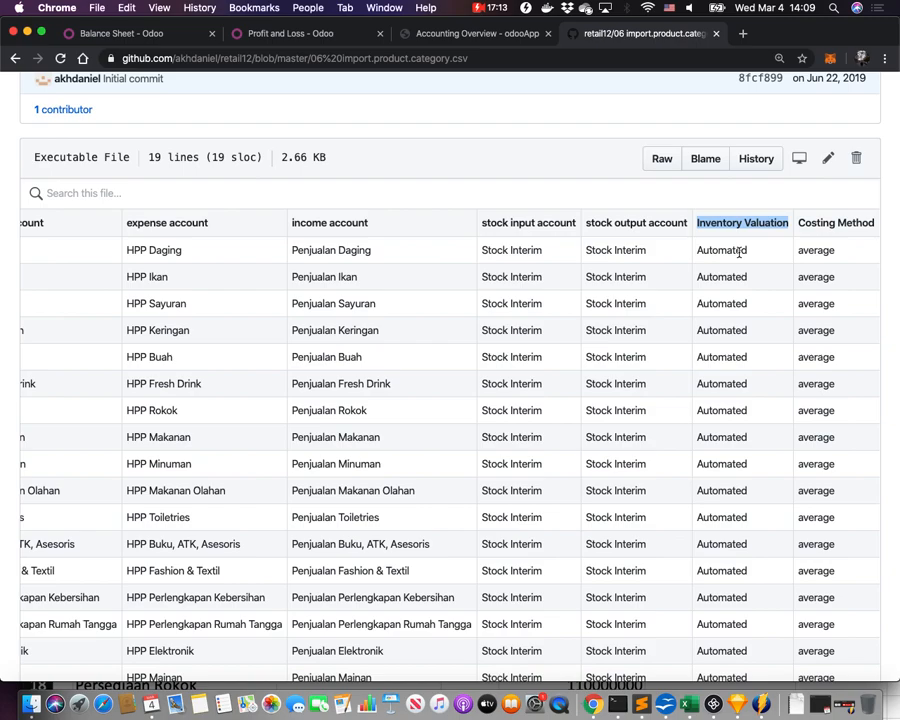
double_click(740, 252)
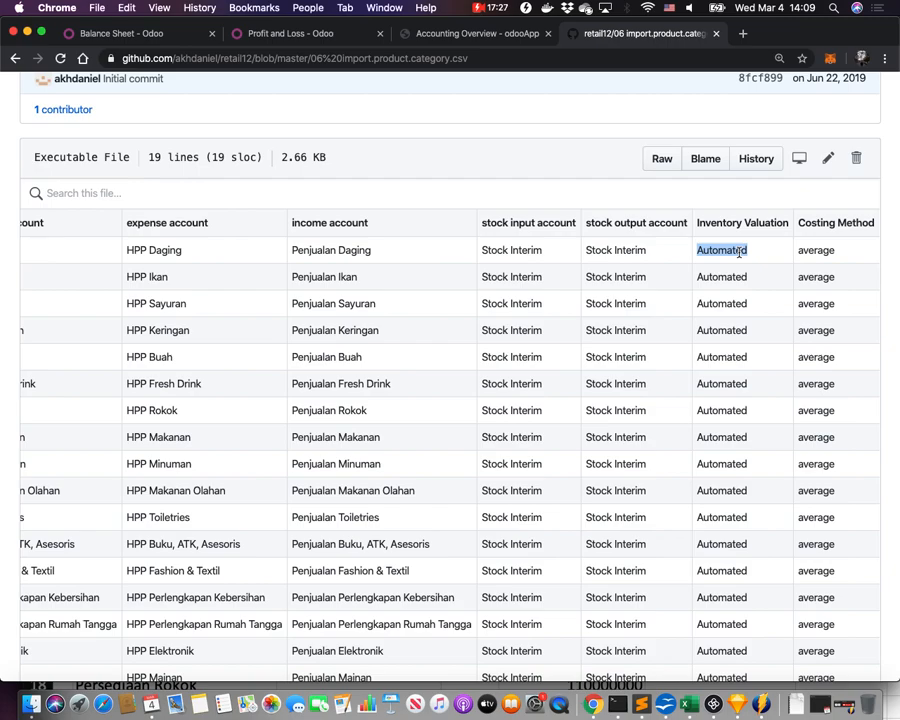
scroll(327, 246, "left", 2)
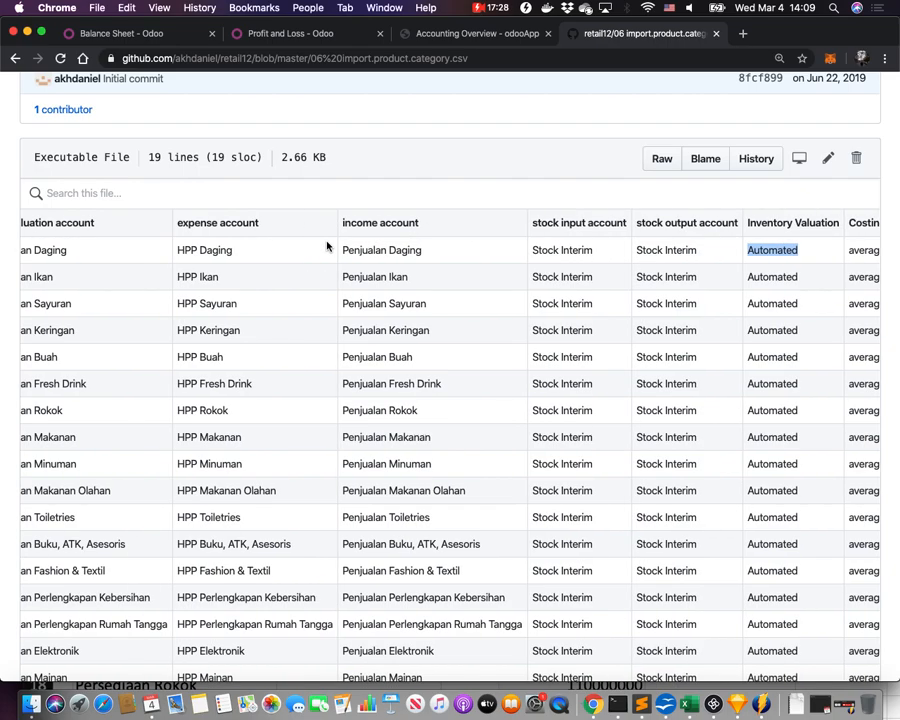
scroll(160, 257, "left", 3)
scroll(137, 250, "left", 2)
triple_click(137, 250)
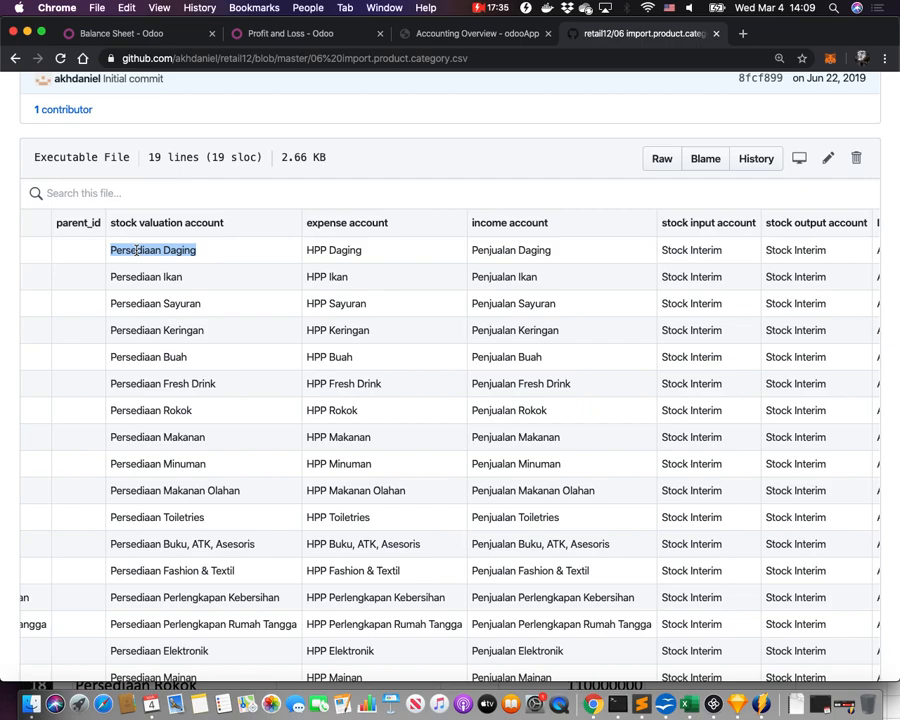
scroll(334, 252, "right", 4)
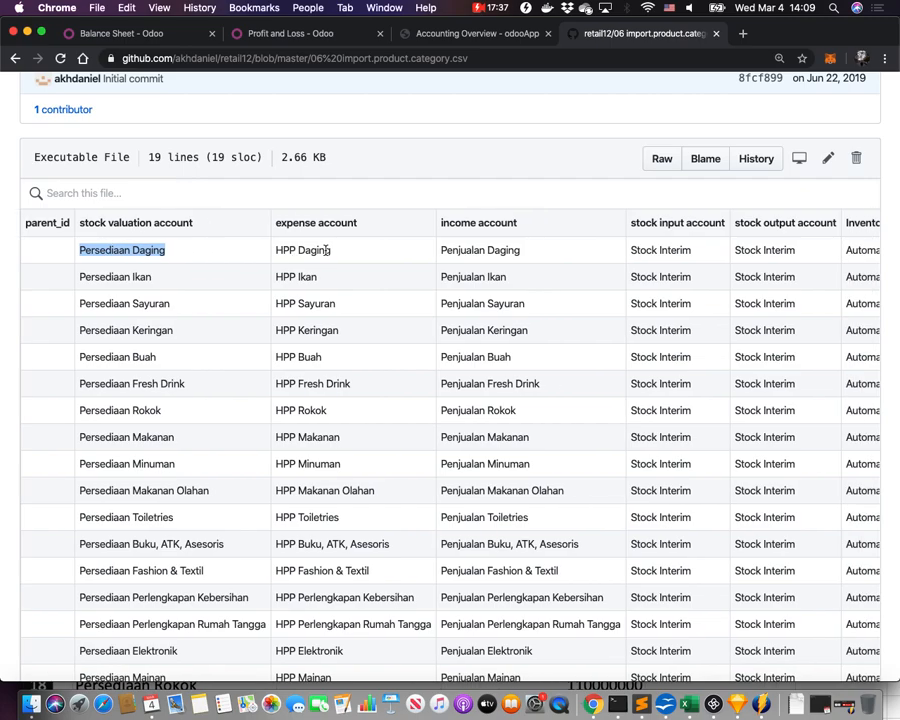
double_click(717, 252)
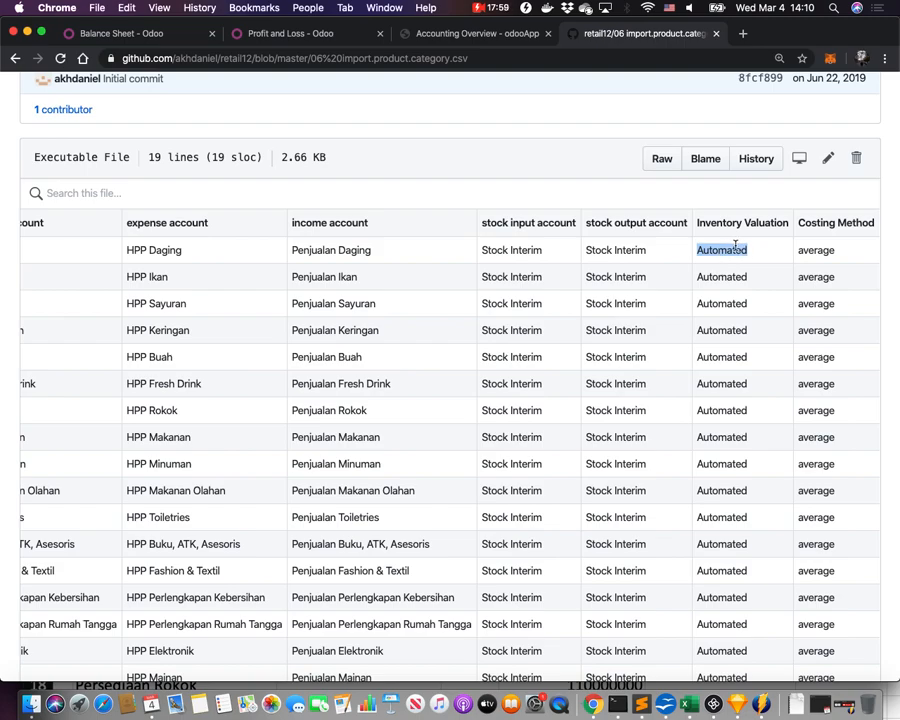
Inspect the CSV's average costing method and Automated valuation values, scrolling around the table.
double_click(820, 249)
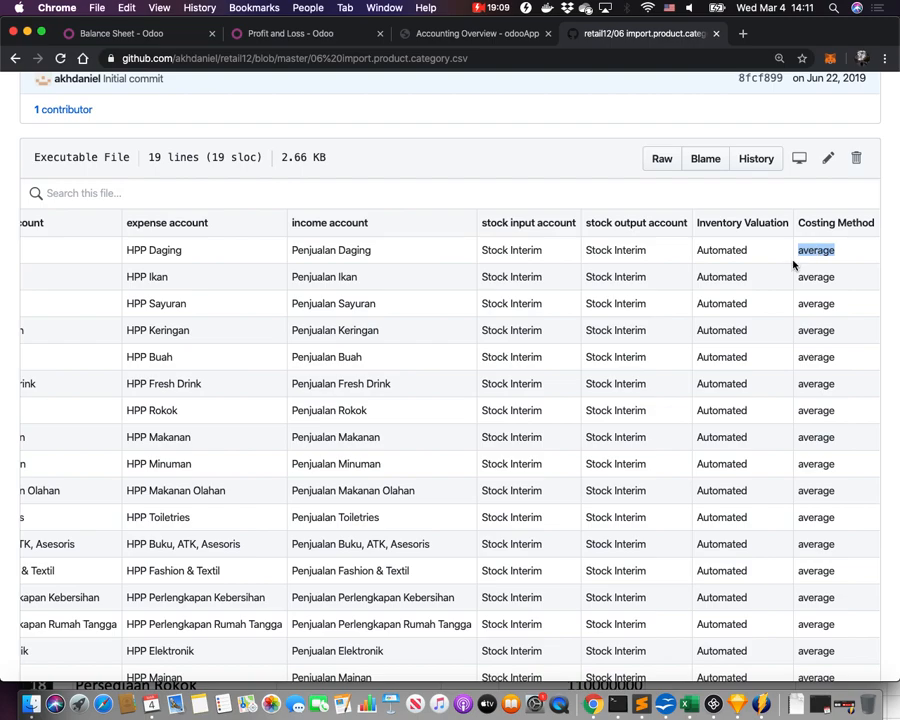
double_click(729, 249)
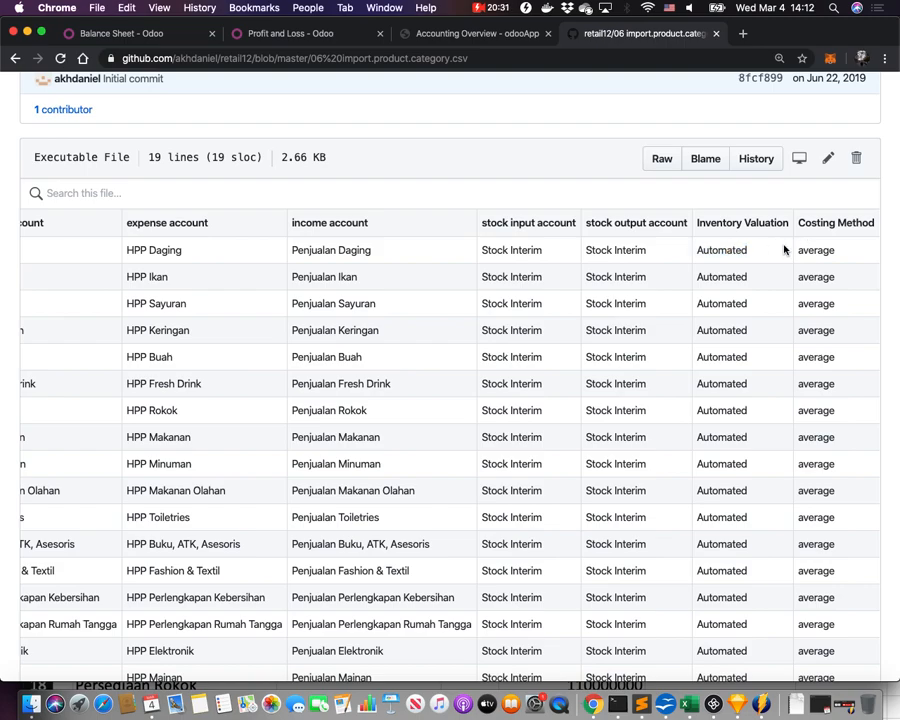
scroll(452, 262, "left", 10)
scroll(257, 262, "right", 10)
scroll(257, 262, "up", 3)
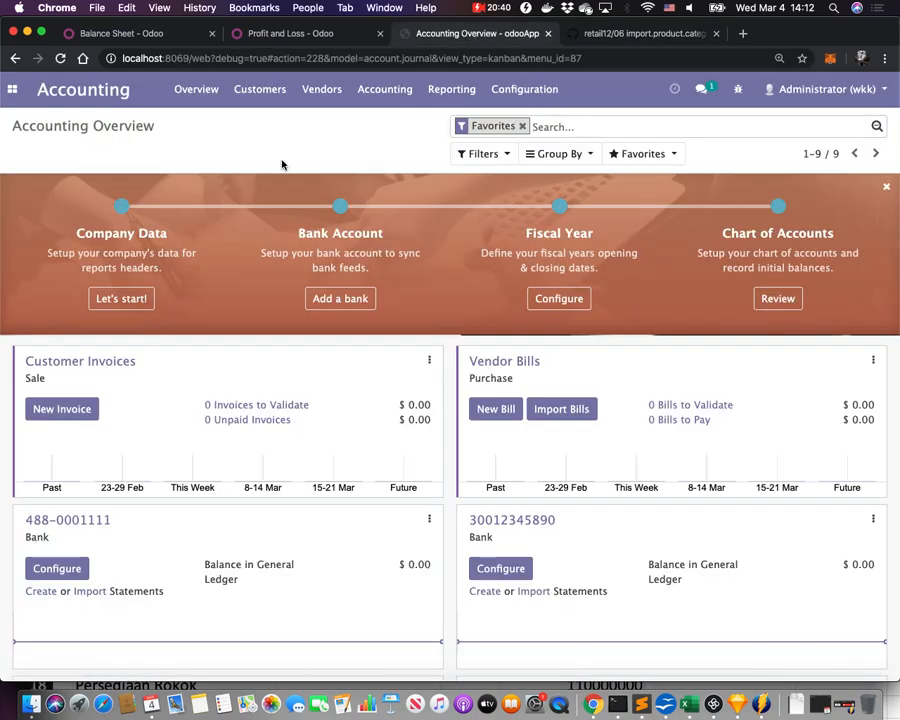
Go to Inventory > Configuration > Product Categories and start a file import.
left_click(12, 89)
left_click(50, 240)
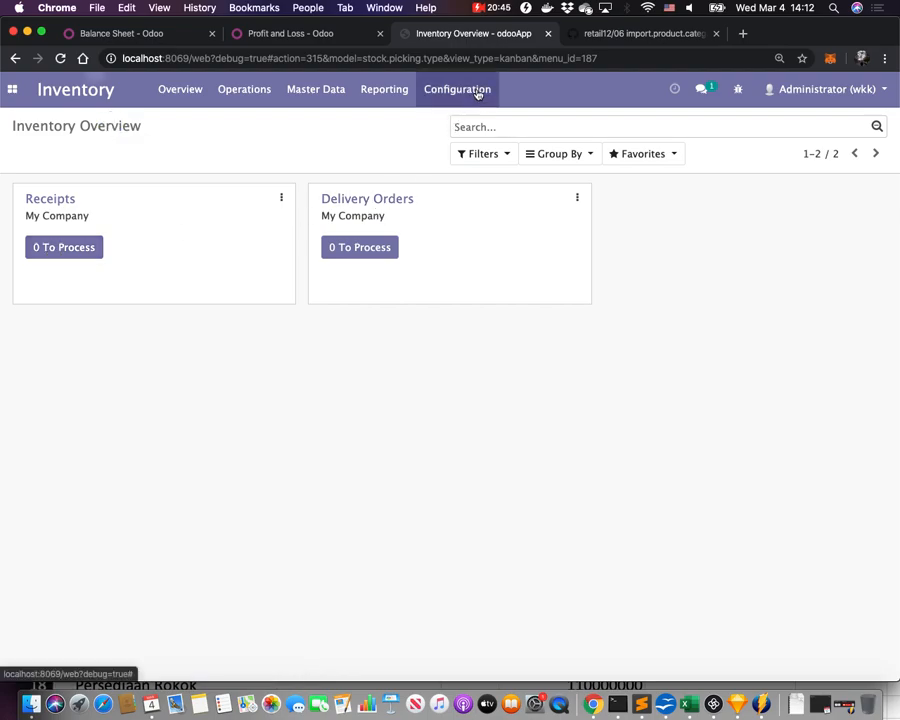
left_click(477, 89)
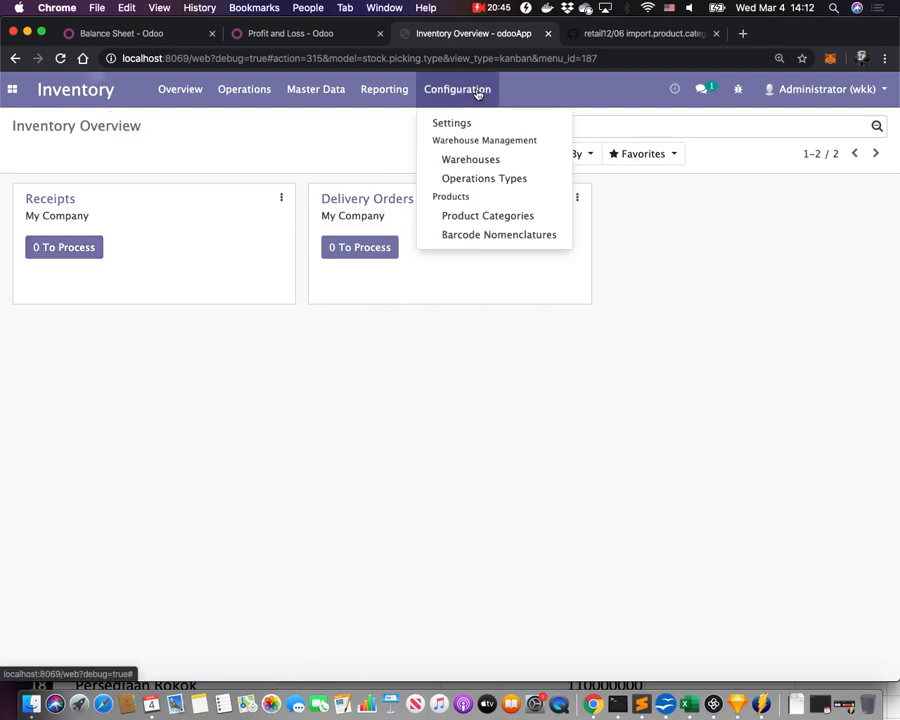
left_click(477, 217)
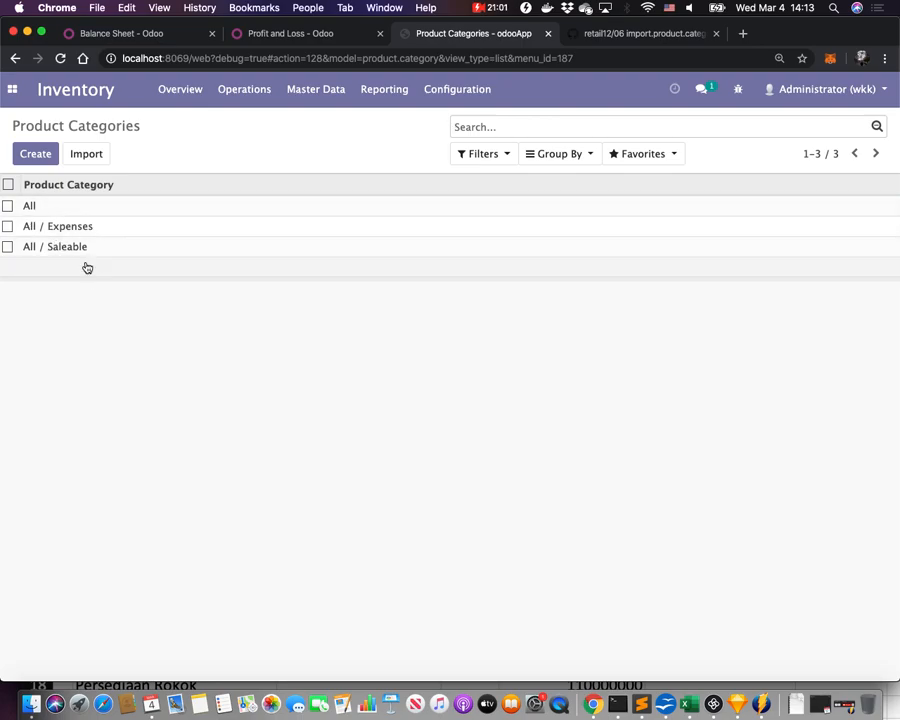
left_click(85, 154)
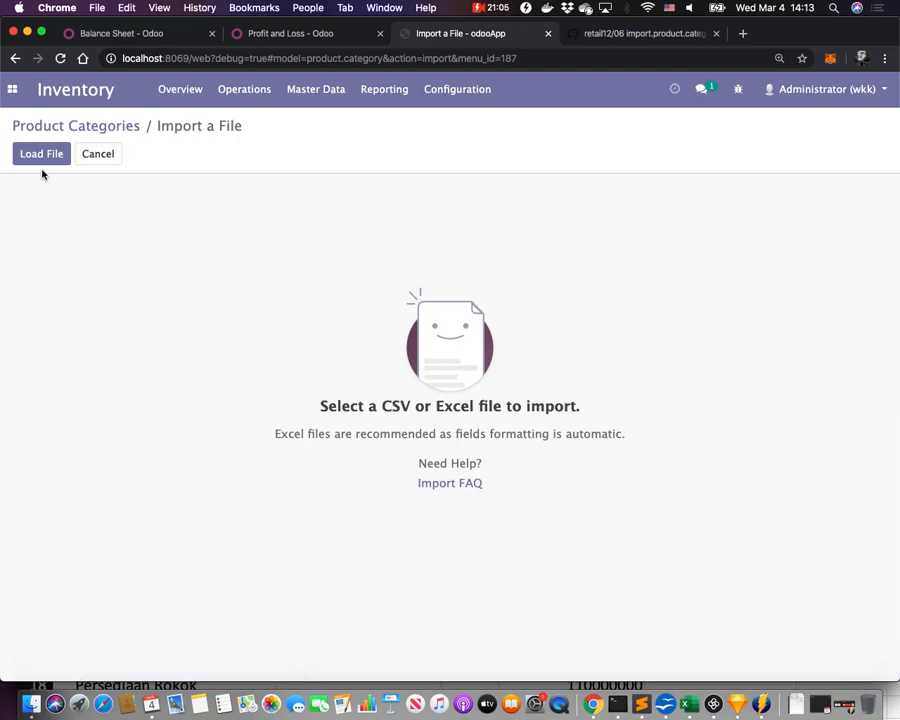
Load 06 import.product.category.csv, check the column mapping, and import the 18 categories.
left_click(40, 155)
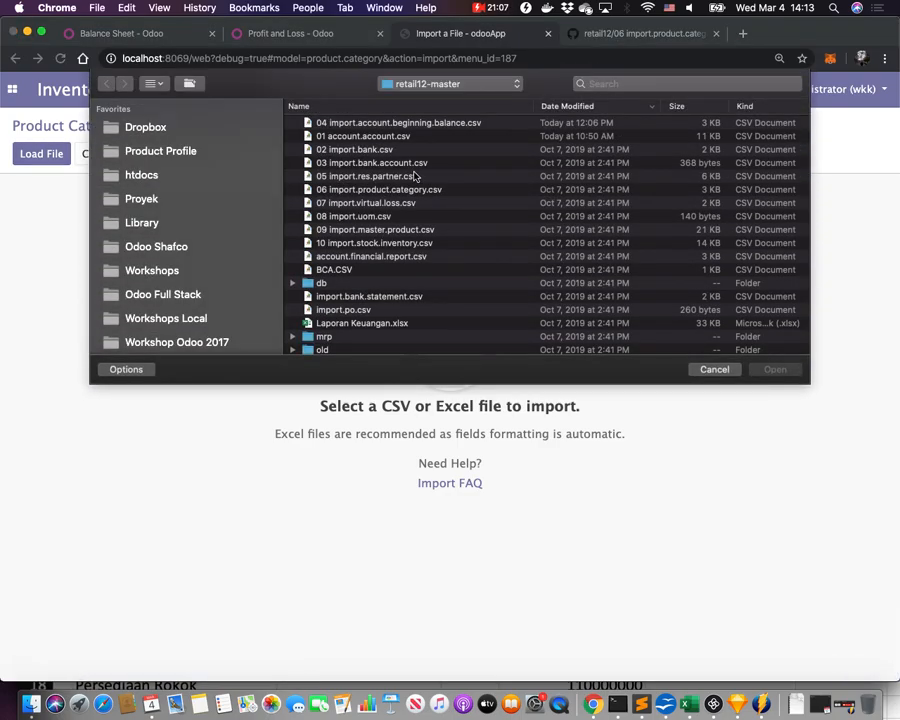
left_click(418, 191)
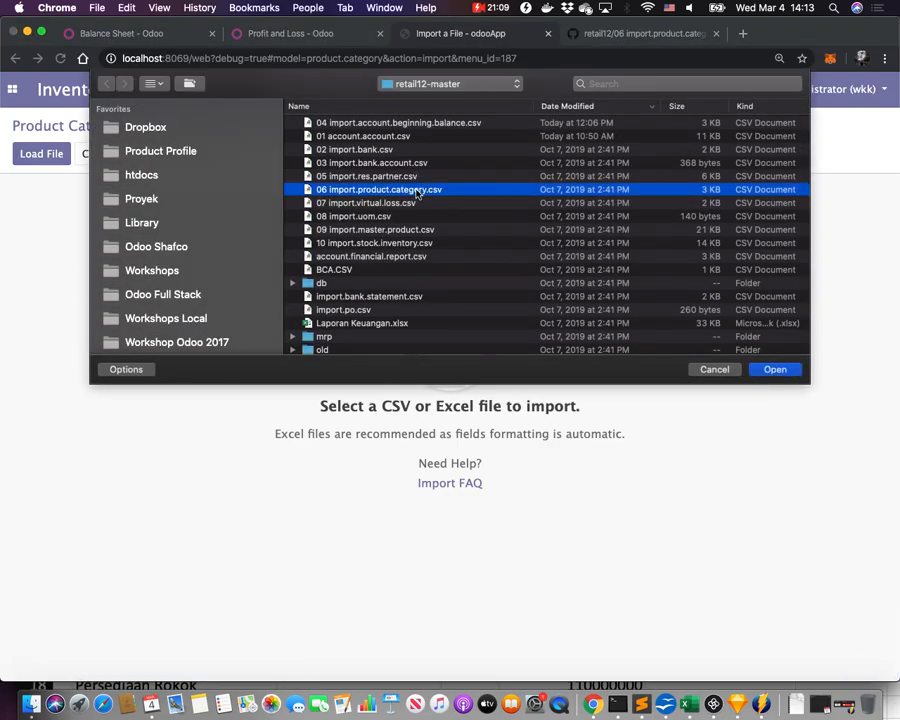
double_click(418, 191)
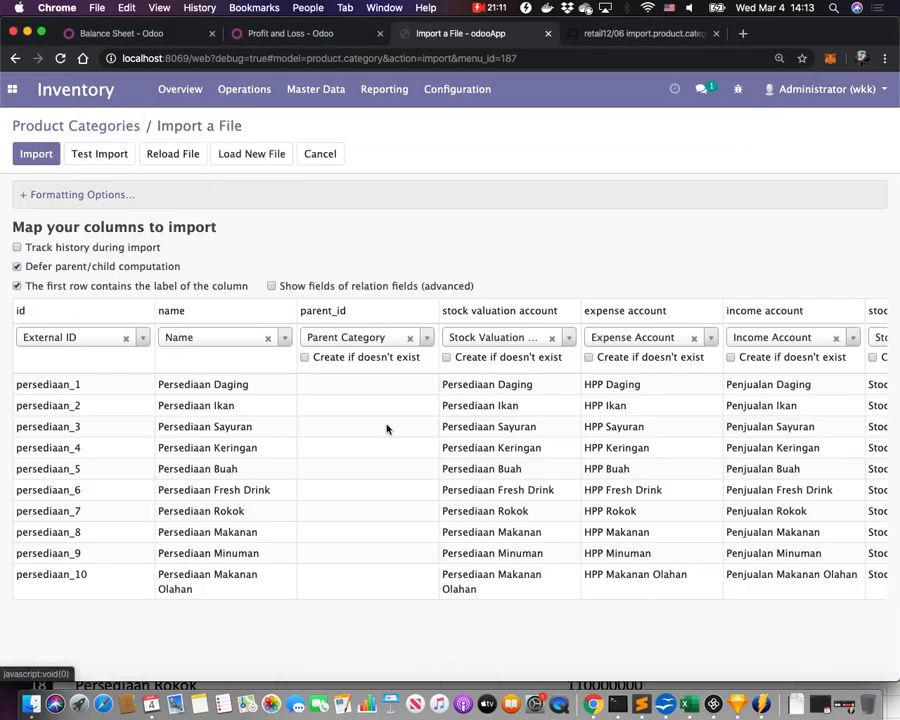
scroll(392, 452, "right", 8)
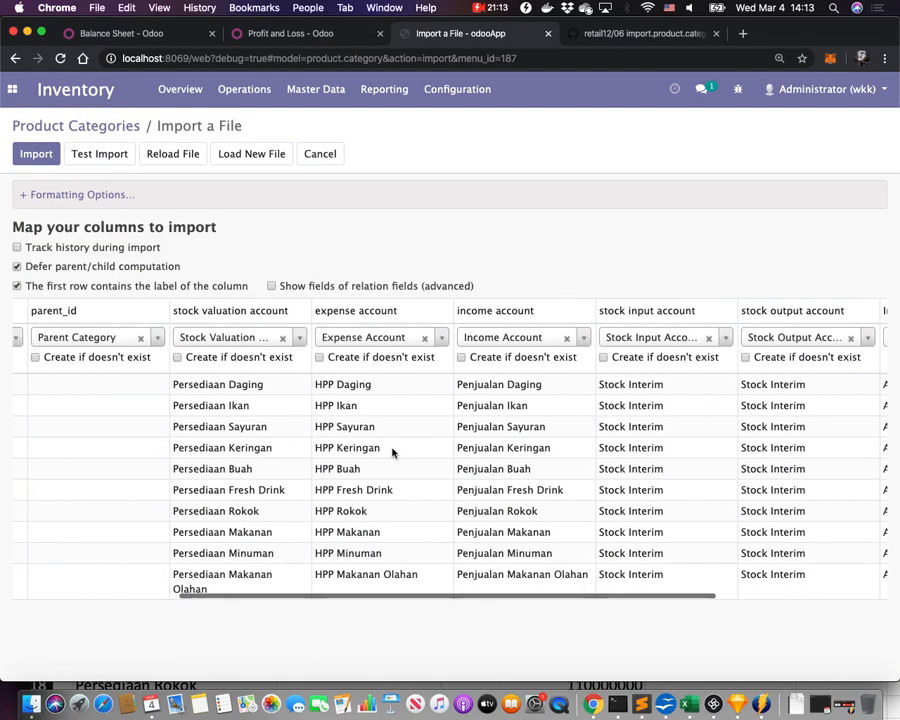
scroll(392, 452, "left", 10)
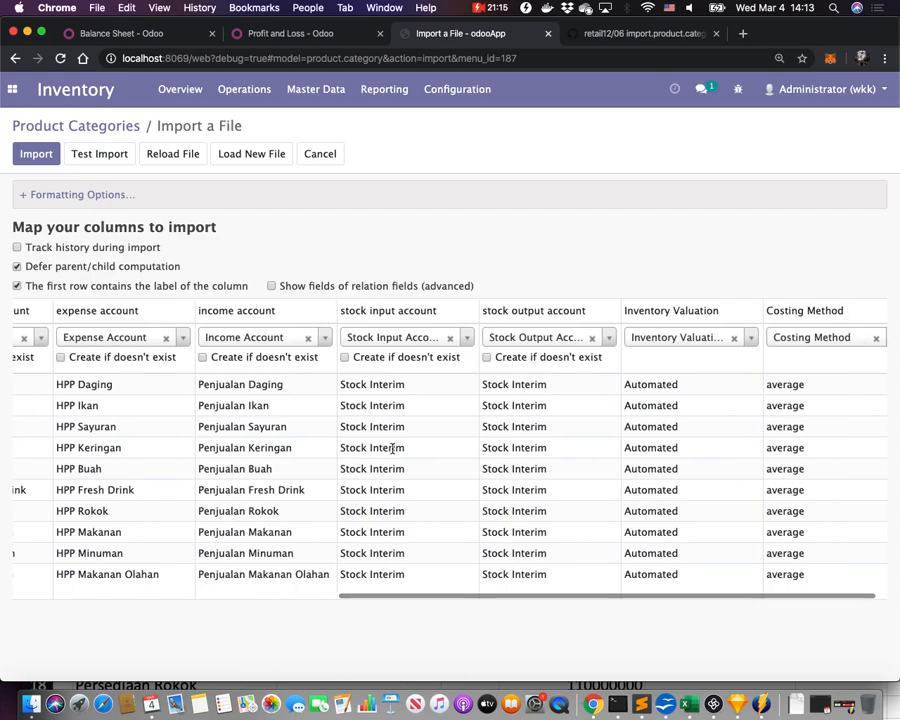
left_click(40, 157)
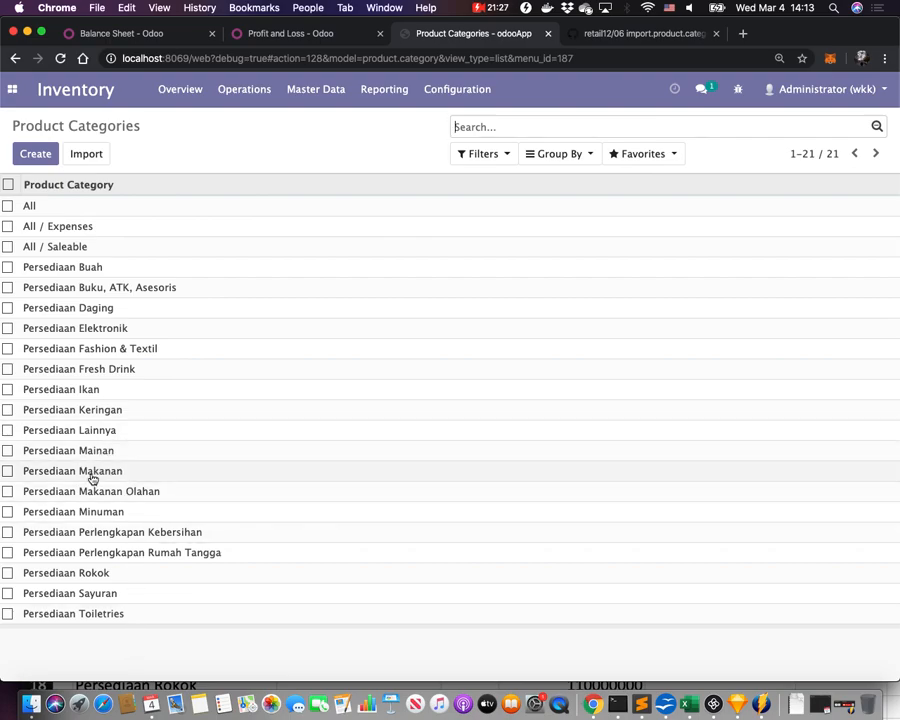
Open the Persediaan Makanan category and check its 1-130008 stock valuation account and Stock Journal fields.
left_click(92, 472)
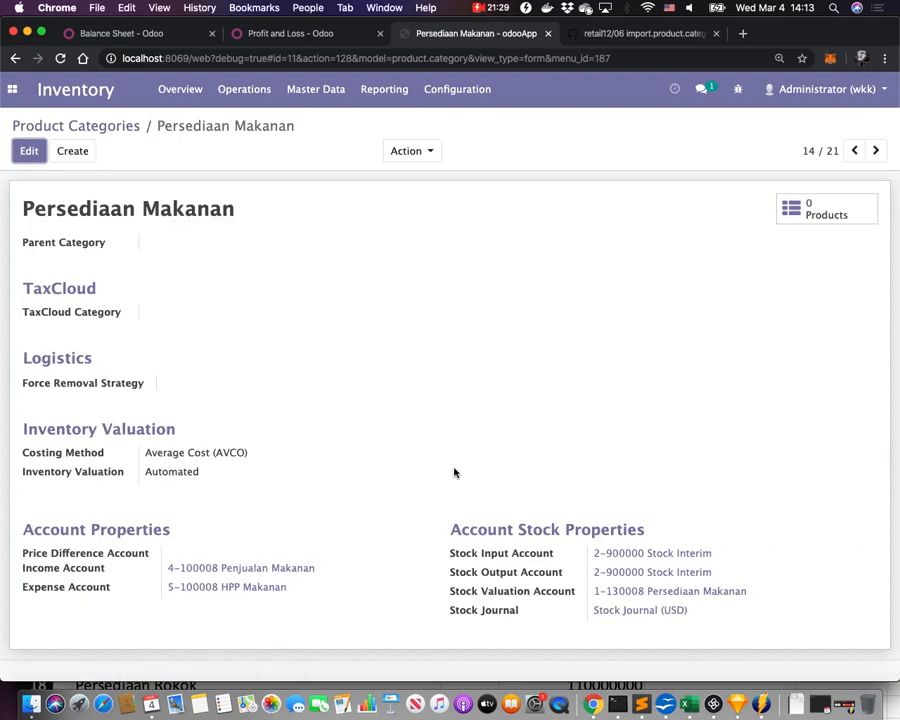
triple_click(518, 592)
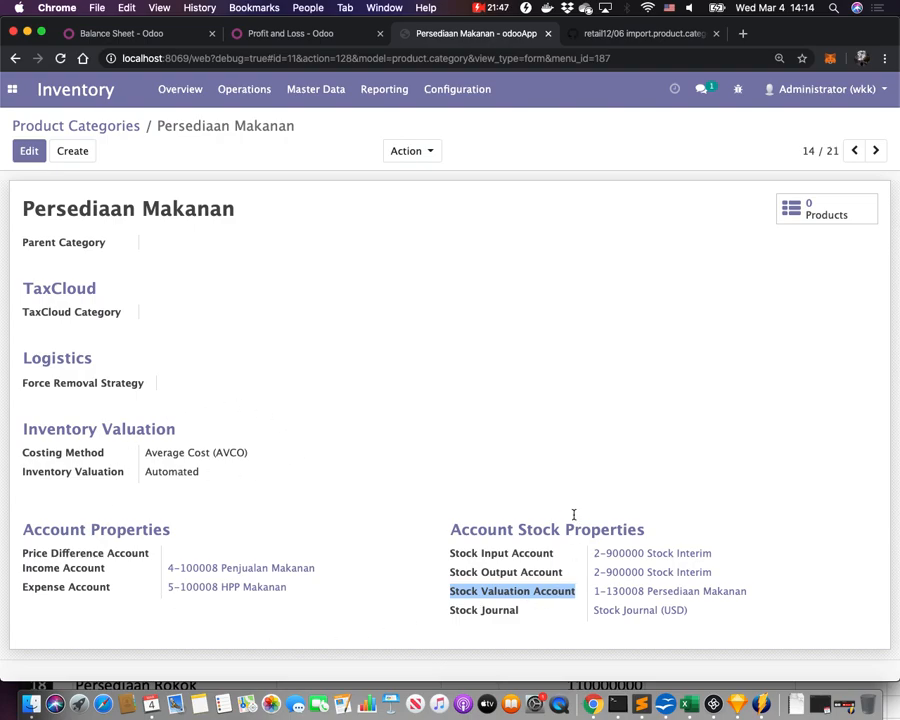
triple_click(482, 612)
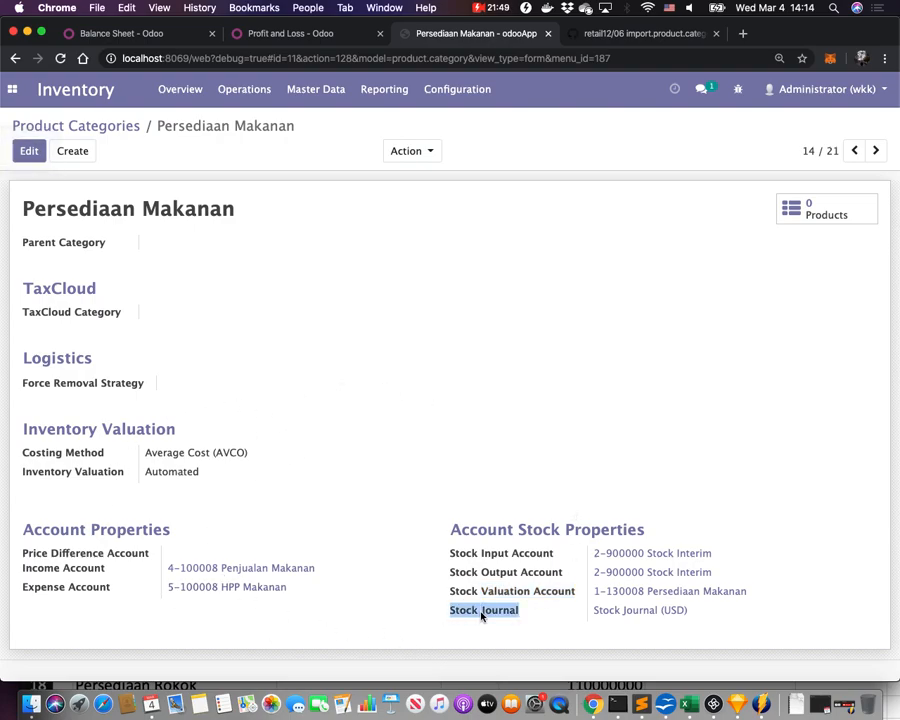